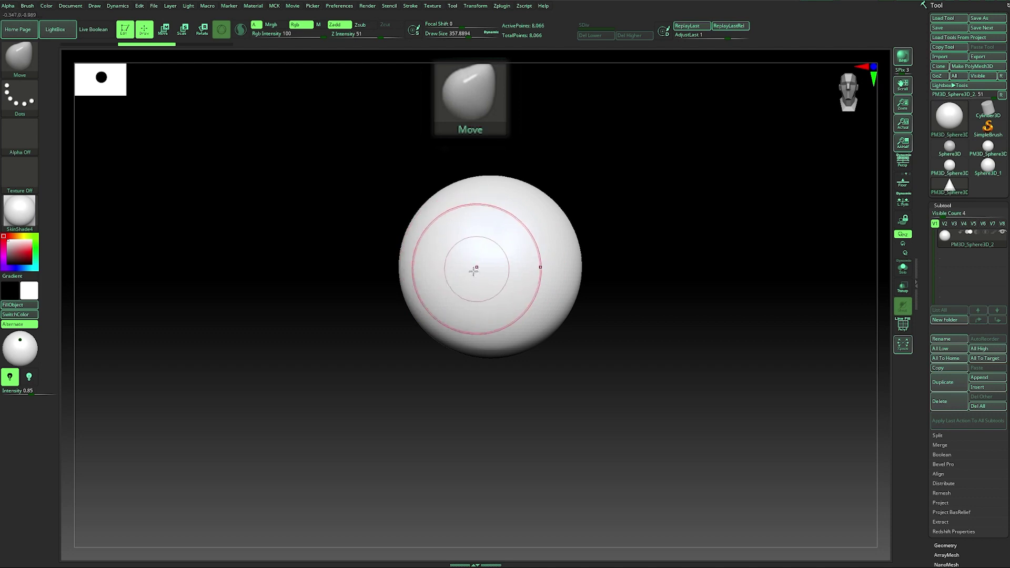
Activate symmetry for sculpting the sphere with the Move brush.
{"action": "left_click_drag", "start_coordinate": [469, 270], "coordinate": [392, 344]}
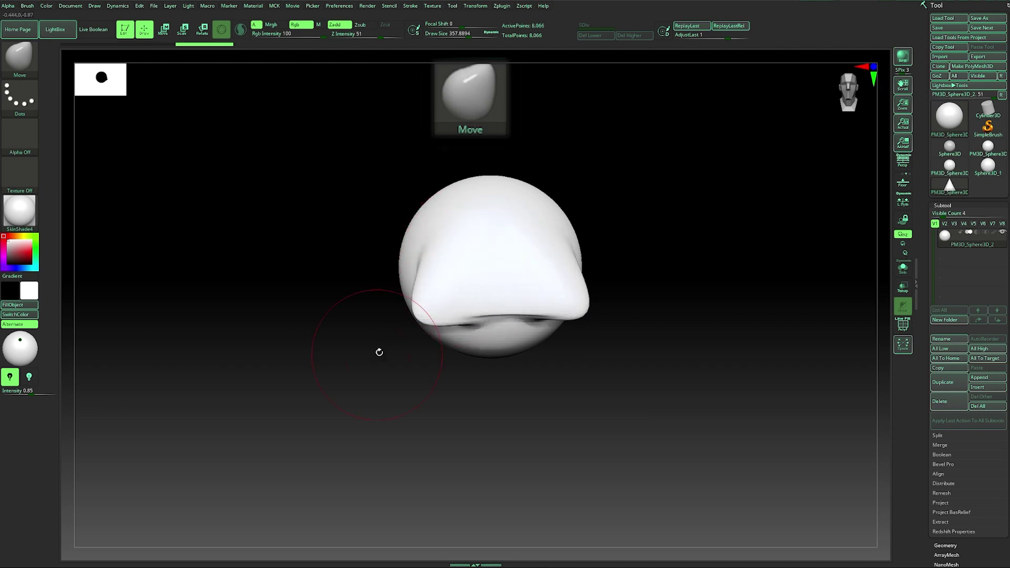
{"action": "key", "text": "ctrl+z"}
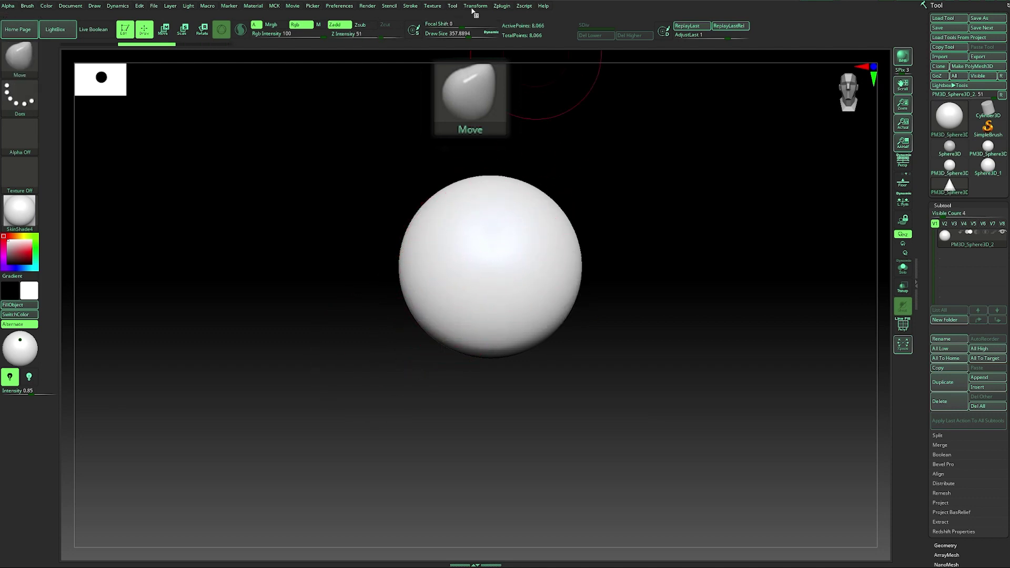
{"action": "left_click", "coordinate": [479, 8]}
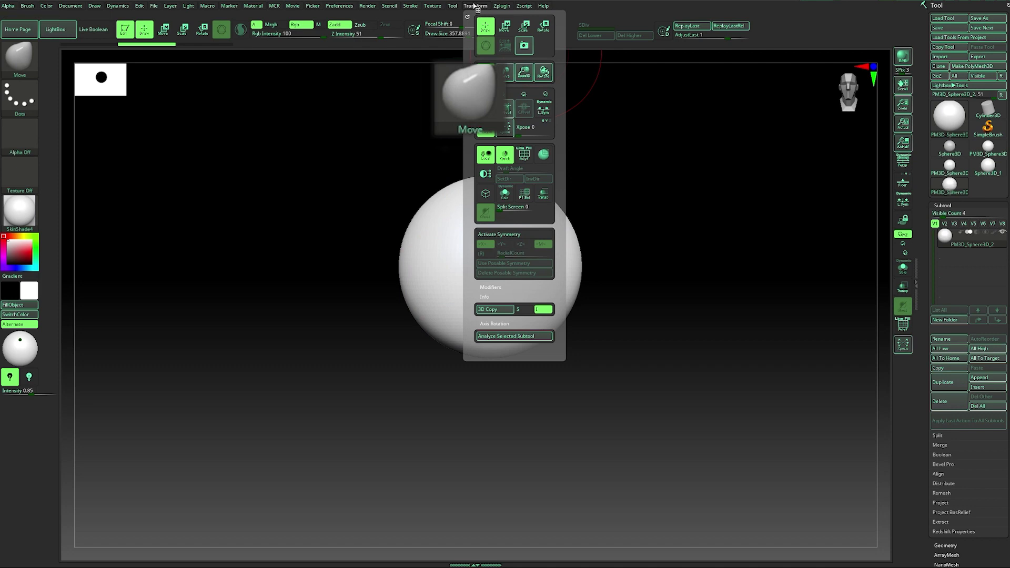
{"action": "left_click", "coordinate": [497, 234]}
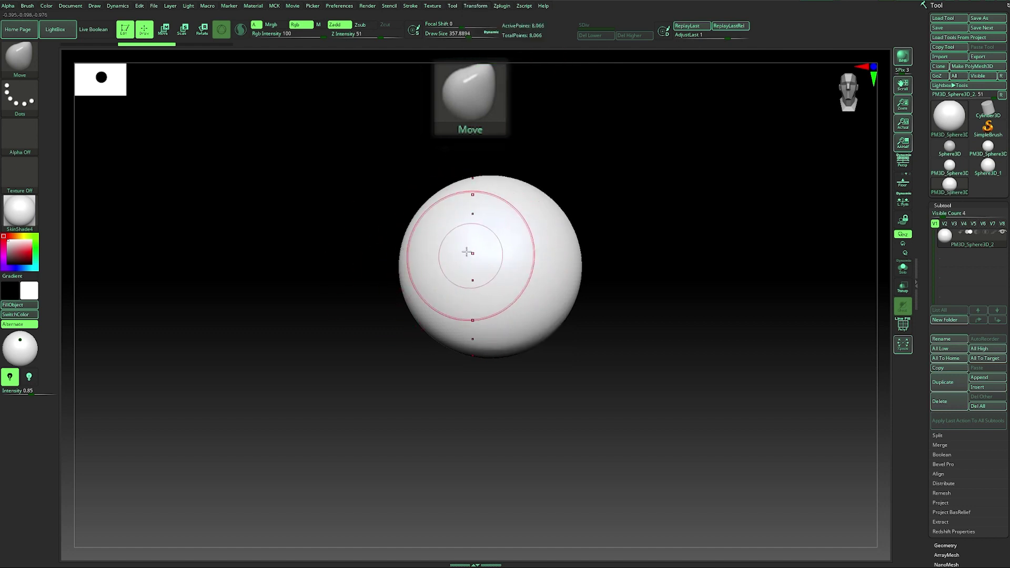
{"action": "left_click", "coordinate": [487, 7]}
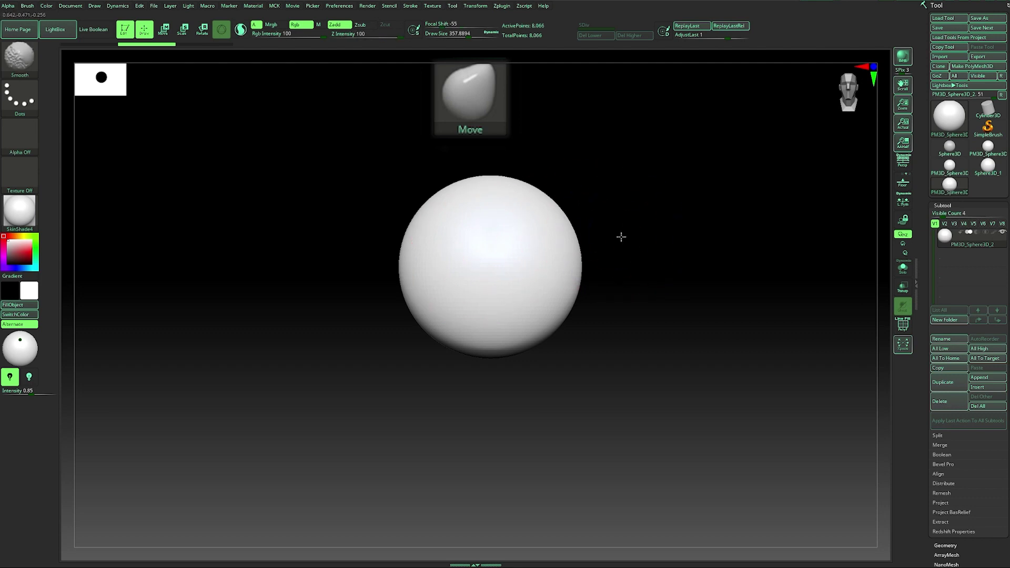
Pull the lower front of the sphere down into a tapered chin using the Move brush at a draw size of about 648.
{"action": "left_click_drag", "start_coordinate": [624, 239], "coordinate": [595, 243], "text": "alt"}
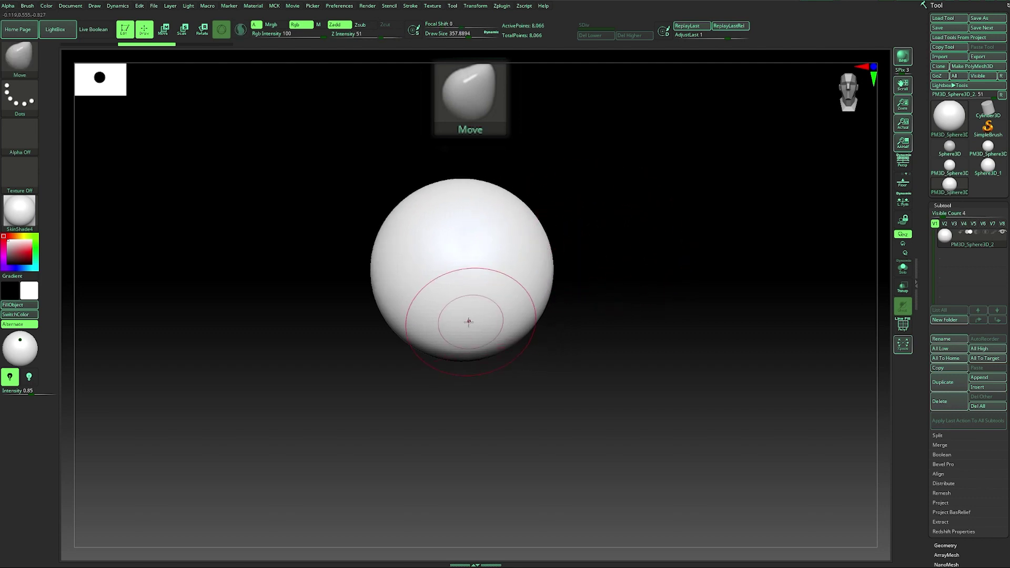
{"action": "left_click_drag", "start_coordinate": [465, 317], "coordinate": [465, 482]}
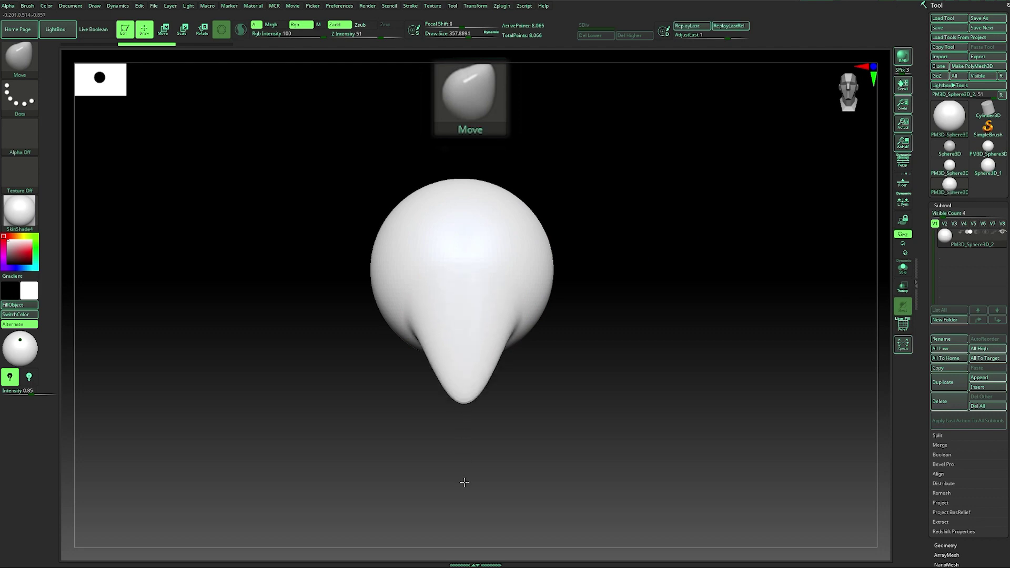
{"action": "key", "text": "ctrl+z"}
{"action": "key", "text": "s"}
{"action": "left_click_drag", "start_coordinate": [469, 386], "coordinate": [490, 386]}
{"action": "left_click_drag", "start_coordinate": [464, 311], "coordinate": [462, 470]}
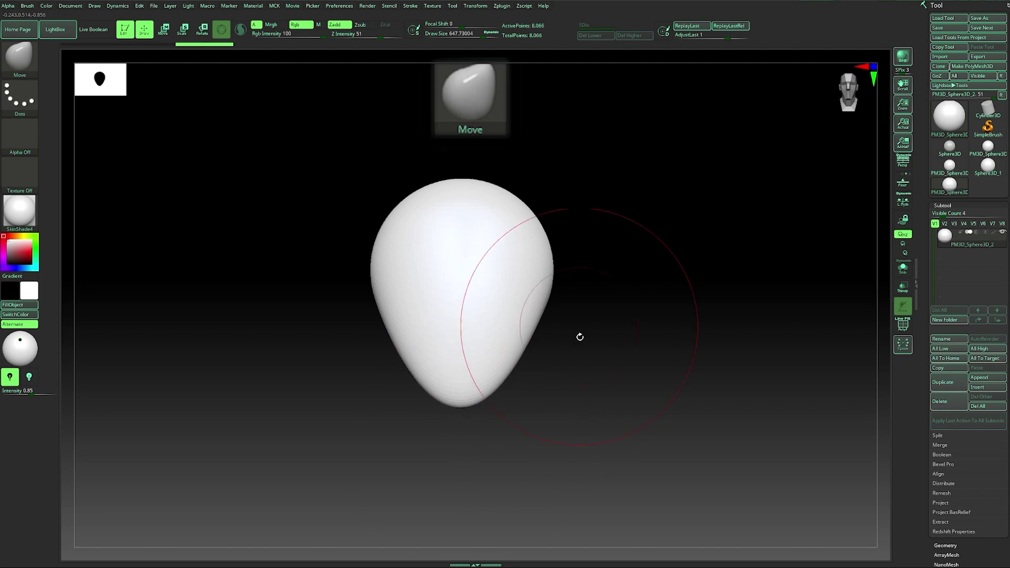
Pull a neck down from the back underside of the head in side view with the Move brush at a draw size of about 274.
{"action": "left_click_drag", "start_coordinate": [605, 363], "coordinate": [552, 379]}
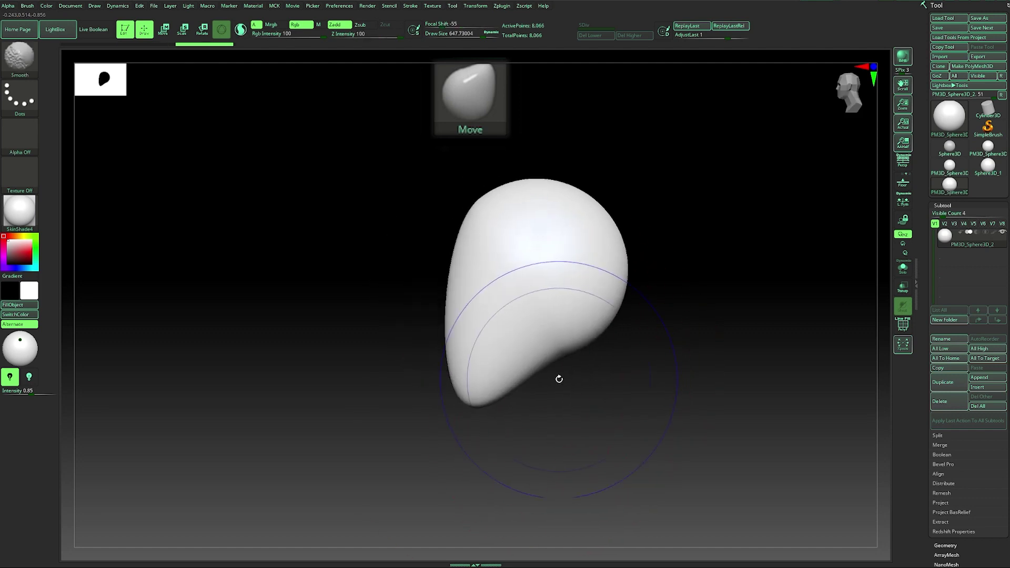
{"action": "key", "text": "s"}
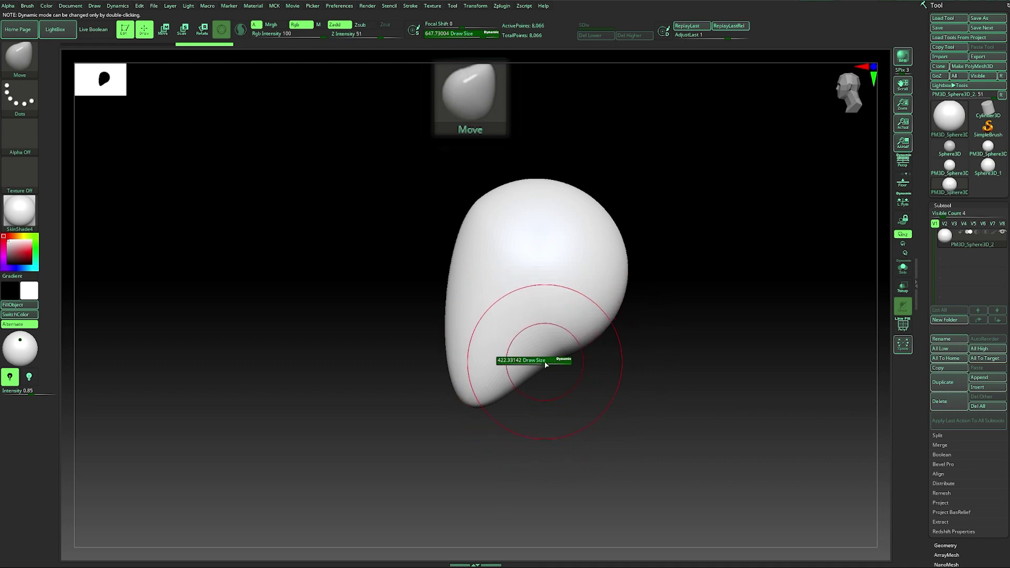
{"action": "mouse_move", "coordinate": [535, 364]}
{"action": "left_mouse_down"}
{"action": "mouse_move", "coordinate": [563, 388]}
{"action": "mouse_move", "coordinate": [638, 517]}
{"action": "mouse_move", "coordinate": [647, 564]}
{"action": "left_mouse_up"}
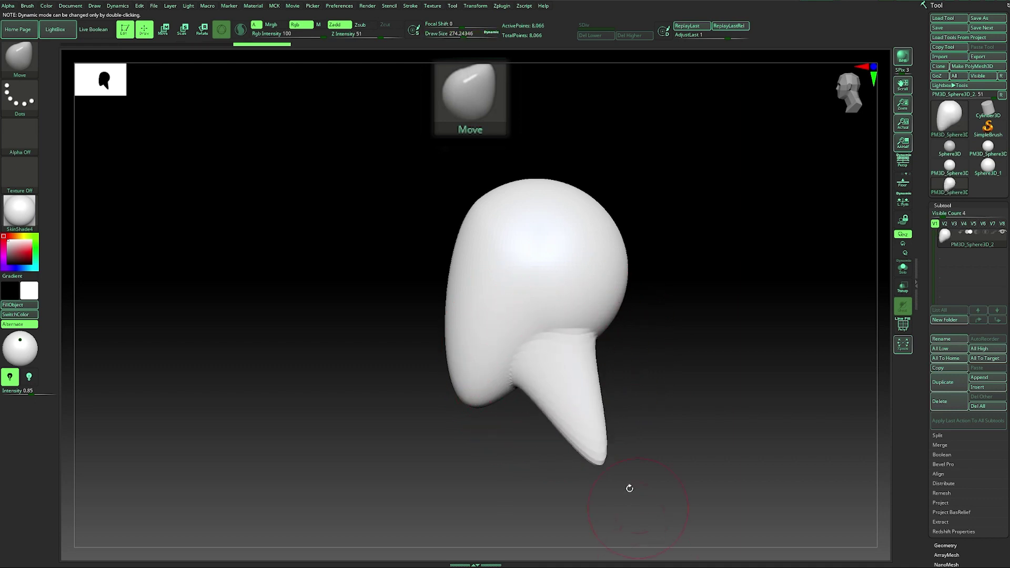
{"action": "left_click_drag", "start_coordinate": [648, 362], "coordinate": [578, 408], "text": "alt"}
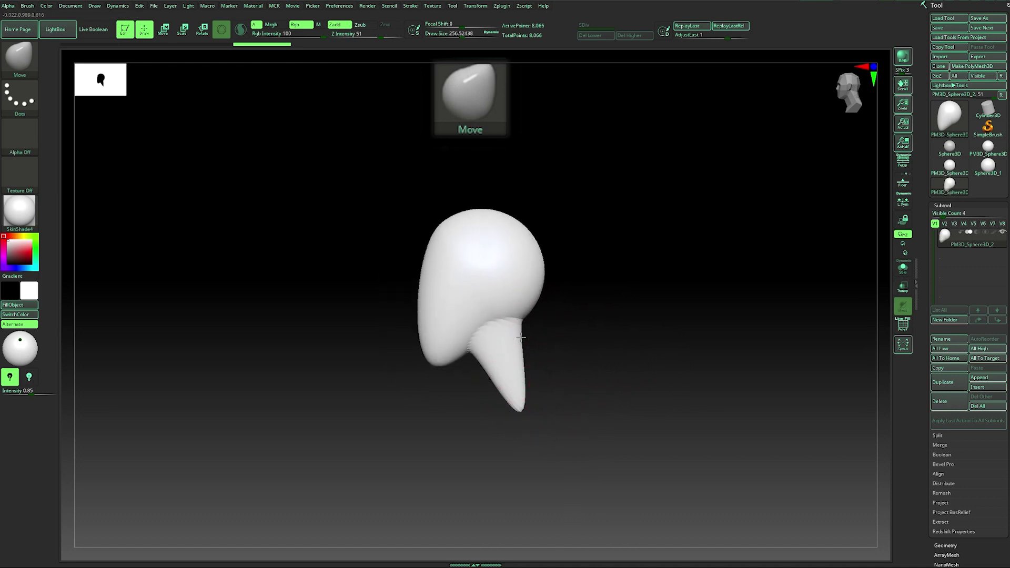
Thicken the lower end of the neck with the Move brush and smooth its junction with the head.
{"action": "mouse_move", "coordinate": [526, 362]}
{"action": "left_mouse_down"}
{"action": "mouse_move", "coordinate": [532, 386]}
{"action": "mouse_move", "coordinate": [480, 431]}
{"action": "mouse_move", "coordinate": [538, 408]}
{"action": "left_mouse_up"}
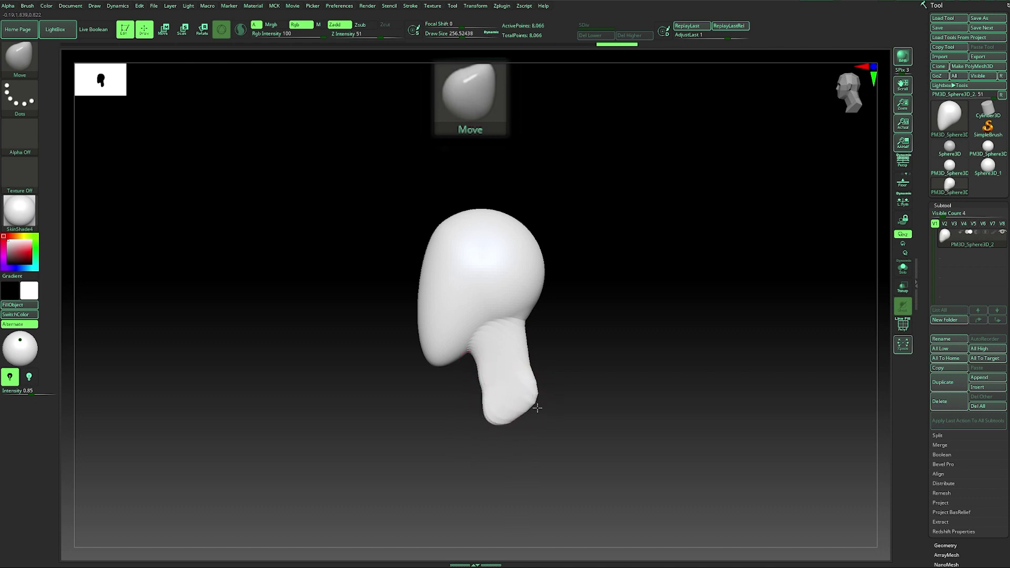
{"action": "left_click_drag", "start_coordinate": [528, 373], "coordinate": [480, 364]}
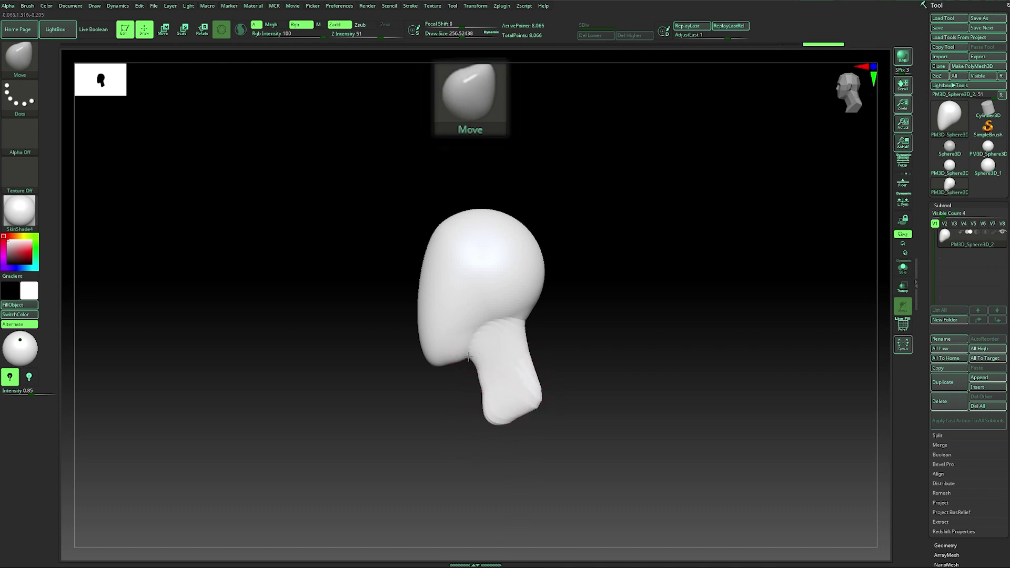
{"action": "key", "text": "ctrl+z"}
{"action": "left_click_drag", "start_coordinate": [460, 362], "coordinate": [466, 360], "text": "shift"}
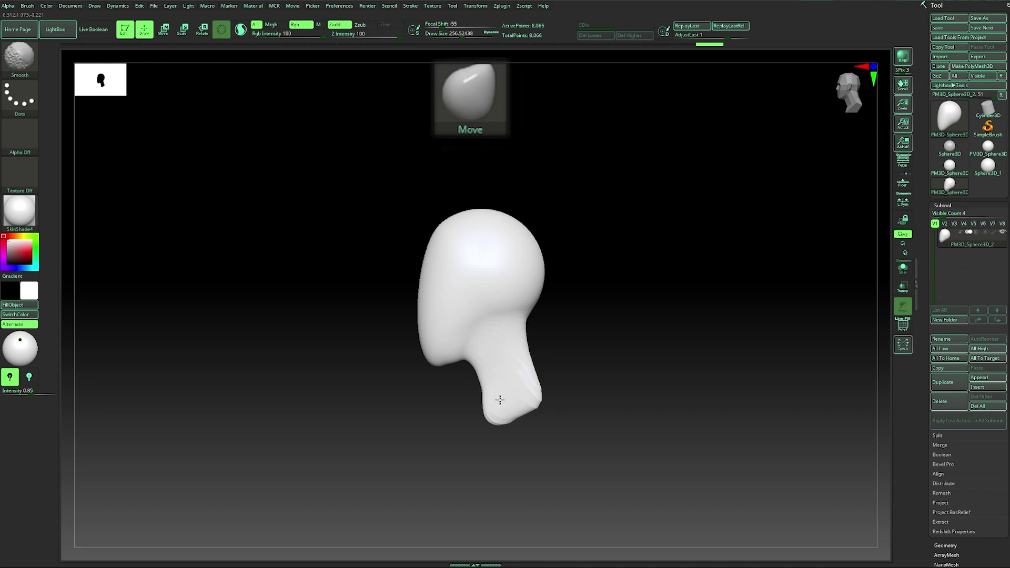
{"action": "mouse_move", "coordinate": [591, 356]}
{"action": "left_mouse_down"}
{"action": "mouse_move", "coordinate": [622, 348]}
{"action": "mouse_move", "coordinate": [577, 360]}
{"action": "left_mouse_up"}
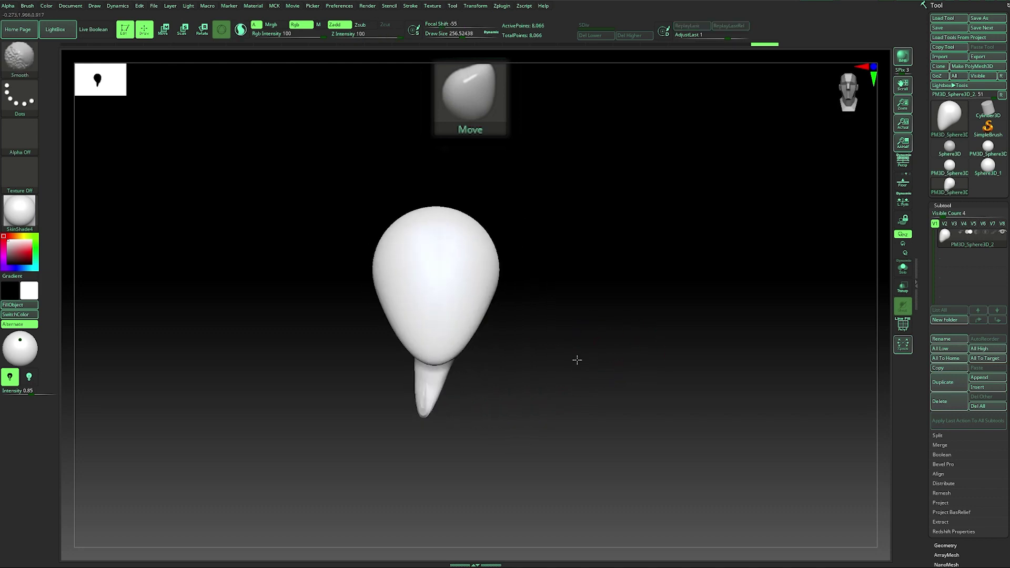
{"action": "mouse_move", "coordinate": [443, 386]}
{"action": "left_mouse_down"}
{"action": "mouse_move", "coordinate": [453, 389]}
{"action": "mouse_move", "coordinate": [452, 409]}
{"action": "left_mouse_up"}
Step back through the undo history to the head shape with only the chin pulled out.
{"action": "mouse_move", "coordinate": [493, 363]}
{"action": "left_mouse_down"}
{"action": "mouse_move", "coordinate": [507, 338]}
{"action": "mouse_move", "coordinate": [500, 365]}
{"action": "mouse_move", "coordinate": [510, 407]}
{"action": "mouse_move", "coordinate": [516, 378]}
{"action": "left_mouse_up"}
{"action": "key", "text": "ctrl"}
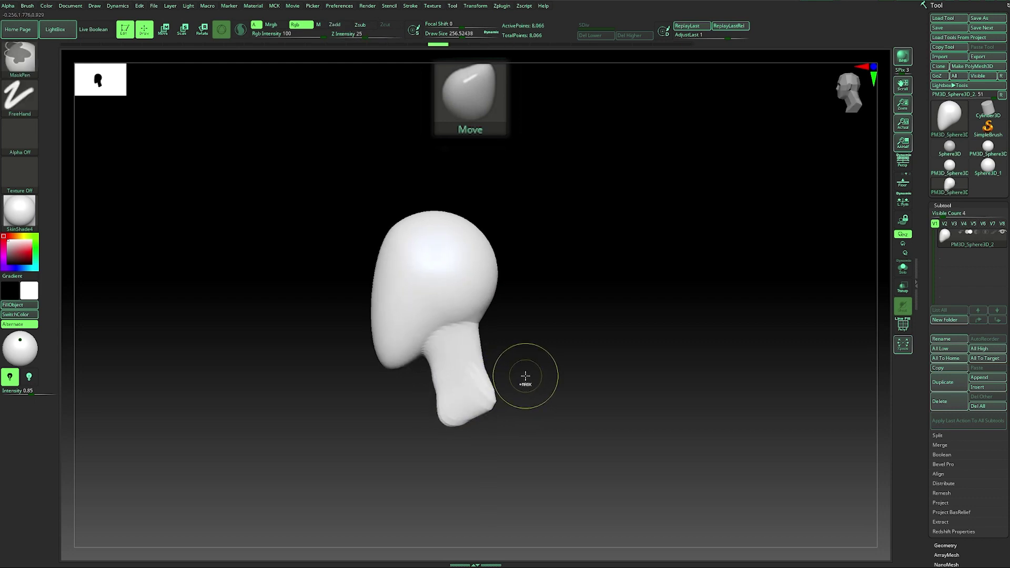
{"action": "key", "text": "ctrl+z"}
{"action": "key", "text": "ctrl+z"}
{"action": "key", "text": "ctrl+z"}
{"action": "key", "text": "ctrl+z"}
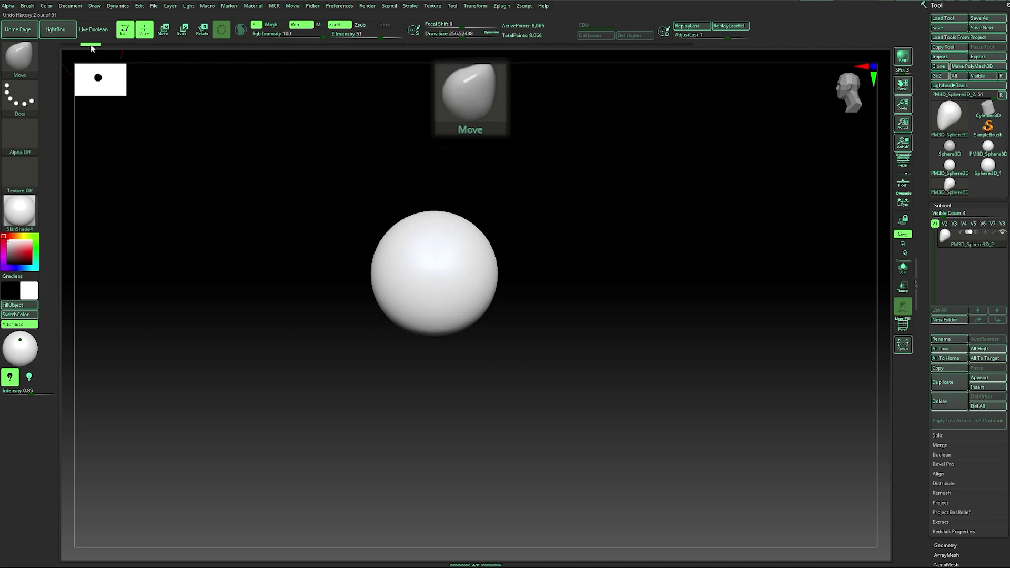
{"action": "left_click", "coordinate": [108, 46]}
{"action": "mouse_move", "coordinate": [97, 48]}
{"action": "left_mouse_down"}
{"action": "mouse_move", "coordinate": [63, 47]}
{"action": "mouse_move", "coordinate": [622, 47]}
{"action": "mouse_move", "coordinate": [96, 51]}
{"action": "mouse_move", "coordinate": [109, 46]}
{"action": "left_mouse_up"}
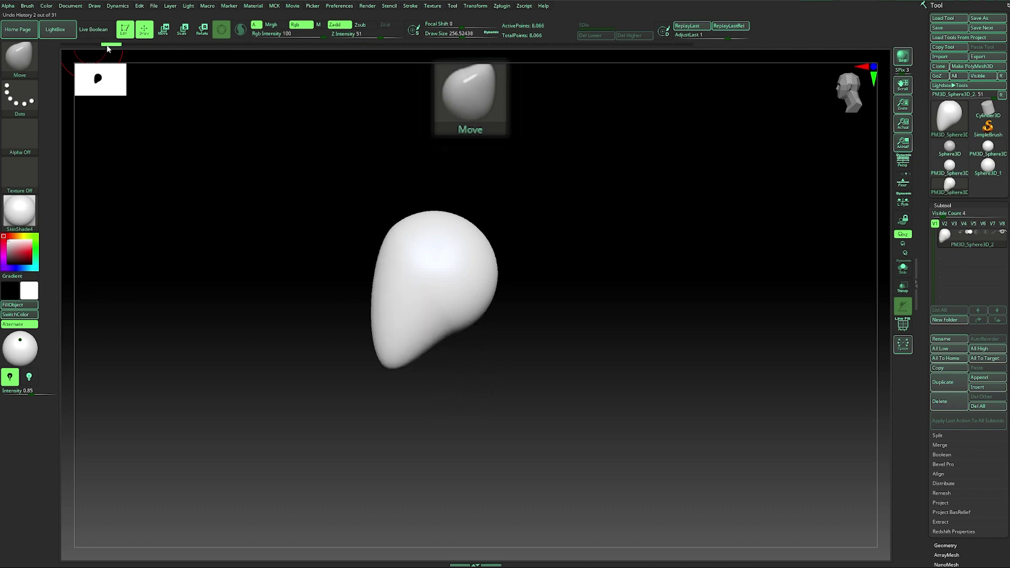
Try pulling out the neck again at a draw size of about 293, discarding the later undo history entries, and undo the attempt.
{"action": "key", "text": "s"}
{"action": "left_click_drag", "start_coordinate": [455, 329], "coordinate": [476, 447]}
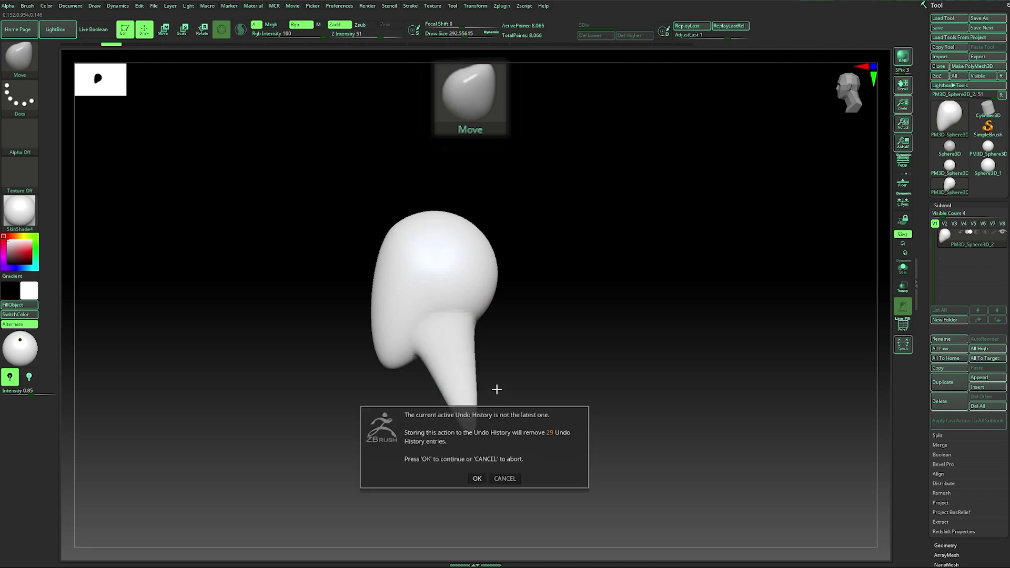
{"action": "left_click", "coordinate": [478, 479]}
{"action": "mouse_move", "coordinate": [537, 386]}
{"action": "left_mouse_down"}
{"action": "mouse_move", "coordinate": [560, 368]}
{"action": "mouse_move", "coordinate": [870, 287]}
{"action": "left_mouse_up"}
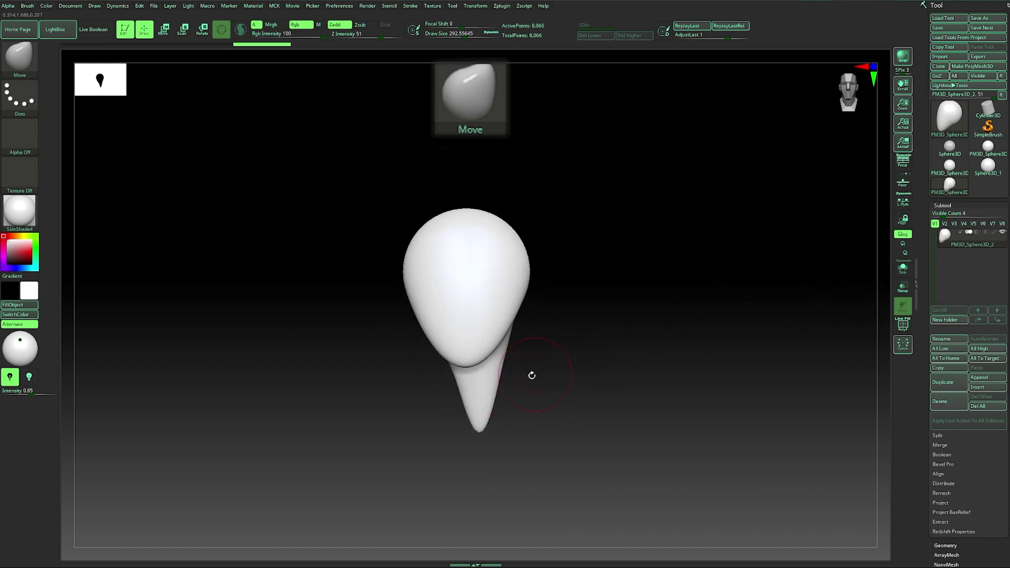
{"action": "left_click_drag", "start_coordinate": [464, 380], "coordinate": [428, 395]}
{"action": "key", "text": "ctrl+z"}
{"action": "key", "text": "ctrl+z"}
Check the head from the front and side, and recenter it with the Unify deformation to restore symmetry.
{"action": "mouse_move", "coordinate": [535, 349]}
{"action": "left_mouse_down"}
{"action": "mouse_move", "coordinate": [501, 330]}
{"action": "mouse_move", "coordinate": [448, 343]}
{"action": "left_mouse_up"}
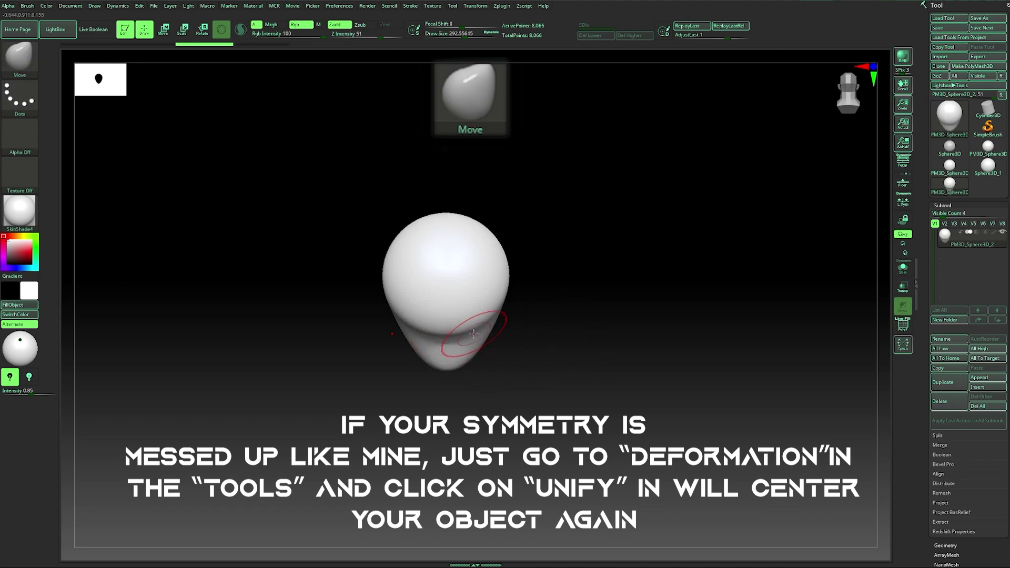
{"action": "left_click_drag", "start_coordinate": [421, 395], "coordinate": [531, 390]}
{"action": "left_click_drag", "start_coordinate": [574, 289], "coordinate": [521, 289]}
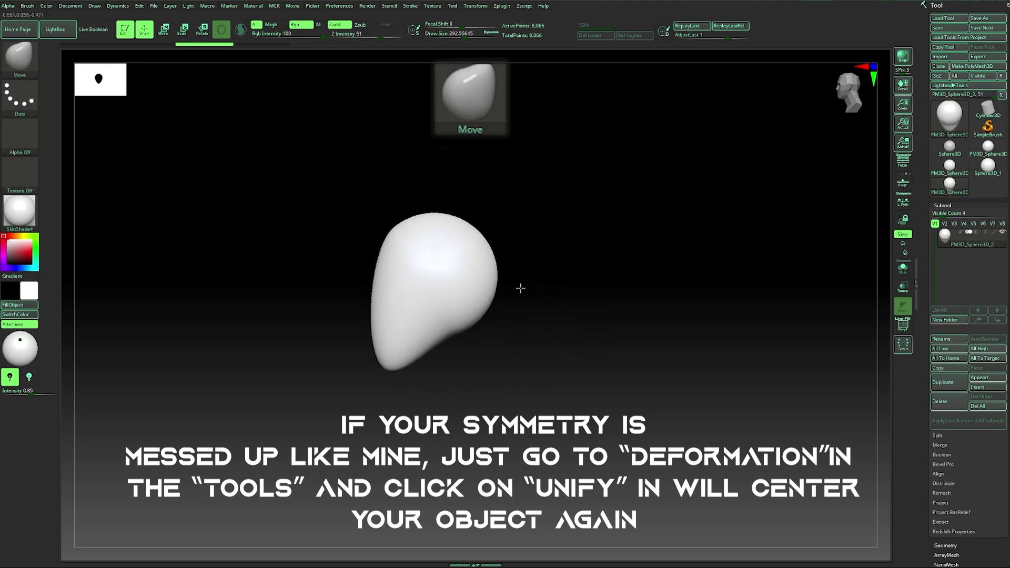
{"action": "key", "text": "ctrl+shift+z"}
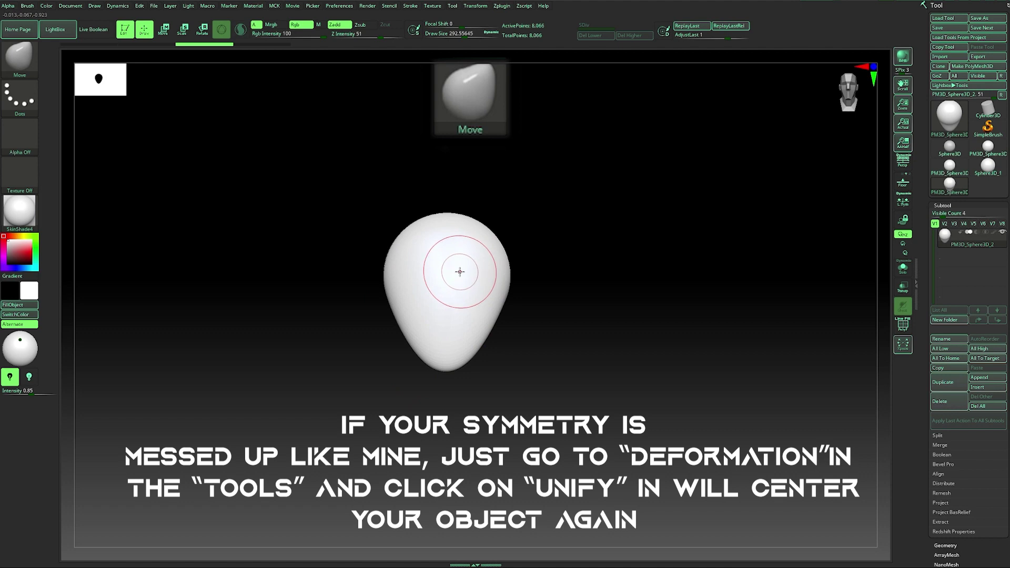
{"action": "scroll", "coordinate": [951, 375], "scroll_direction": "down", "scroll_amount": 5}
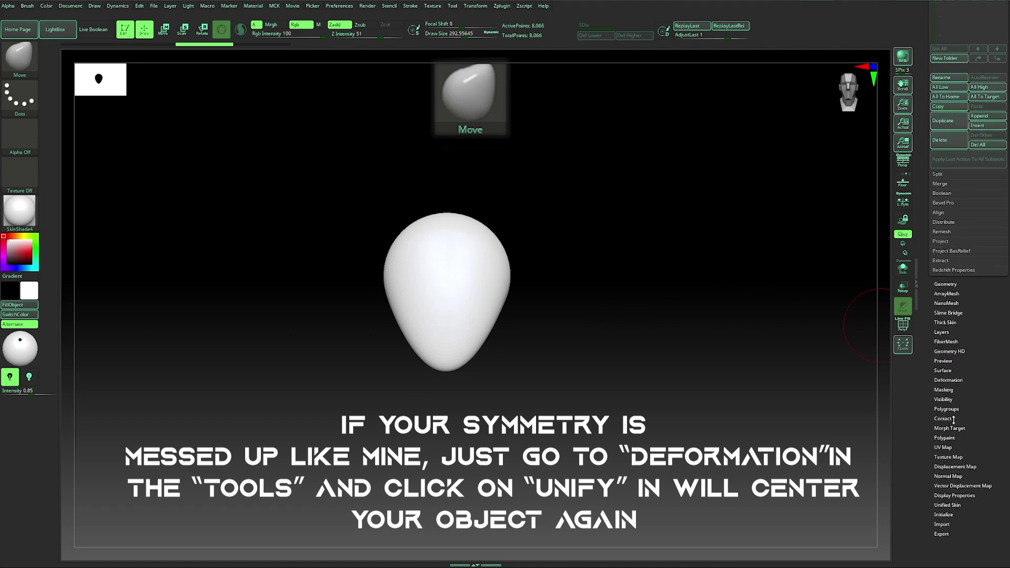
{"action": "left_click", "coordinate": [948, 379]}
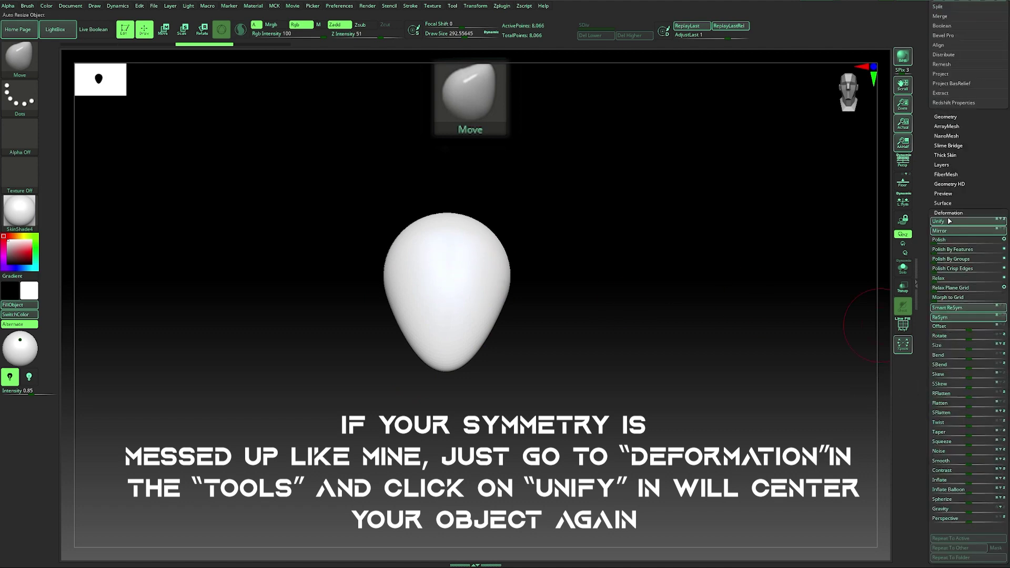
{"action": "left_click", "coordinate": [979, 221]}
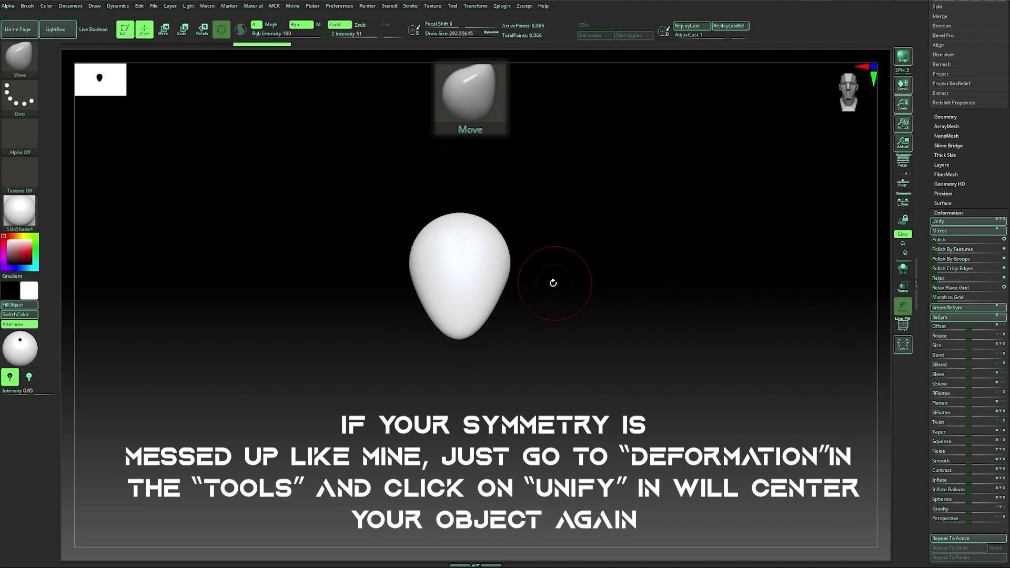
{"action": "left_click", "coordinate": [958, 212]}
{"action": "left_click_drag", "start_coordinate": [968, 209], "coordinate": [1003, 368]}
Pull a long neck down from the back underside of the recentered head in side view.
{"action": "right_click_drag", "start_coordinate": [594, 247], "coordinate": [582, 288], "text": "ctrl"}
{"action": "left_click_drag", "start_coordinate": [610, 247], "coordinate": [550, 301], "text": "shift"}
{"action": "mouse_move", "coordinate": [481, 324]}
{"action": "left_mouse_down"}
{"action": "mouse_move", "coordinate": [539, 467]}
{"action": "mouse_move", "coordinate": [540, 503]}
{"action": "left_mouse_up"}
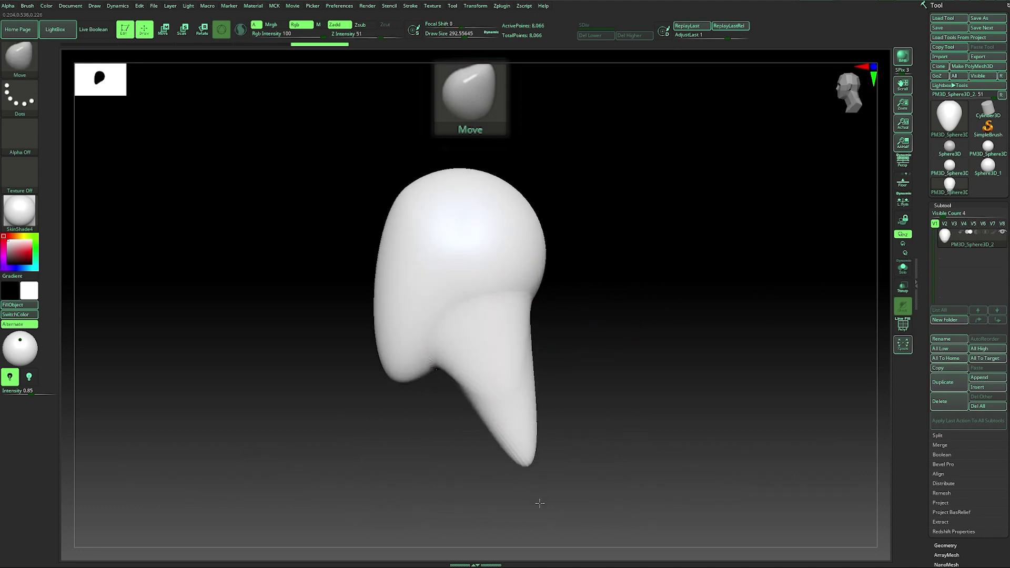
{"action": "mouse_move", "coordinate": [537, 362]}
{"action": "left_mouse_down"}
{"action": "mouse_move", "coordinate": [573, 374]}
{"action": "mouse_move", "coordinate": [505, 408]}
{"action": "mouse_move", "coordinate": [502, 437]}
{"action": "left_mouse_up"}
Adjust the width of the neck below the jaw in front view with the Move brush at a draw size of about 207.
{"action": "key", "text": "s"}
{"action": "left_click_drag", "start_coordinate": [536, 411], "coordinate": [528, 411]}
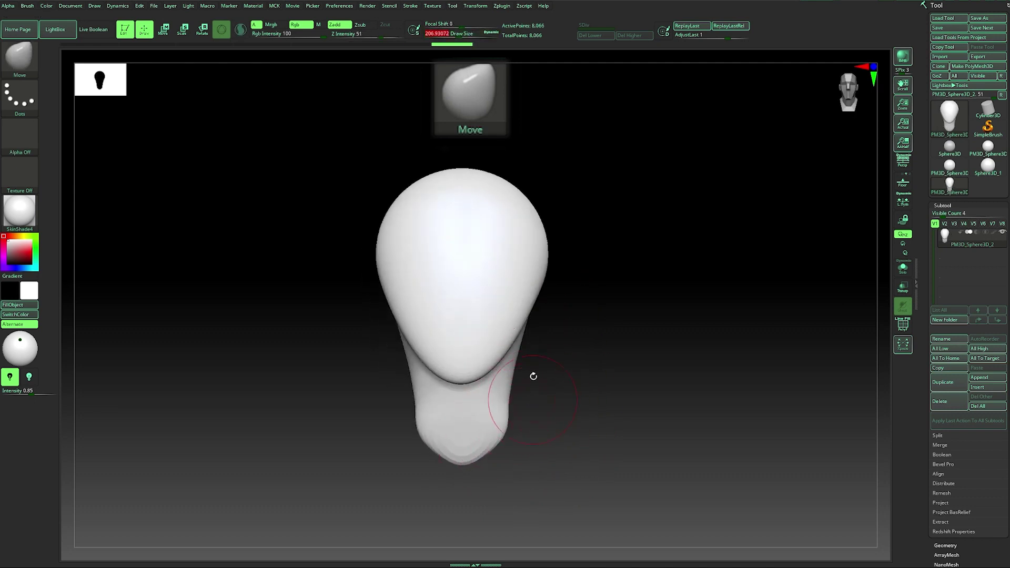
{"action": "left_click_drag", "start_coordinate": [532, 358], "coordinate": [514, 352]}
{"action": "left_click_drag", "start_coordinate": [626, 358], "coordinate": [515, 351]}
{"action": "mouse_move", "coordinate": [657, 337]}
{"action": "left_mouse_down", "text": "shift"}
{"action": "mouse_move", "coordinate": [530, 325]}
{"action": "mouse_move", "coordinate": [513, 328]}
{"action": "mouse_move", "coordinate": [520, 360]}
{"action": "left_mouse_up", "text": "shift"}
Shape the lower end of the neck into a flared base, working from the side and front.
{"action": "mouse_move", "coordinate": [529, 406]}
{"action": "left_mouse_down"}
{"action": "mouse_move", "coordinate": [527, 418]}
{"action": "mouse_move", "coordinate": [463, 420]}
{"action": "mouse_move", "coordinate": [489, 425]}
{"action": "mouse_move", "coordinate": [513, 451]}
{"action": "left_mouse_up"}
{"action": "mouse_move", "coordinate": [545, 332]}
{"action": "left_mouse_down"}
{"action": "mouse_move", "coordinate": [591, 352]}
{"action": "mouse_move", "coordinate": [532, 363]}
{"action": "left_mouse_up"}
{"action": "key", "text": "s"}
{"action": "mouse_move", "coordinate": [546, 432]}
{"action": "left_mouse_down"}
{"action": "mouse_move", "coordinate": [567, 441]}
{"action": "mouse_move", "coordinate": [551, 414]}
{"action": "mouse_move", "coordinate": [483, 448]}
{"action": "left_mouse_up"}
{"action": "mouse_move", "coordinate": [513, 350]}
{"action": "left_mouse_down", "text": "shift"}
{"action": "mouse_move", "coordinate": [488, 298]}
{"action": "mouse_move", "coordinate": [503, 309]}
{"action": "mouse_move", "coordinate": [447, 343]}
{"action": "mouse_move", "coordinate": [451, 365]}
{"action": "left_mouse_up", "text": "shift"}
{"action": "mouse_move", "coordinate": [428, 426]}
{"action": "left_mouse_down"}
{"action": "mouse_move", "coordinate": [435, 419]}
{"action": "mouse_move", "coordinate": [424, 422]}
{"action": "left_mouse_up"}
Refine the contour under the jaw and along the neck with the Move brush at a draw size of about 234.
{"action": "key", "text": "s"}
{"action": "left_click_drag", "start_coordinate": [447, 358], "coordinate": [454, 364]}
{"action": "left_click_drag", "start_coordinate": [555, 299], "coordinate": [558, 301], "text": "shift"}
{"action": "key", "text": "s"}
{"action": "left_click_drag", "start_coordinate": [447, 381], "coordinate": [435, 416]}
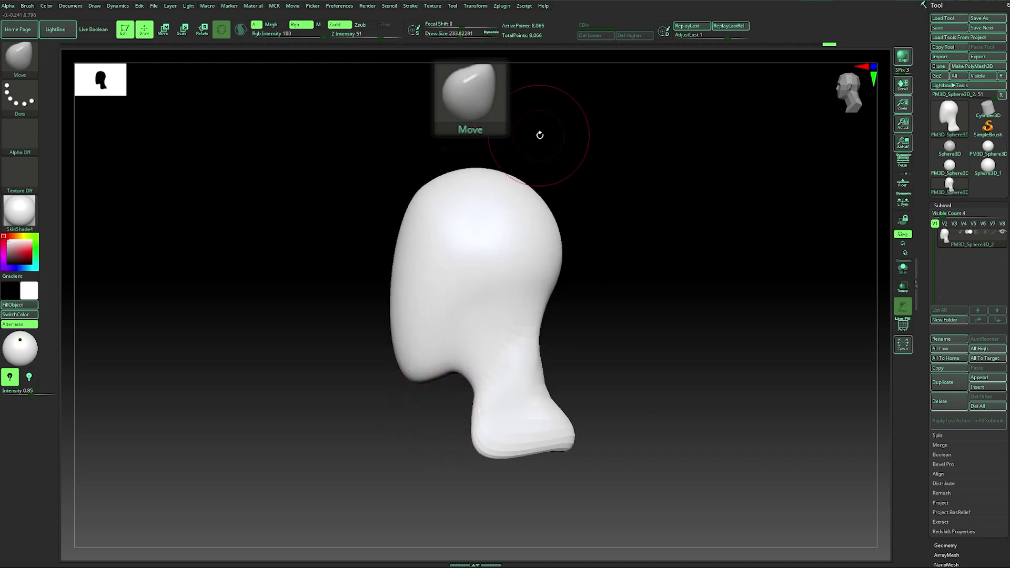
Flatten the sides of the skull with the TrimDynamic brush at a draw size of about 365.
{"action": "left_click_drag", "start_coordinate": [546, 138], "coordinate": [593, 142]}
{"action": "key", "text": "s"}
{"action": "mouse_move", "coordinate": [544, 225]}
{"action": "left_mouse_down"}
{"action": "mouse_move", "coordinate": [559, 225]}
{"action": "mouse_move", "coordinate": [498, 248]}
{"action": "left_mouse_up"}
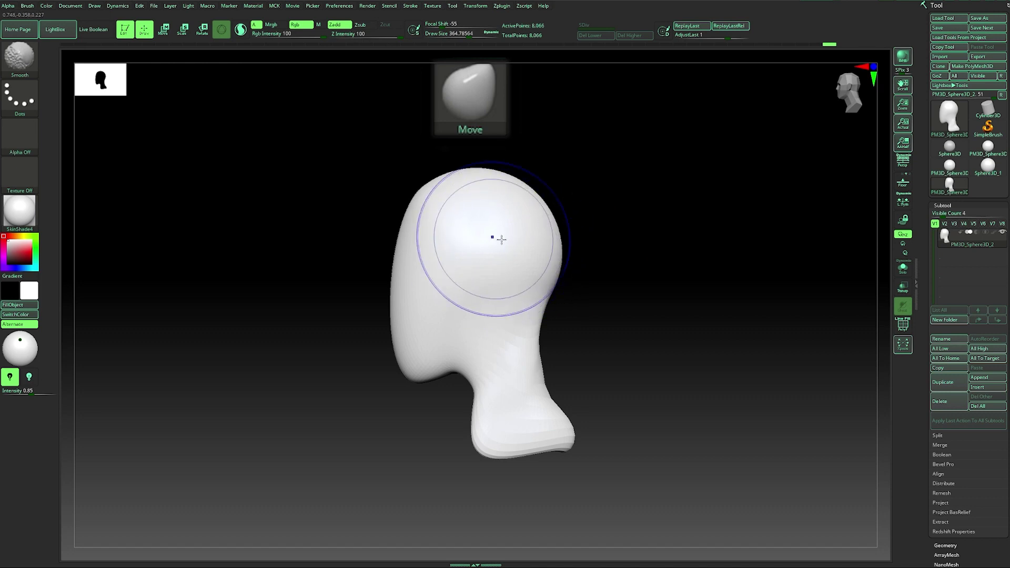
{"action": "key", "text": "b"}
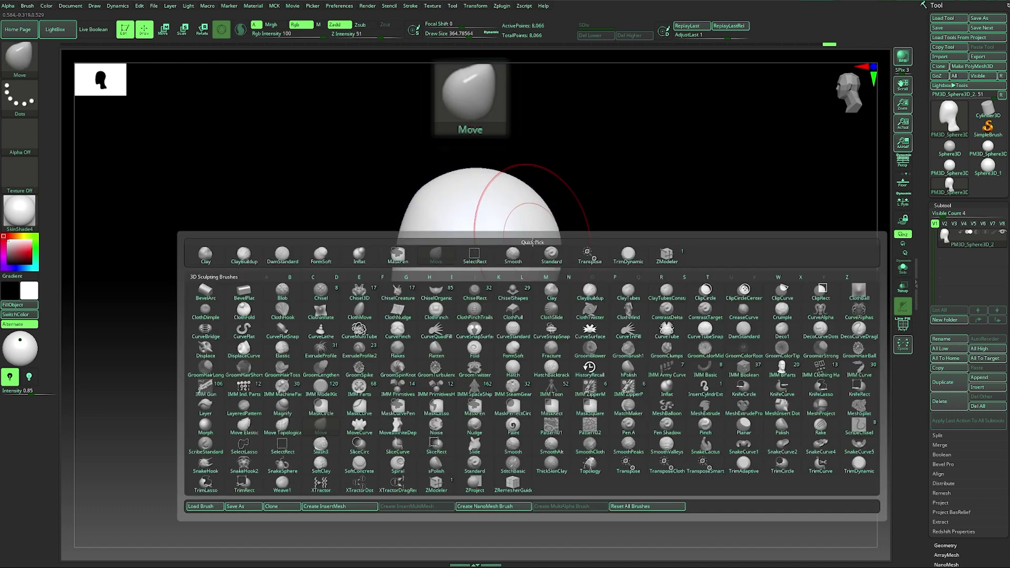
{"action": "key", "text": "t"}
{"action": "key", "text": "d"}
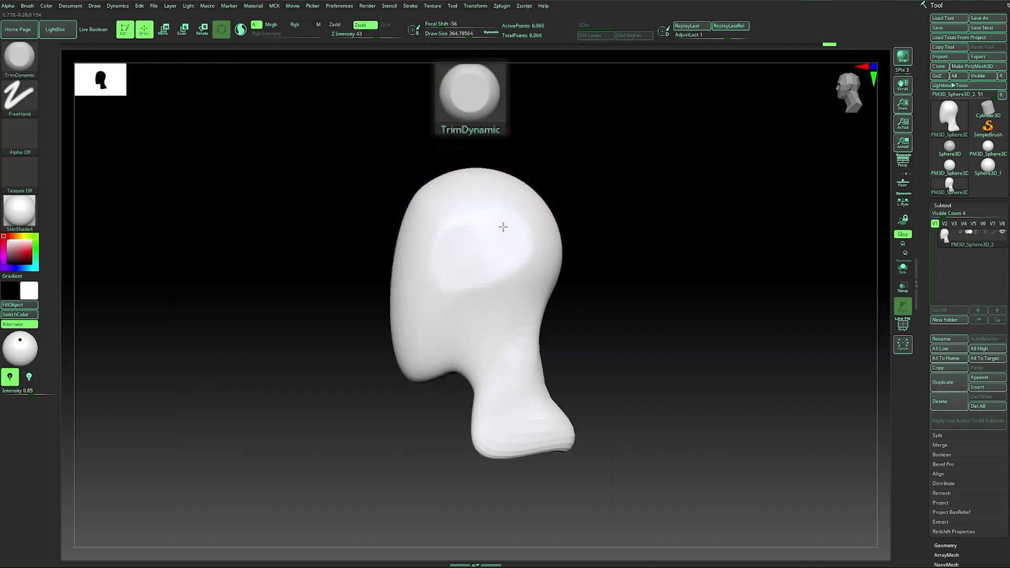
{"action": "left_click_drag", "start_coordinate": [568, 225], "coordinate": [630, 218]}
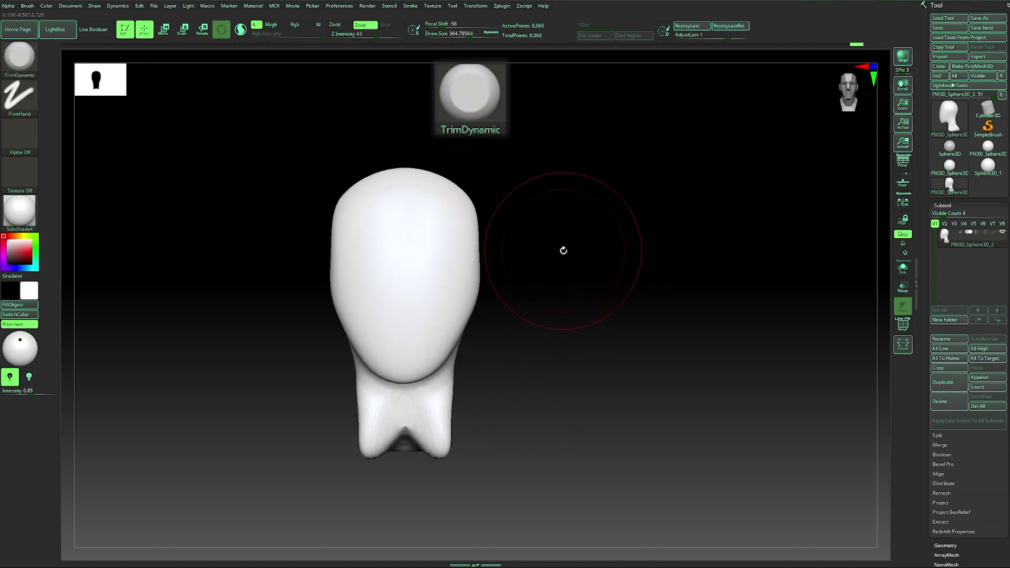
Trim the sides of the face toward the jaw with TrimDynamic at a draw size of about 251, and smooth the transition.
{"action": "left_click_drag", "start_coordinate": [552, 257], "coordinate": [516, 270]}
{"action": "key", "text": "s"}
{"action": "left_click_drag", "start_coordinate": [594, 237], "coordinate": [639, 235]}
{"action": "left_click_drag", "start_coordinate": [422, 317], "coordinate": [415, 330]}
{"action": "key", "text": "shift"}
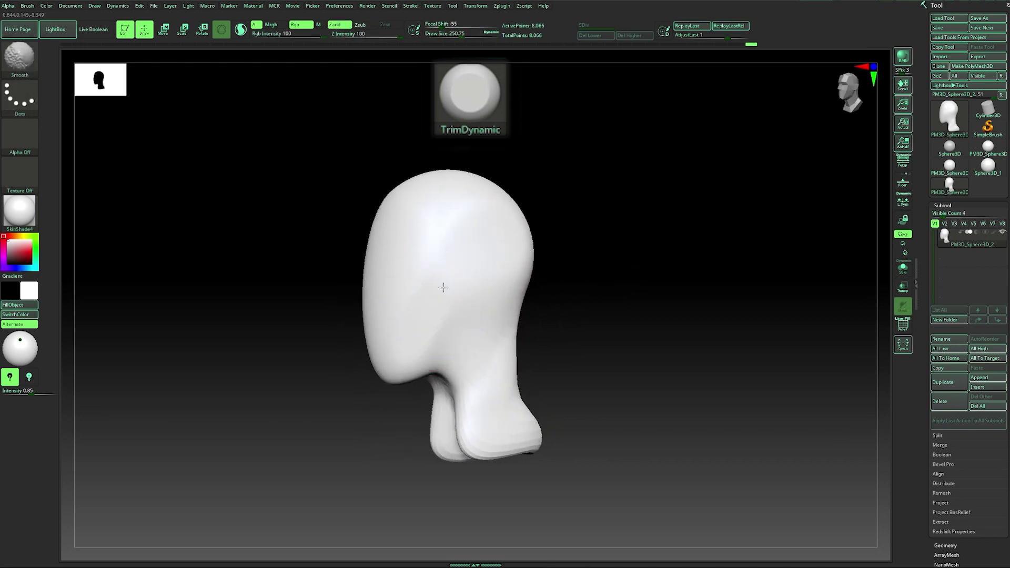
Build up the chin along the lower edge of the face with the Clay brush at a draw size of about 177, and smooth it.
{"action": "left_click_drag", "start_coordinate": [564, 241], "coordinate": [598, 245], "text": "shift"}
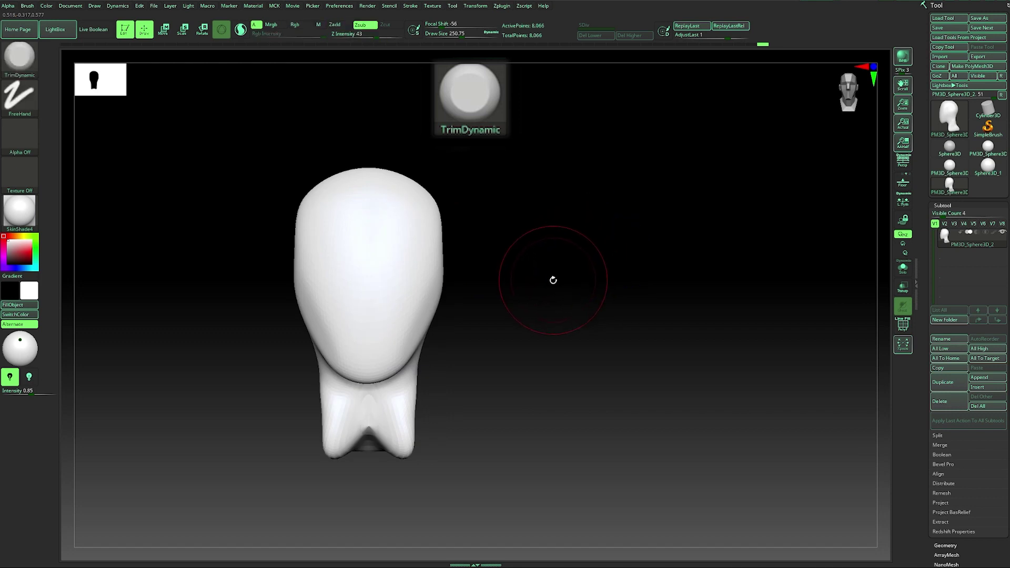
{"action": "mouse_move", "coordinate": [553, 269]}
{"action": "left_mouse_down"}
{"action": "mouse_move", "coordinate": [535, 282]}
{"action": "mouse_move", "coordinate": [434, 234]}
{"action": "mouse_move", "coordinate": [443, 229]}
{"action": "mouse_move", "coordinate": [442, 256]}
{"action": "left_mouse_up"}
{"action": "left_click_drag", "start_coordinate": [509, 226], "coordinate": [582, 201]}
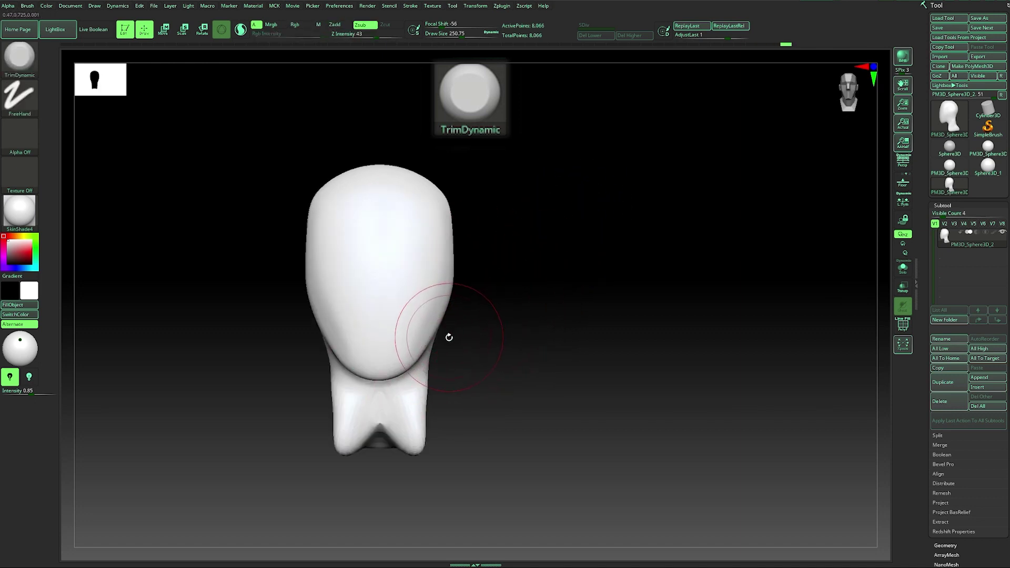
{"action": "key", "text": "b"}
{"action": "key", "text": "c"}
{"action": "key", "text": "l"}
{"action": "key", "text": "s"}
{"action": "left_click", "coordinate": [407, 367]}
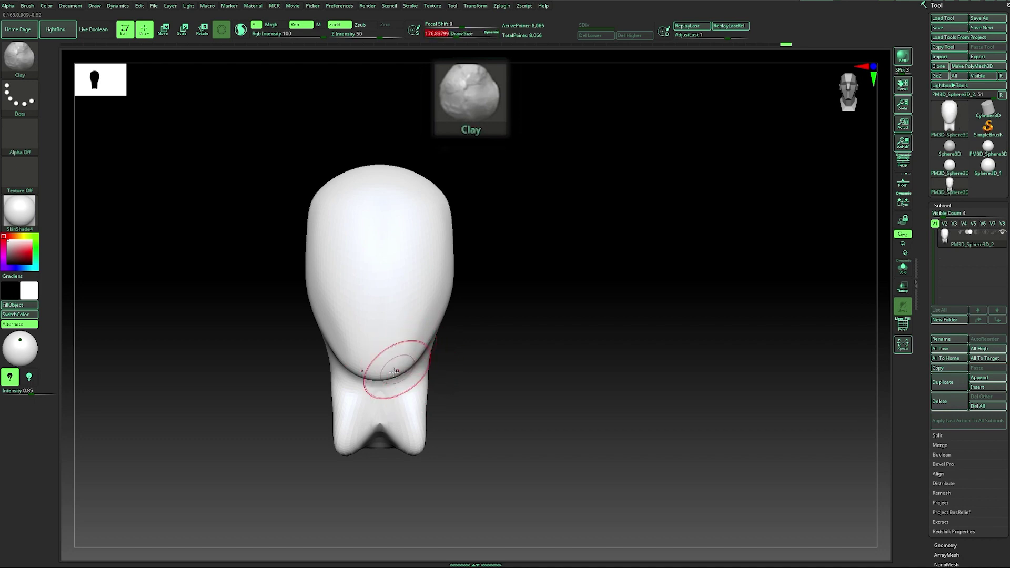
{"action": "key", "text": "shift"}
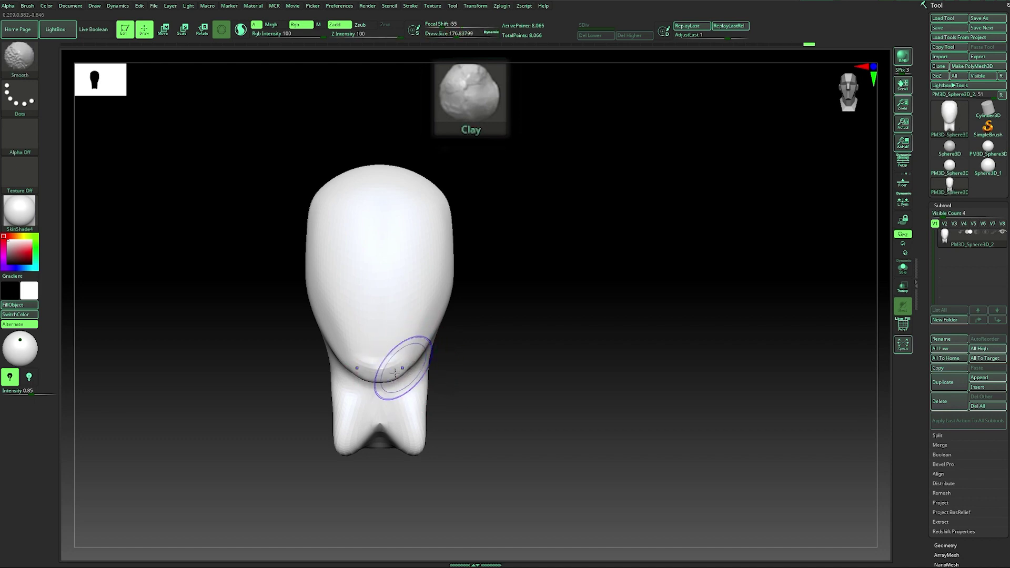
{"action": "left_click_drag", "start_coordinate": [482, 329], "coordinate": [462, 333], "text": "shift"}
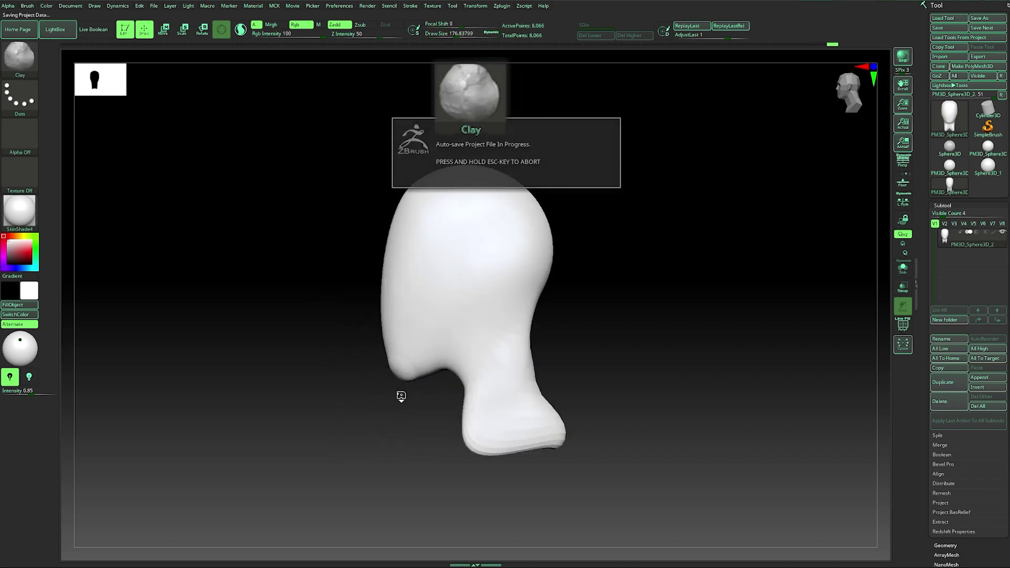
Set the draw size to about 62 and try the Standard and Clay brushes on the chin from the front.
{"action": "mouse_move", "coordinate": [397, 403]}
{"action": "left_mouse_down"}
{"action": "mouse_move", "coordinate": [401, 426]}
{"action": "mouse_move", "coordinate": [426, 421]}
{"action": "mouse_move", "coordinate": [423, 397]}
{"action": "left_mouse_up"}
{"action": "key", "text": "b"}
{"action": "key", "text": "s"}
{"action": "key", "text": "t"}
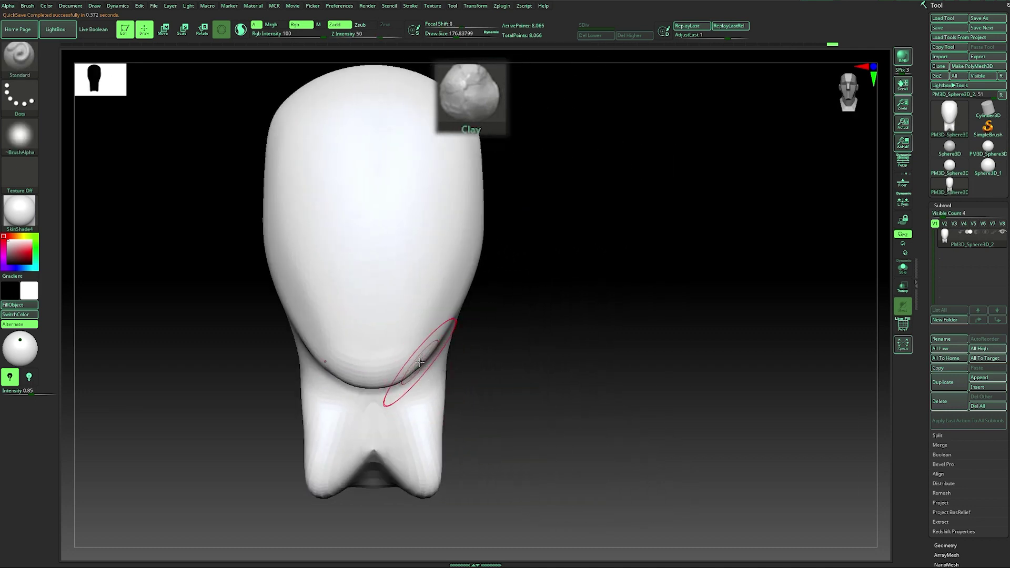
{"action": "key", "text": "s"}
{"action": "left_click_drag", "start_coordinate": [415, 352], "coordinate": [411, 352]}
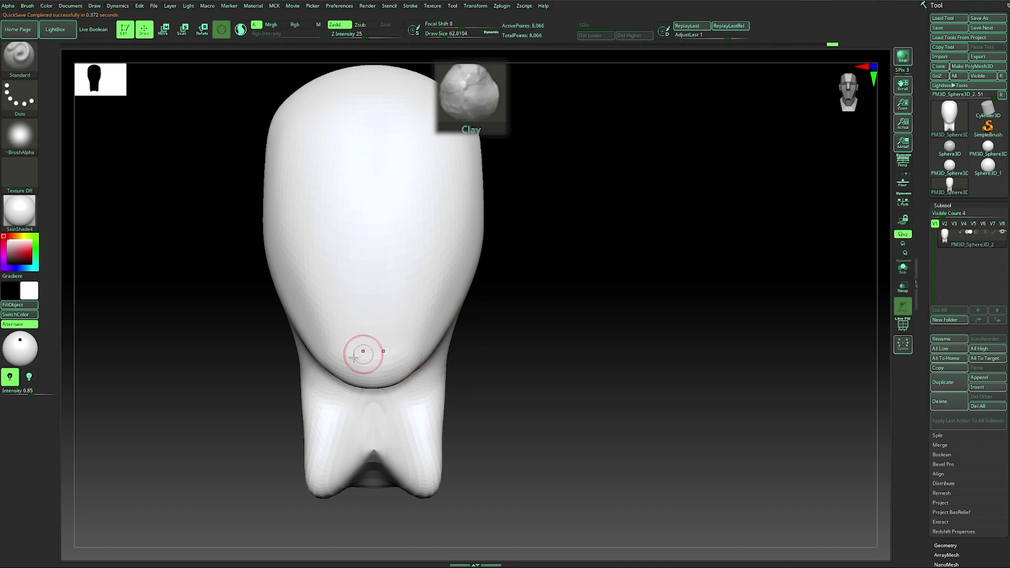
{"action": "key", "text": "b"}
{"action": "key", "text": "c"}
{"action": "key", "text": "l"}
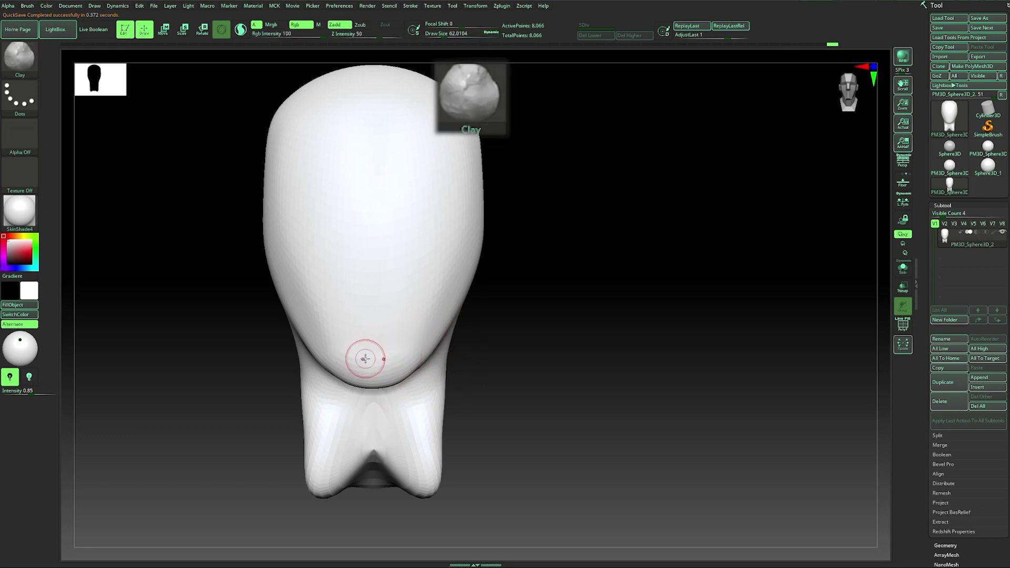
Carve a crease above the chin with the DamStandard brush at Z intensity 34, and smooth the surrounding surface.
{"action": "key", "text": "b"}
{"action": "key", "text": "d"}
{"action": "key", "text": "s"}
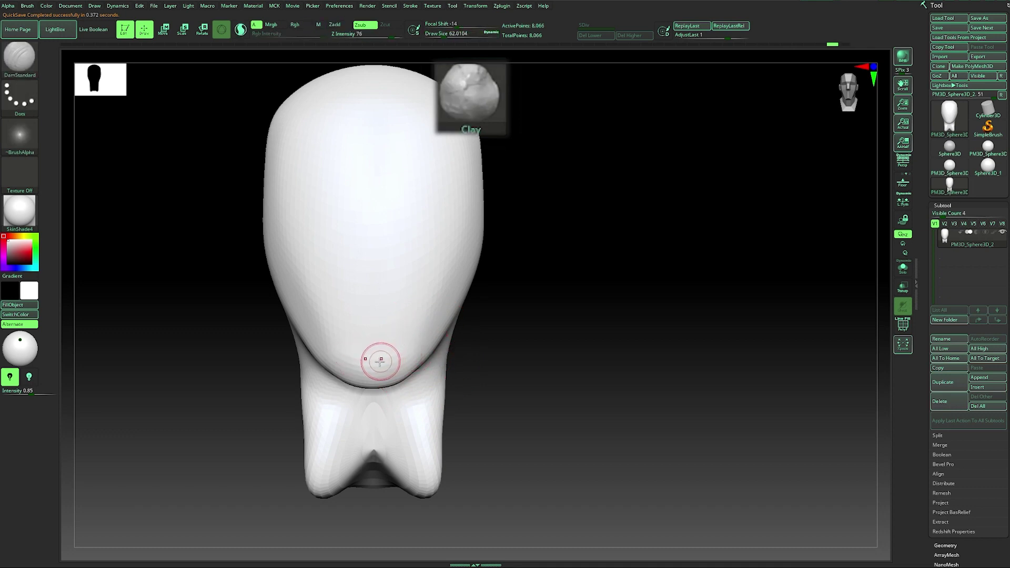
{"action": "key", "text": "ctrl+z"}
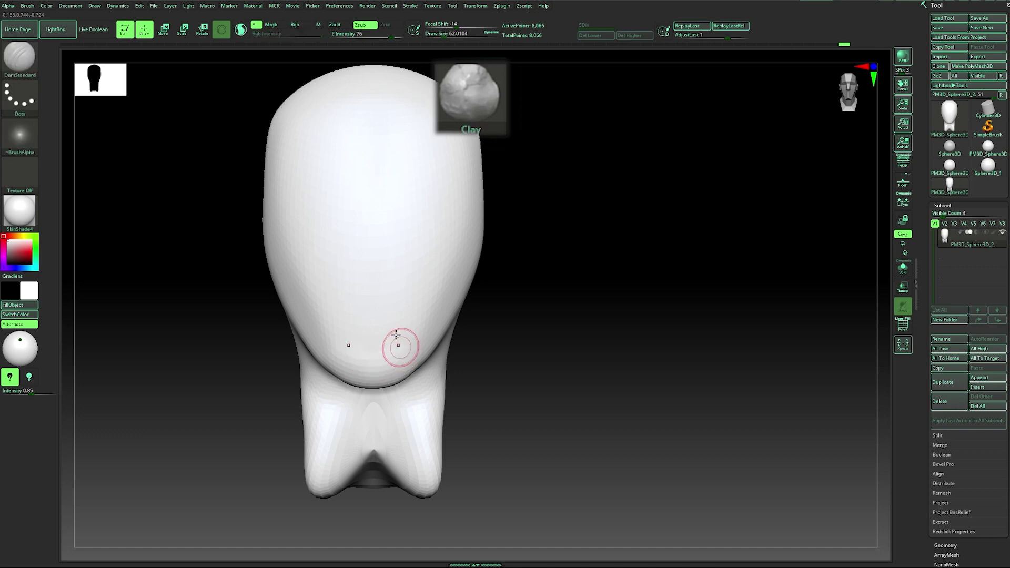
{"action": "left_click_drag", "start_coordinate": [371, 36], "coordinate": [372, 37]}
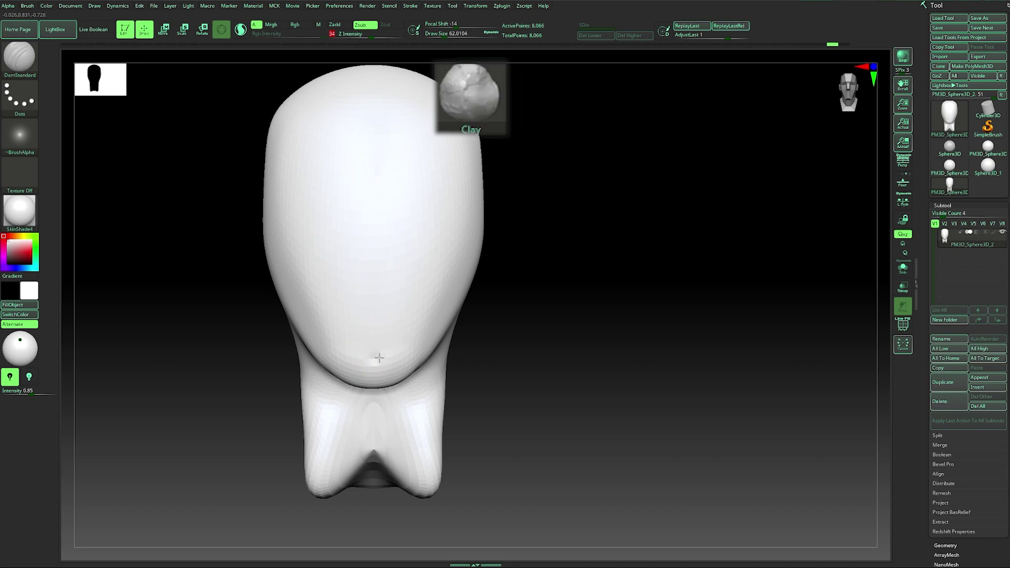
{"action": "left_click_drag", "start_coordinate": [389, 358], "coordinate": [404, 347], "text": "shift"}
{"action": "right_click_drag", "start_coordinate": [431, 342], "coordinate": [526, 340]}
{"action": "left_click_drag", "start_coordinate": [381, 399], "coordinate": [430, 394]}
{"action": "left_click_drag", "start_coordinate": [503, 354], "coordinate": [476, 356]}
{"action": "left_click_drag", "start_coordinate": [429, 337], "coordinate": [407, 344], "text": "shift"}
{"action": "left_click_drag", "start_coordinate": [325, 428], "coordinate": [334, 427], "text": "shift"}
{"action": "right_click_drag", "start_coordinate": [333, 426], "coordinate": [375, 402], "text": "ctrl"}
Refine the chin and jaw profile with the Move brush at a draw size of about 234.
{"action": "key", "text": "s"}
{"action": "key", "text": "b"}
{"action": "key", "text": "m"}
{"action": "key", "text": "v"}
{"action": "key", "text": "s"}
{"action": "left_click_drag", "start_coordinate": [414, 385], "coordinate": [430, 386]}
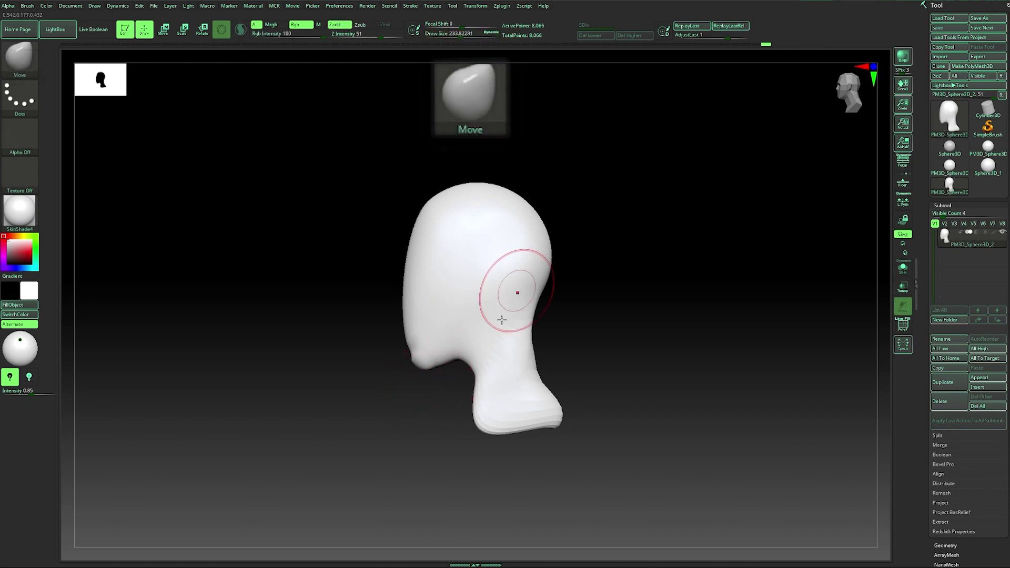
Adjust the skull contour from the side and front with the Move brush at draw sizes of about 445 and 274.
{"action": "key", "text": "s"}
{"action": "left_click_drag", "start_coordinate": [462, 239], "coordinate": [468, 239]}
{"action": "right_click_drag", "start_coordinate": [374, 254], "coordinate": [411, 257], "text": "shift"}
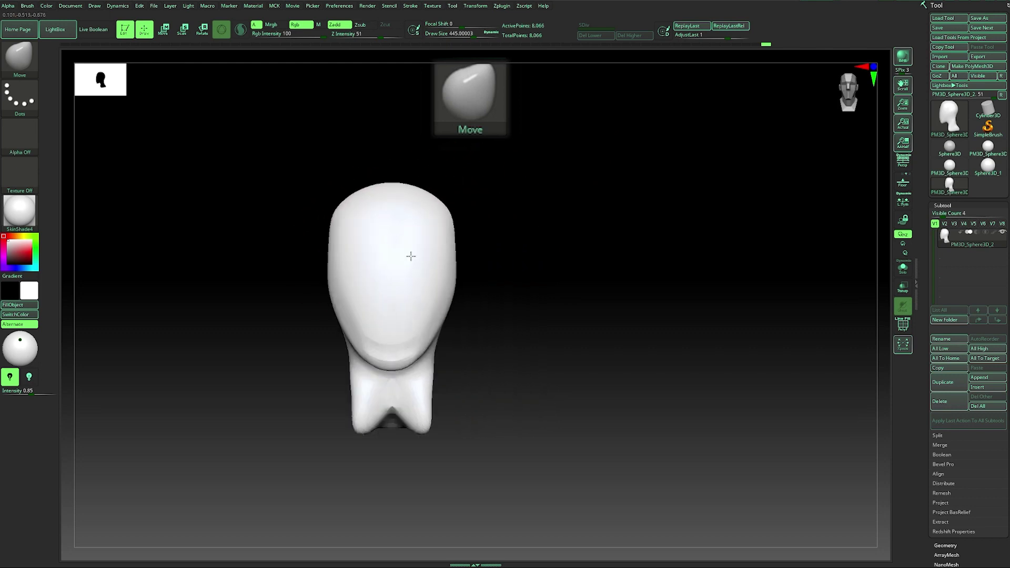
{"action": "key", "text": "s"}
{"action": "left_click_drag", "start_coordinate": [482, 212], "coordinate": [473, 211]}
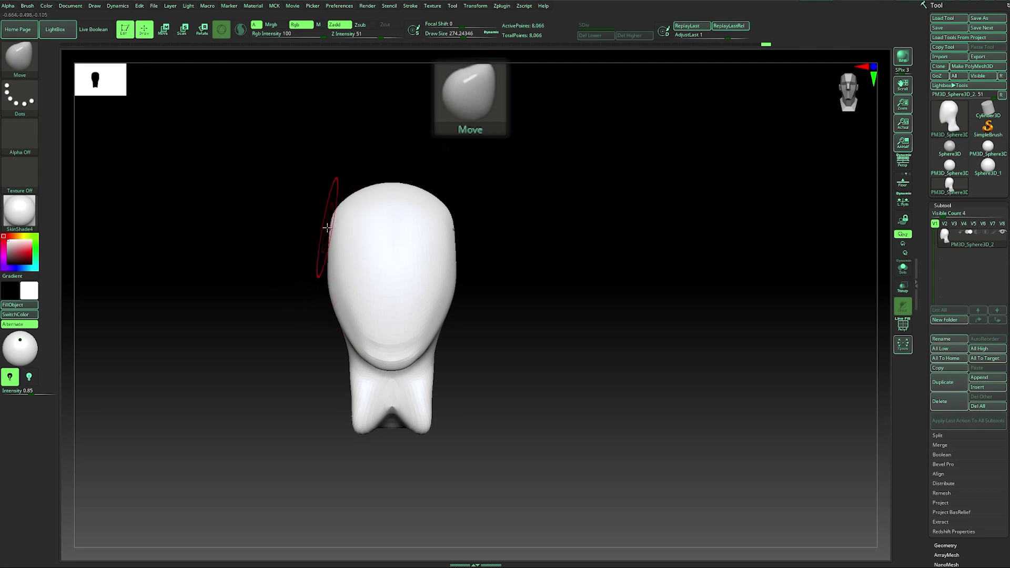
{"action": "mouse_move", "coordinate": [507, 204]}
{"action": "left_mouse_down"}
{"action": "mouse_move", "coordinate": [462, 209]}
{"action": "mouse_move", "coordinate": [514, 225]}
{"action": "mouse_move", "coordinate": [502, 225]}
{"action": "left_mouse_up"}
Turn off LazyMouse for the Standard brush and set its draw size to about 305.
{"action": "key", "text": "s"}
{"action": "key", "text": "b"}
{"action": "key", "text": "s"}
{"action": "key", "text": "t"}
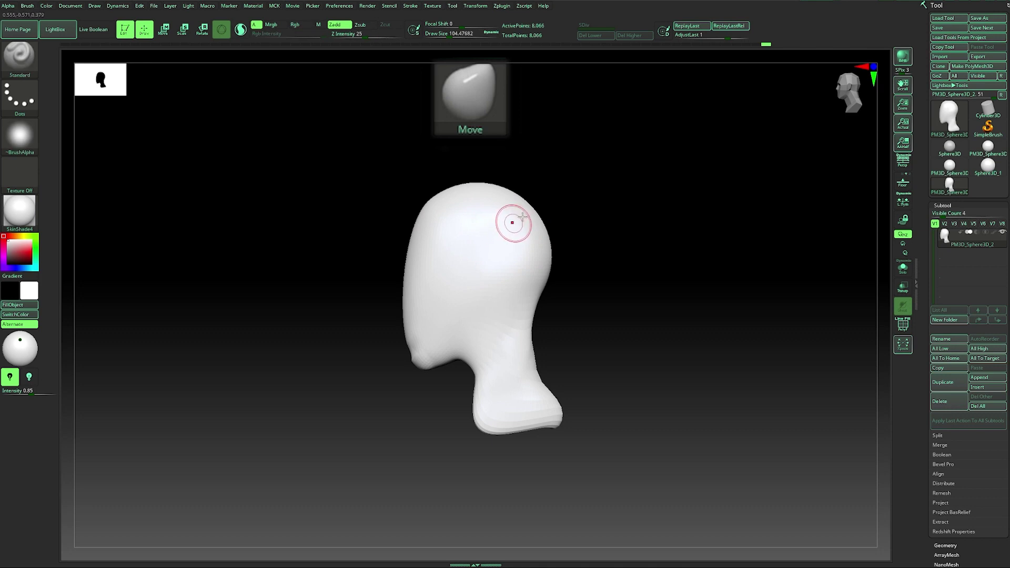
{"action": "left_click", "coordinate": [411, 6]}
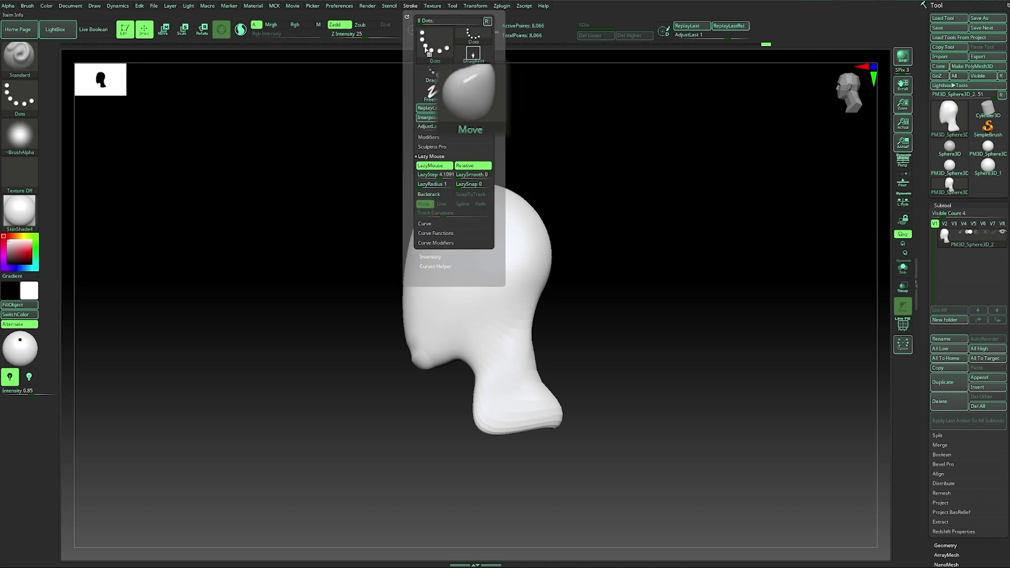
{"action": "left_click", "coordinate": [431, 166]}
{"action": "left_click_drag", "start_coordinate": [566, 220], "coordinate": [616, 219]}
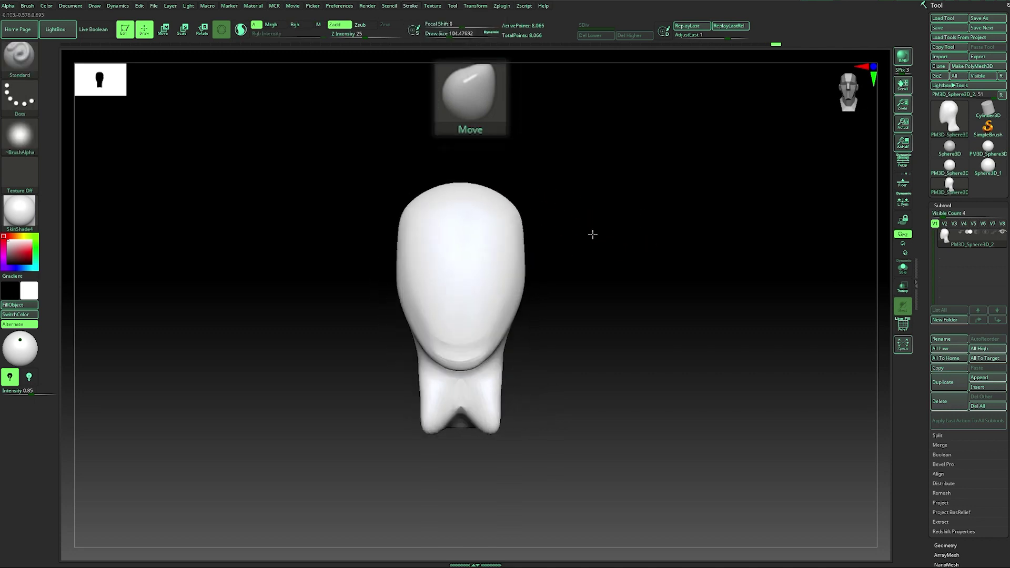
{"action": "key", "text": "s"}
{"action": "left_click_drag", "start_coordinate": [555, 277], "coordinate": [577, 255]}
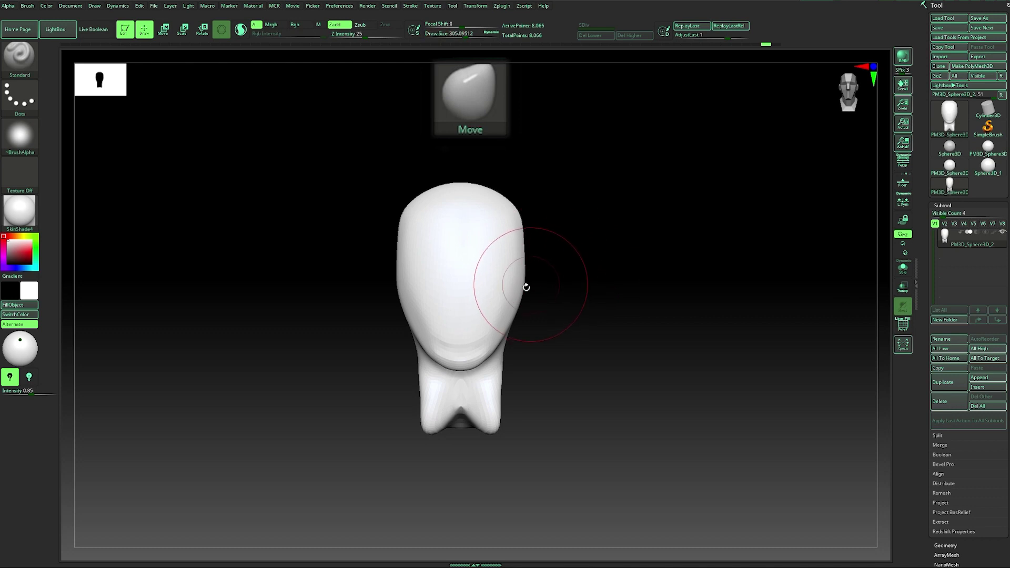
Narrow the sides of the face toward the jaw with the Move brush at a draw size of about 372, checking front and back.
{"action": "key", "text": "b"}
{"action": "key", "text": "m"}
{"action": "key", "text": "v"}
{"action": "key", "text": "s"}
{"action": "mouse_move", "coordinate": [532, 287]}
{"action": "left_mouse_down"}
{"action": "mouse_move", "coordinate": [537, 274]}
{"action": "mouse_move", "coordinate": [542, 284]}
{"action": "mouse_move", "coordinate": [519, 291]}
{"action": "left_mouse_up"}
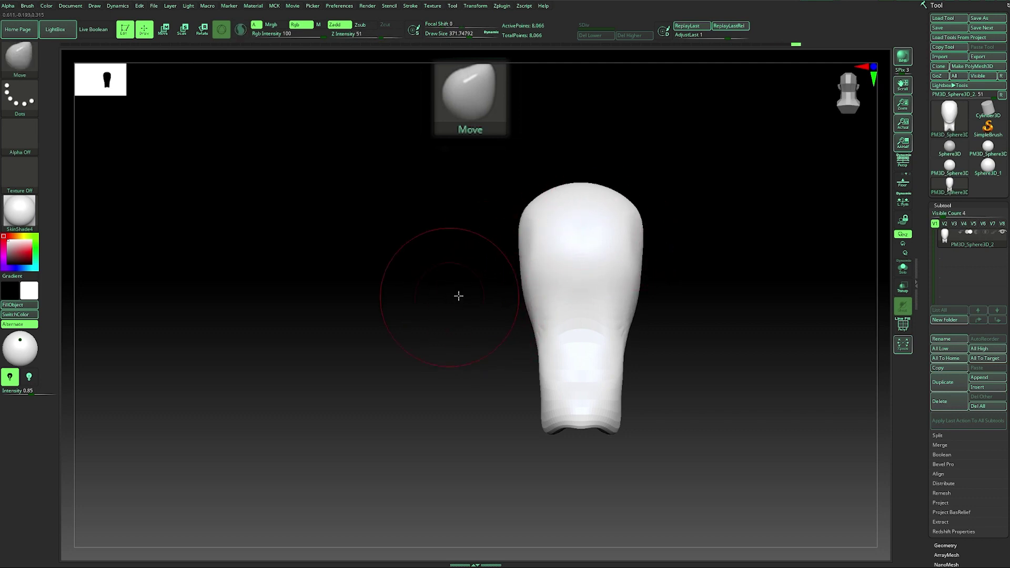
{"action": "left_click_drag", "start_coordinate": [457, 293], "coordinate": [531, 230]}
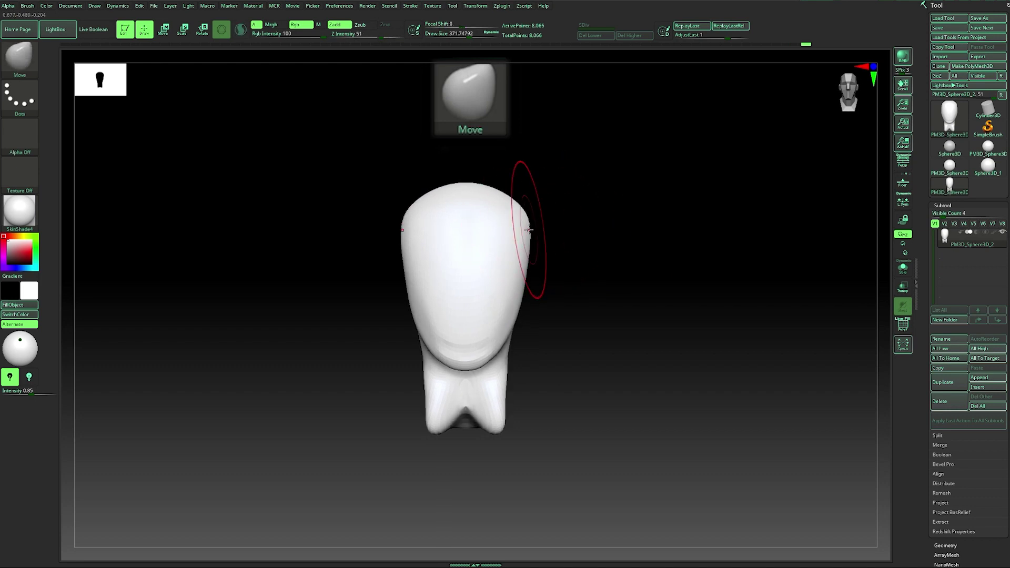
Refine the temple and cheek contours from the front with the Move brush at a draw size of about 257.
{"action": "key", "text": "s"}
{"action": "left_click_drag", "start_coordinate": [525, 287], "coordinate": [529, 286]}
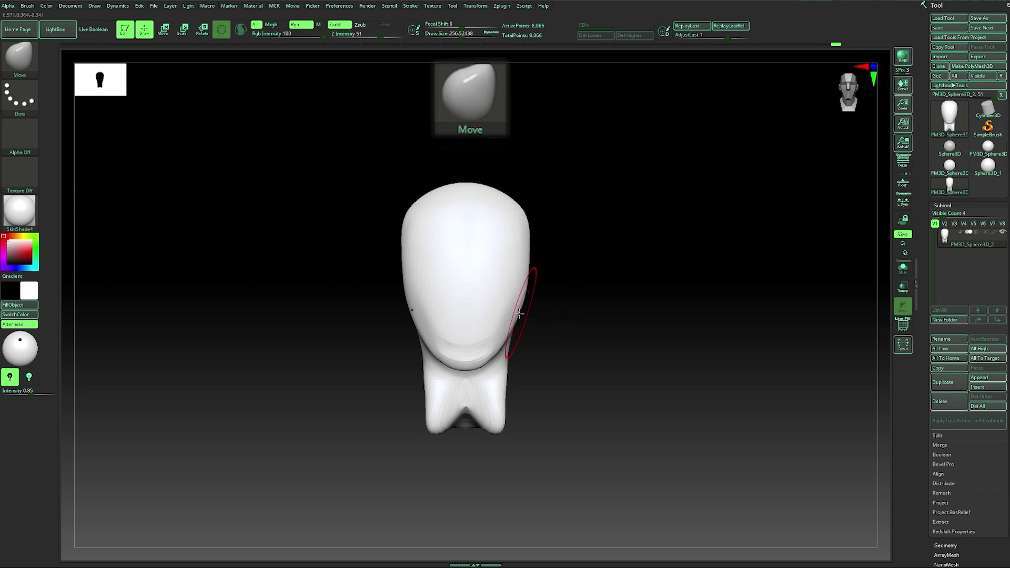
{"action": "left_click_drag", "start_coordinate": [557, 295], "coordinate": [530, 305]}
Adjust the forehead profile with the Move brush at draw sizes of about 338 and 379, undoing three strokes in between.
{"action": "key", "text": "s"}
{"action": "left_click_drag", "start_coordinate": [490, 185], "coordinate": [495, 183]}
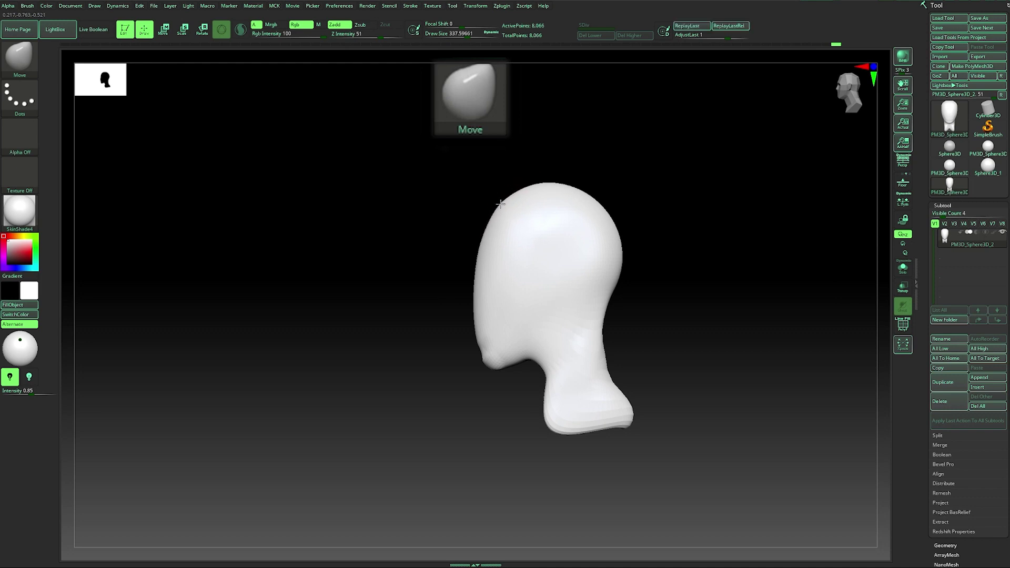
{"action": "key", "text": "s"}
{"action": "left_click_drag", "start_coordinate": [495, 197], "coordinate": [486, 197]}
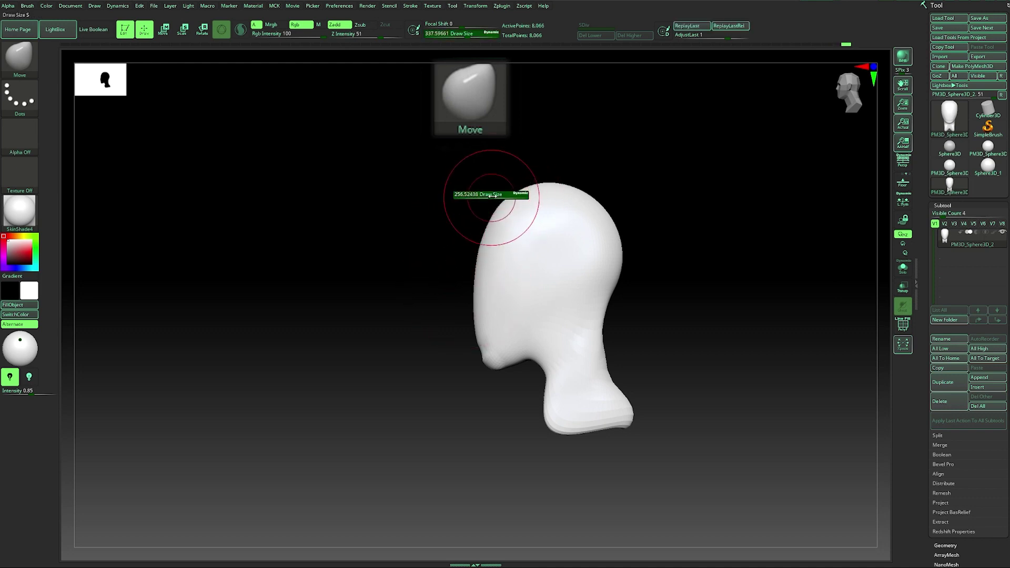
{"action": "key", "text": "ctrl+z"}
{"action": "key", "text": "ctrl+z"}
{"action": "key", "text": "ctrl+z"}
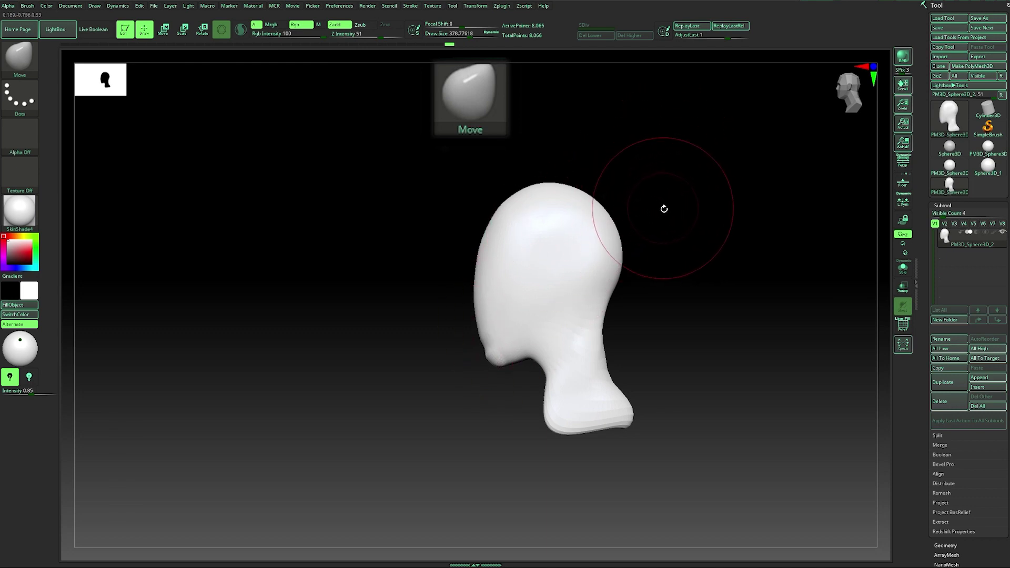
Append a cube as a new subtool and turn on transparency to see the head against it.
{"action": "left_click_drag", "start_coordinate": [663, 207], "coordinate": [630, 209]}
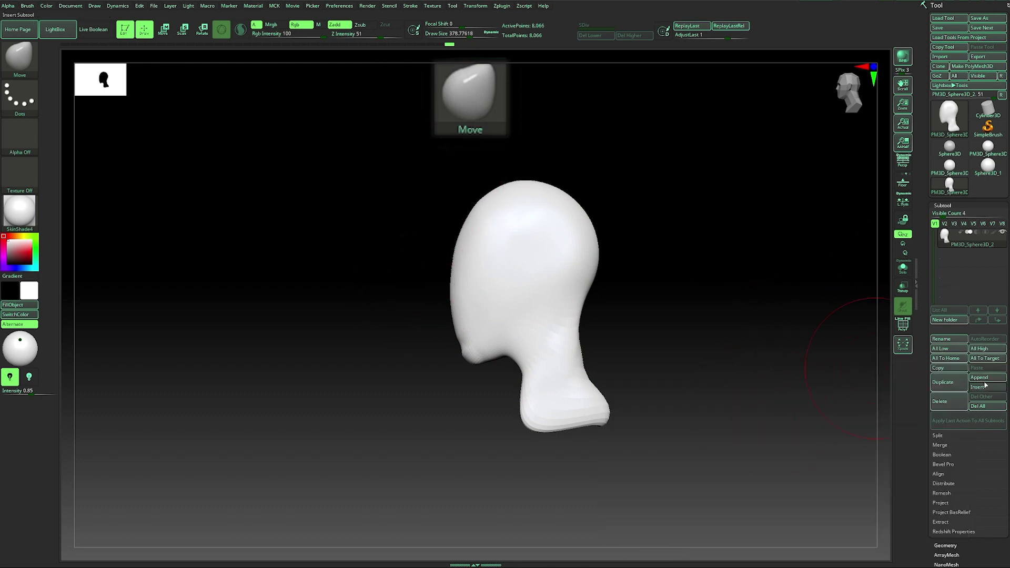
{"action": "left_click", "coordinate": [974, 380]}
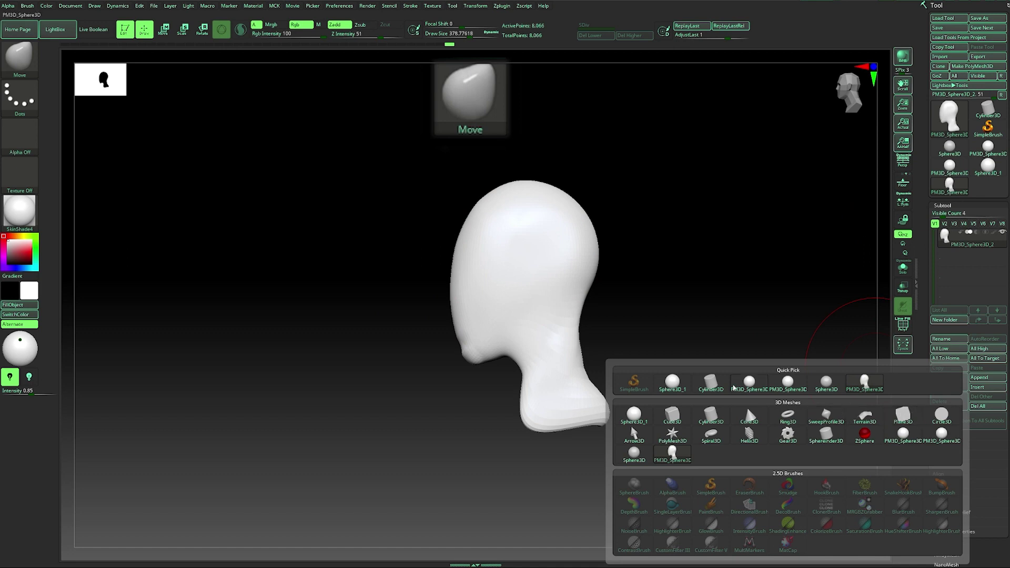
{"action": "left_click", "coordinate": [672, 416]}
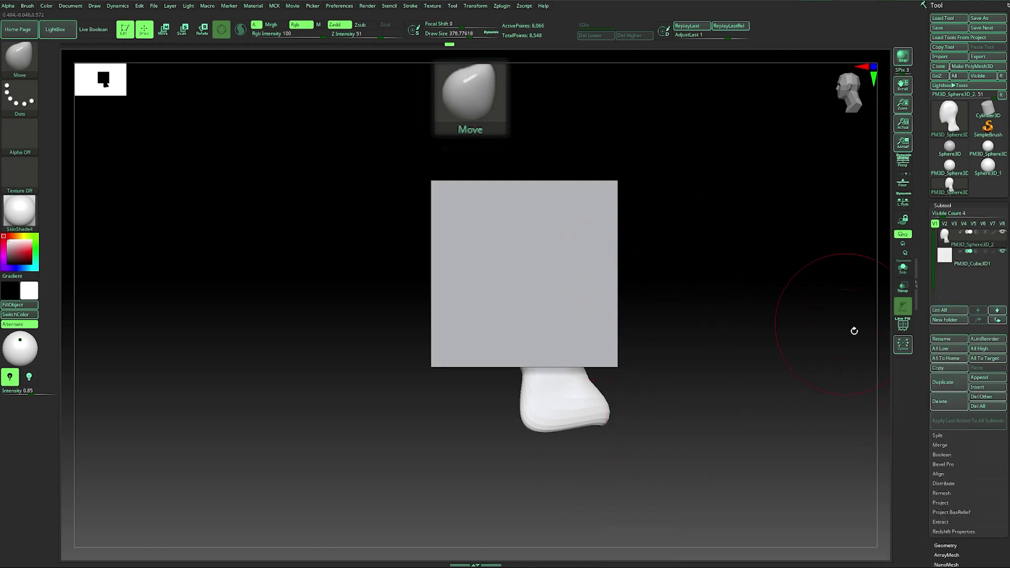
{"action": "left_click", "coordinate": [904, 286]}
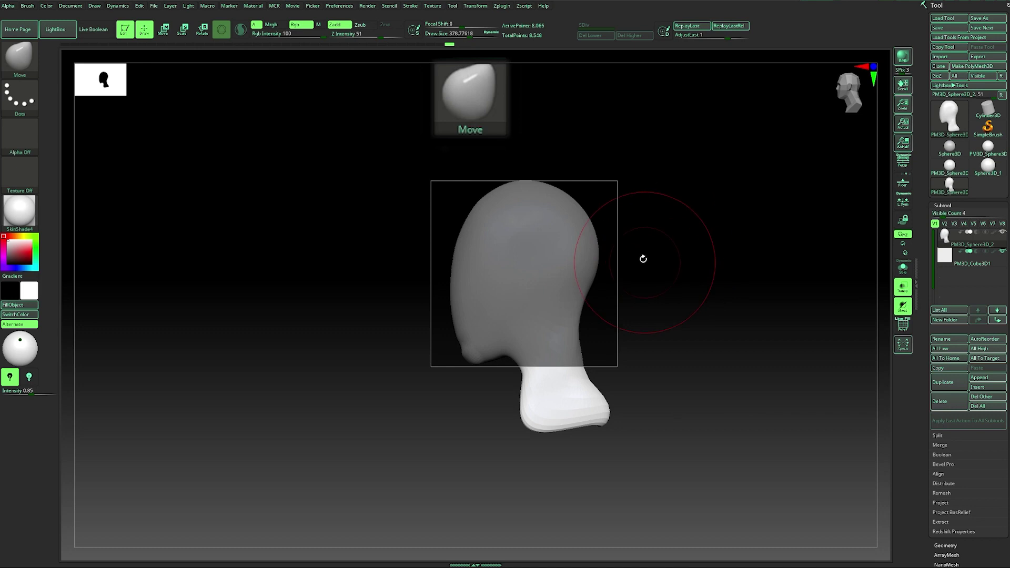
Reposition the cube subtool so its front and upper edges line up with the face and crown in side view.
{"action": "left_click", "coordinate": [950, 263]}
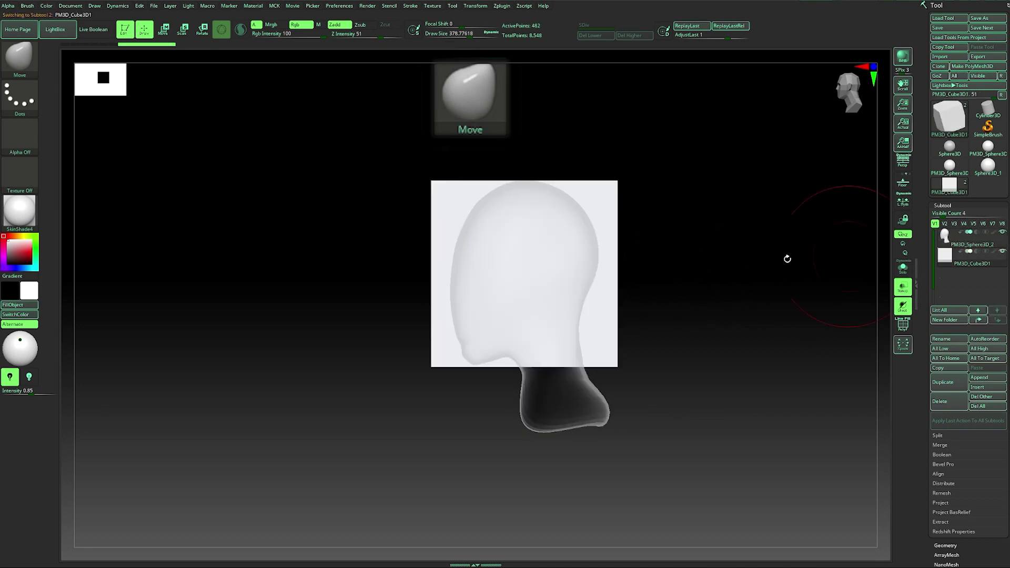
{"action": "key", "text": "w"}
{"action": "left_click_drag", "start_coordinate": [479, 275], "coordinate": [495, 277]}
{"action": "key", "text": "q"}
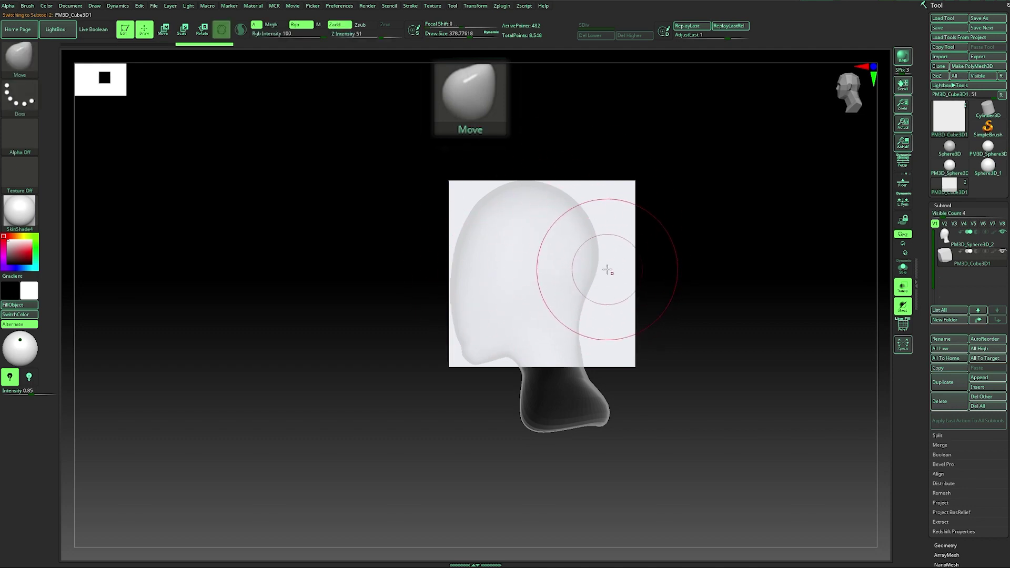
{"action": "key", "text": "w"}
{"action": "left_click_drag", "start_coordinate": [547, 229], "coordinate": [547, 228]}
{"action": "key", "text": "q"}
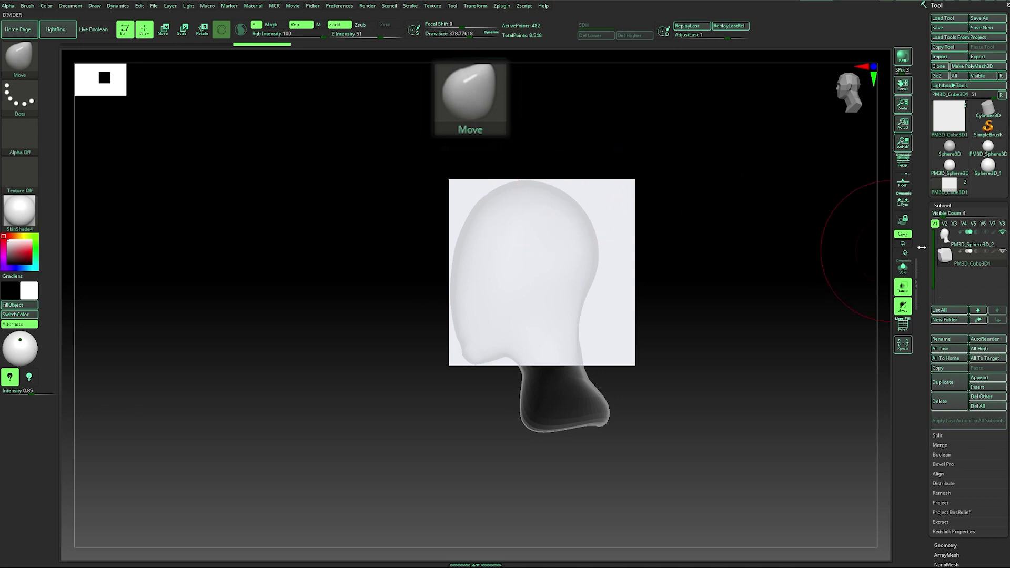
Pull the back of the skull and neck outward toward the cube's edge with the Move brush at draw sizes of about 415 and 251.
{"action": "left_click", "coordinate": [945, 236]}
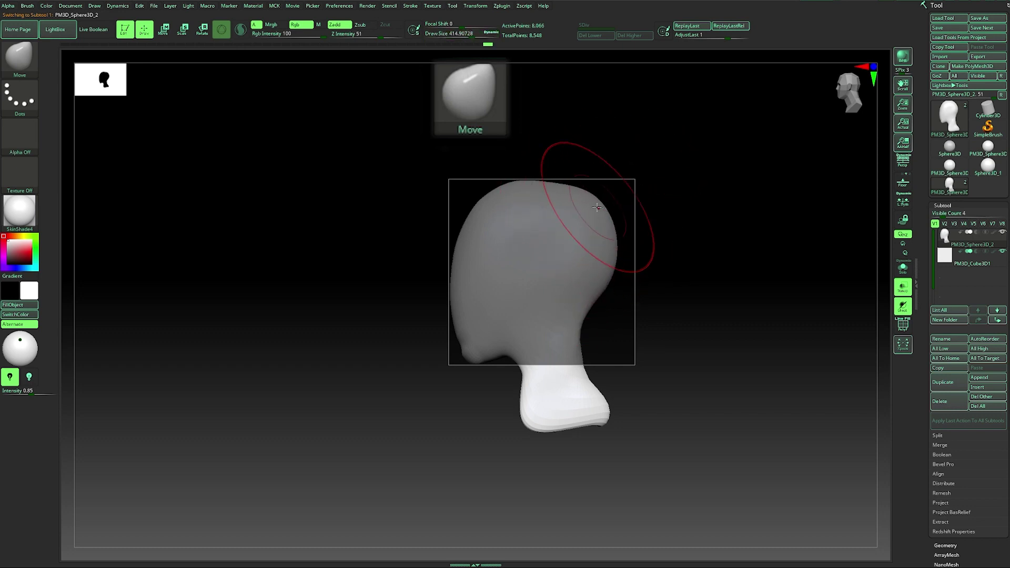
{"action": "left_click_drag", "start_coordinate": [585, 308], "coordinate": [588, 338]}
{"action": "key", "text": "s"}
{"action": "left_click", "coordinate": [565, 190]}
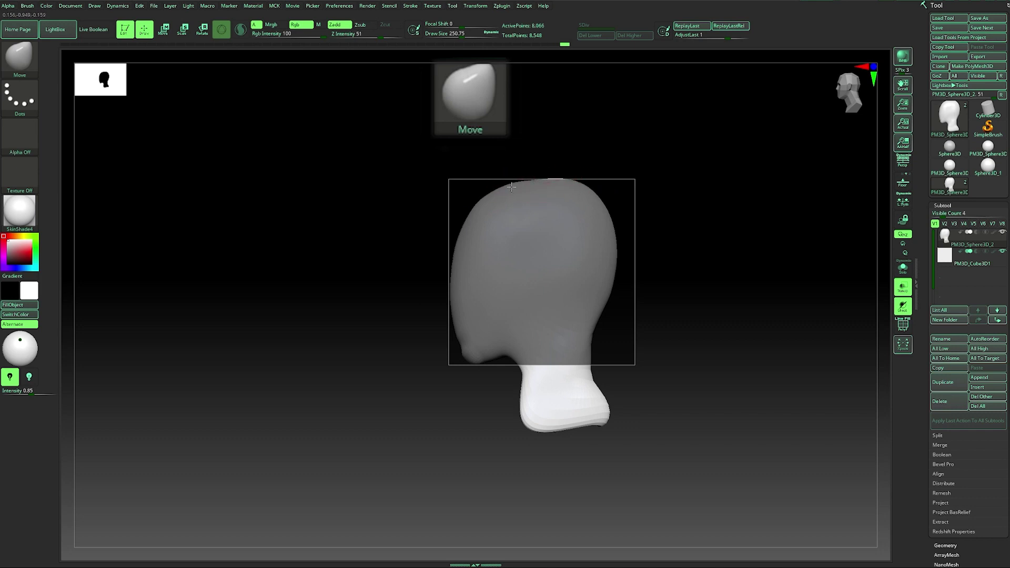
Refine the forehead slope and round out the back of the skull with the Move brush at a draw size of about 351.
{"action": "key", "text": "s"}
{"action": "left_click_drag", "start_coordinate": [488, 200], "coordinate": [482, 198]}
{"action": "key", "text": "s"}
{"action": "left_click_drag", "start_coordinate": [518, 245], "coordinate": [604, 250]}
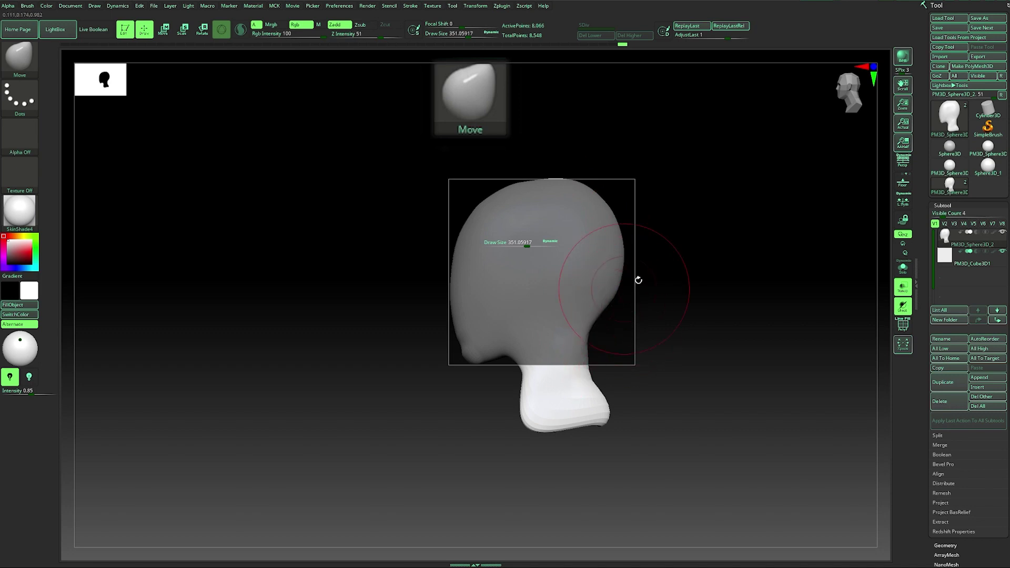
Permanently delete the reference cube subtool so only the head remains.
{"action": "left_click", "coordinate": [940, 402]}
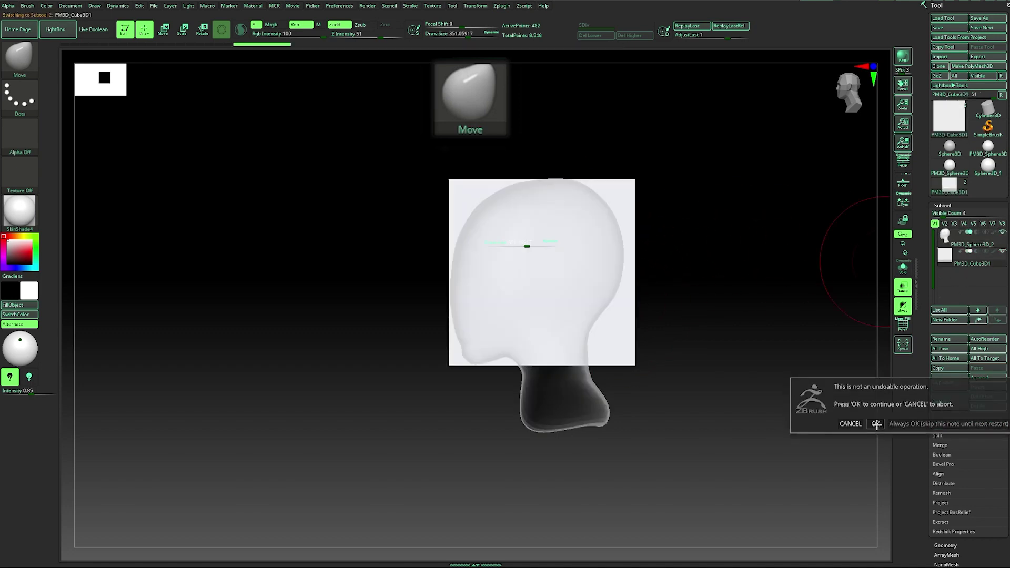
{"action": "left_click", "coordinate": [875, 424]}
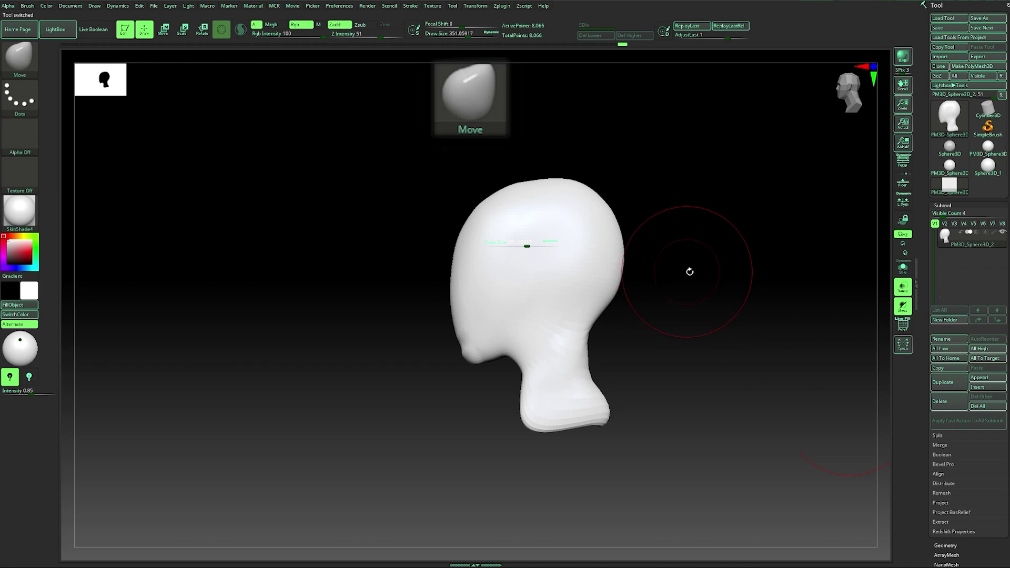
Smooth the head and neck surfaces with the Smooth brush, reducing the draw size to about 217.
{"action": "key", "text": "shift"}
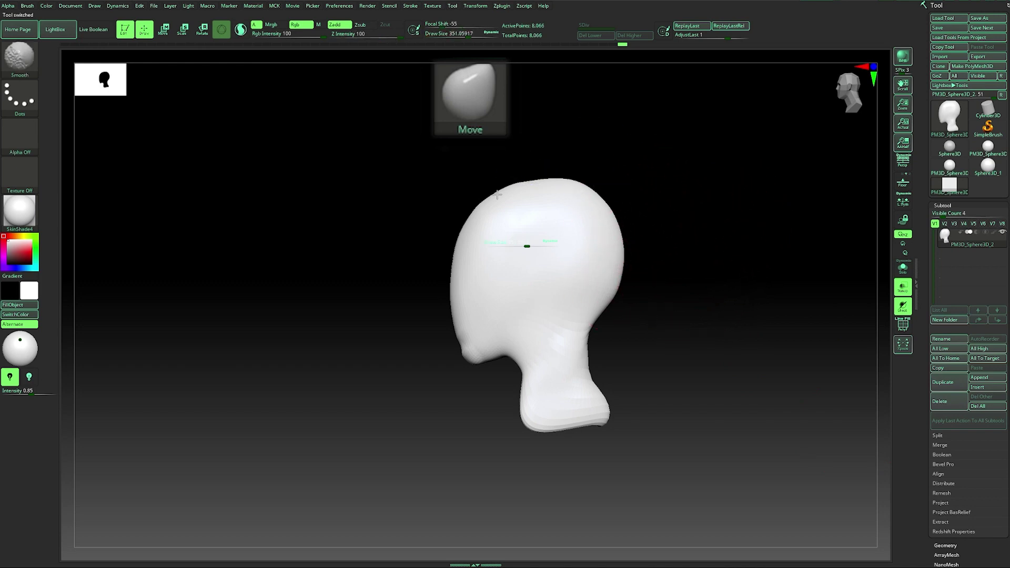
{"action": "key", "text": "shift"}
{"action": "mouse_move", "coordinate": [627, 171]}
{"action": "left_mouse_down"}
{"action": "mouse_move", "coordinate": [659, 199]}
{"action": "mouse_move", "coordinate": [642, 226]}
{"action": "mouse_move", "coordinate": [674, 235]}
{"action": "left_mouse_up"}
{"action": "key", "text": "s"}
{"action": "mouse_move", "coordinate": [518, 393]}
{"action": "left_mouse_down"}
{"action": "mouse_move", "coordinate": [485, 425]}
{"action": "mouse_move", "coordinate": [510, 421]}
{"action": "mouse_move", "coordinate": [488, 418]}
{"action": "mouse_move", "coordinate": [488, 431]}
{"action": "left_mouse_up"}
{"action": "mouse_move", "coordinate": [599, 353]}
{"action": "left_mouse_down"}
{"action": "mouse_move", "coordinate": [564, 356]}
{"action": "mouse_move", "coordinate": [589, 298]}
{"action": "left_mouse_up"}
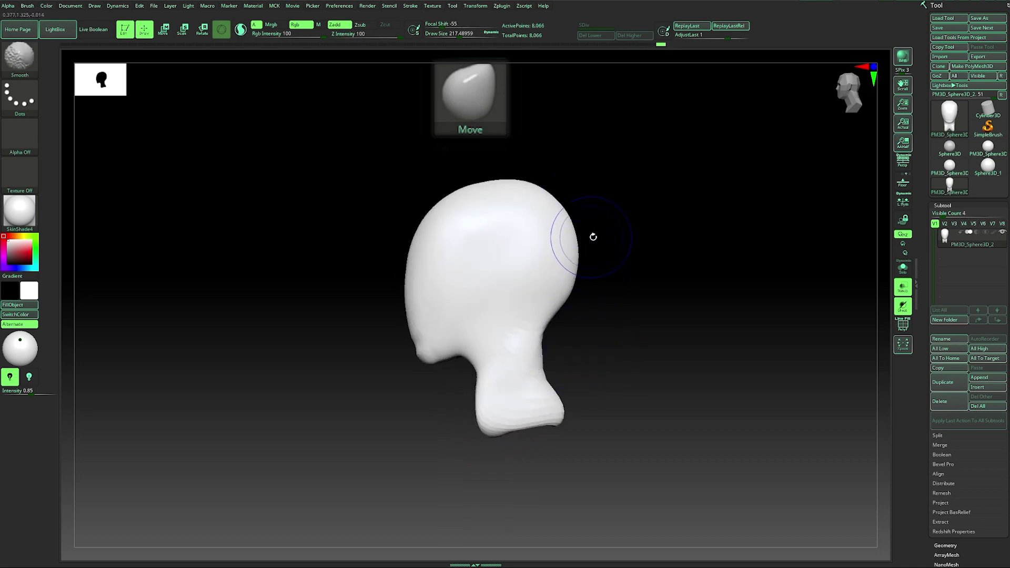
Lengthen the neck by pulling its base downward with the Move brush at a draw size of about 559.
{"action": "key", "text": "s"}
{"action": "left_click_drag", "start_coordinate": [602, 221], "coordinate": [622, 221]}
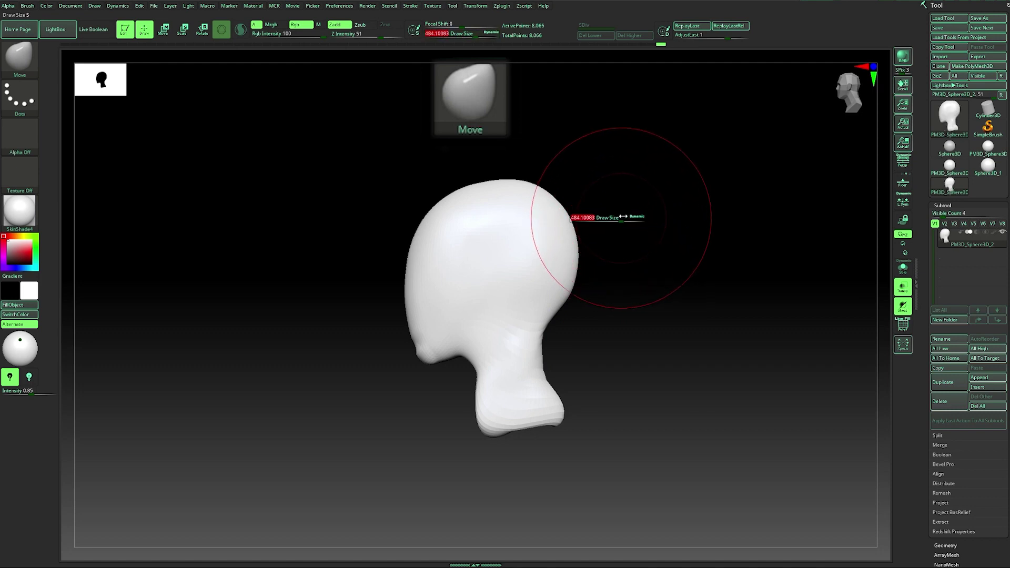
{"action": "key", "text": "s"}
{"action": "left_click_drag", "start_coordinate": [607, 282], "coordinate": [599, 282]}
{"action": "key", "text": "s"}
{"action": "mouse_move", "coordinate": [529, 398]}
{"action": "left_mouse_down"}
{"action": "mouse_move", "coordinate": [542, 398]}
{"action": "mouse_move", "coordinate": [522, 423]}
{"action": "left_mouse_up"}
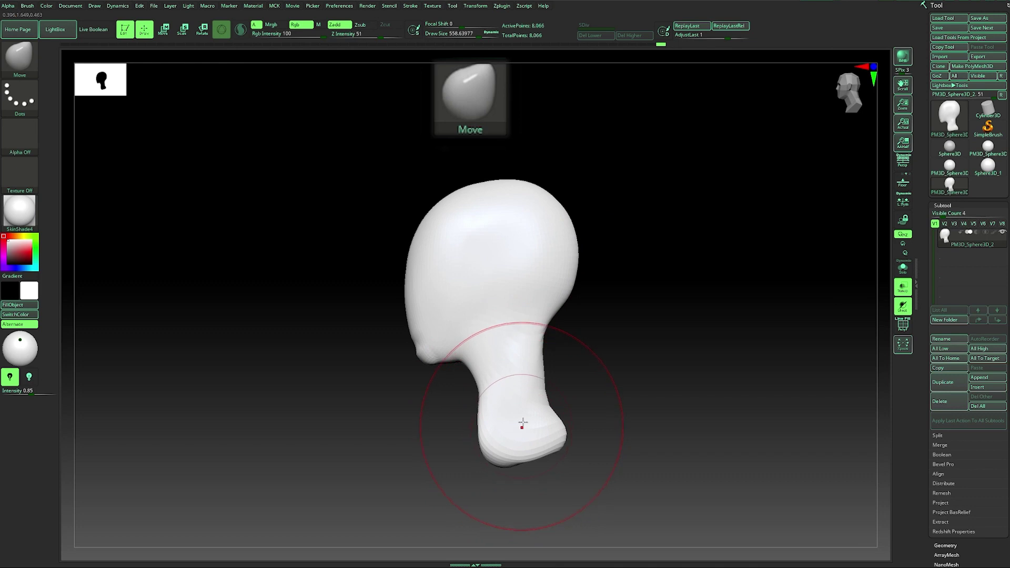
Reshape the curve of the nape with the Move brush at draw sizes of about 508 and 274.
{"action": "key", "text": "s"}
{"action": "left_click_drag", "start_coordinate": [544, 350], "coordinate": [540, 350]}
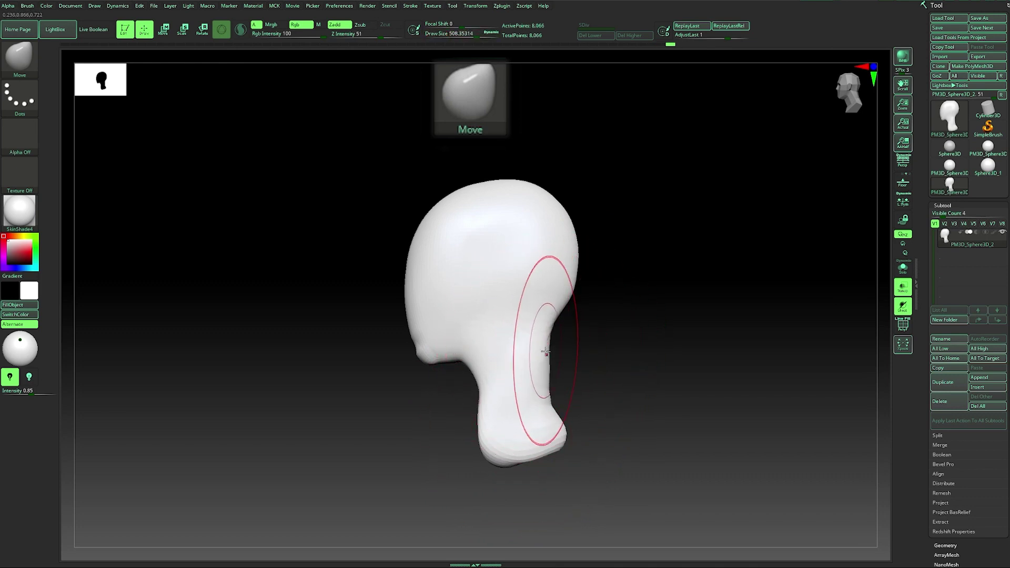
{"action": "key", "text": "bracketleft"}
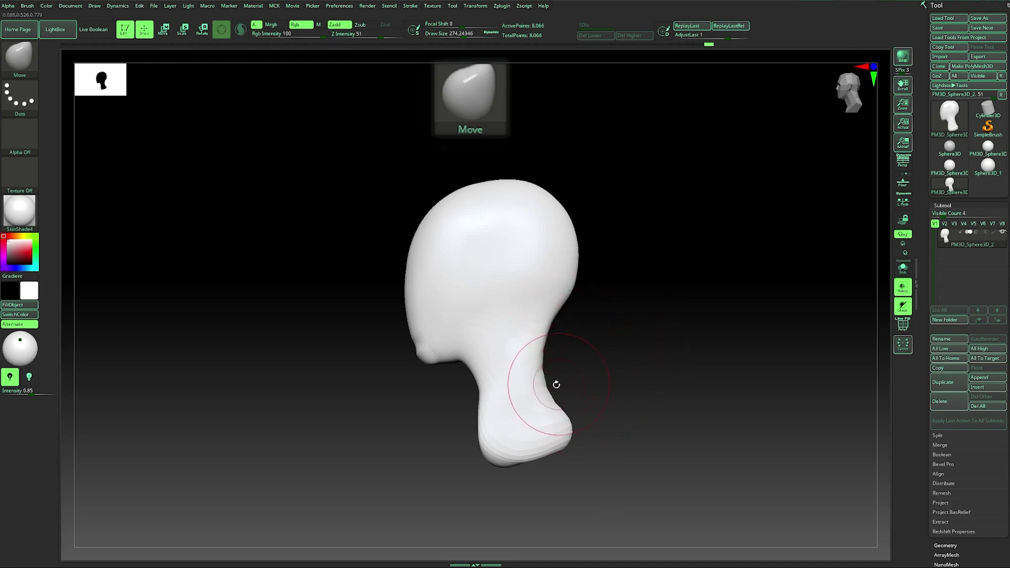
Pull the base of the neck outward and down on both sides with the Move brush to form rough shoulders.
{"action": "left_click_drag", "start_coordinate": [592, 353], "coordinate": [625, 291], "text": "alt"}
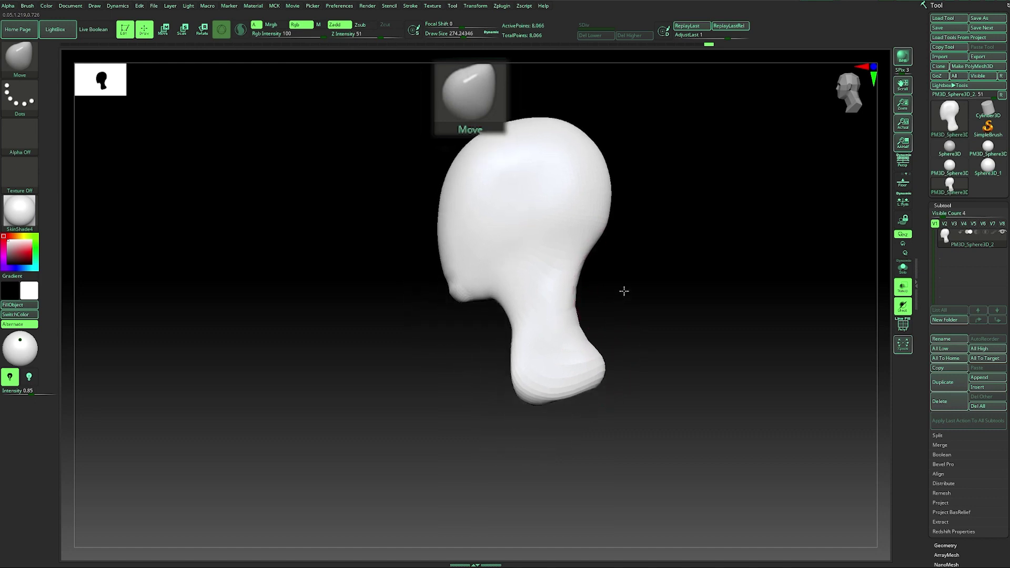
{"action": "mouse_move", "coordinate": [480, 406]}
{"action": "left_mouse_down"}
{"action": "mouse_move", "coordinate": [584, 388]}
{"action": "mouse_move", "coordinate": [715, 388]}
{"action": "mouse_move", "coordinate": [692, 354]}
{"action": "mouse_move", "coordinate": [727, 343]}
{"action": "mouse_move", "coordinate": [532, 399]}
{"action": "mouse_move", "coordinate": [475, 436]}
{"action": "left_mouse_up"}
{"action": "left_click_drag", "start_coordinate": [579, 401], "coordinate": [526, 421]}
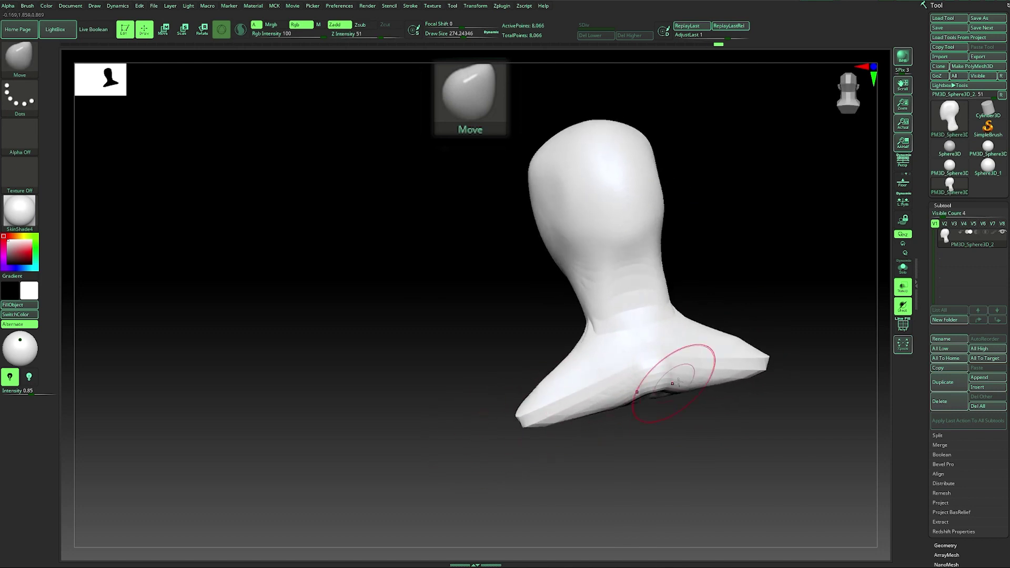
{"action": "mouse_move", "coordinate": [571, 472]}
{"action": "left_mouse_down"}
{"action": "mouse_move", "coordinate": [668, 419]}
{"action": "mouse_move", "coordinate": [634, 430]}
{"action": "left_mouse_up"}
{"action": "mouse_move", "coordinate": [677, 333]}
{"action": "left_mouse_down"}
{"action": "mouse_move", "coordinate": [686, 346]}
{"action": "mouse_move", "coordinate": [757, 323]}
{"action": "mouse_move", "coordinate": [721, 337]}
{"action": "left_mouse_up"}
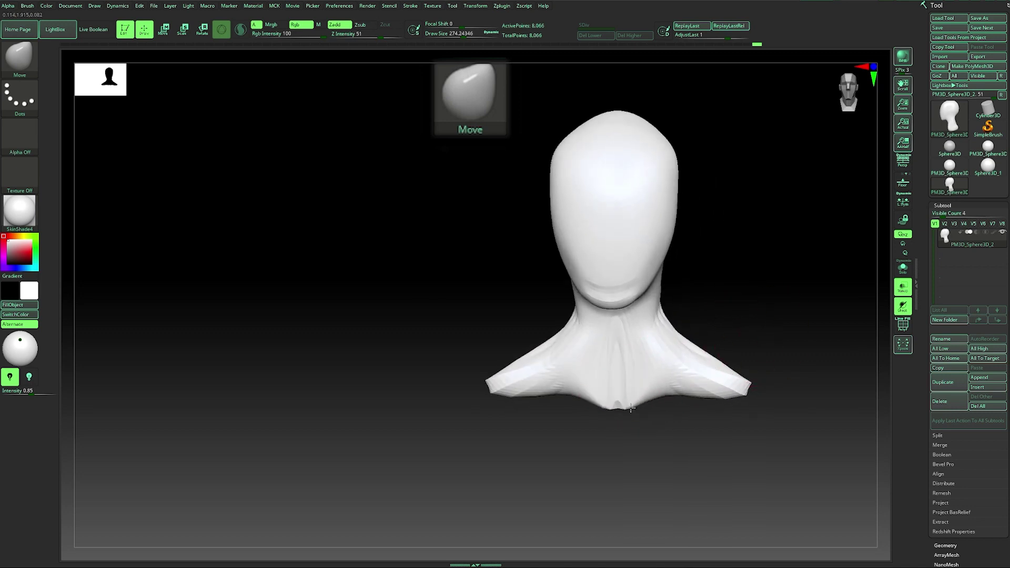
Adjust the shoulders and front of the neck base, checking the stretched mesh with the wireframe display.
{"action": "mouse_move", "coordinate": [681, 407]}
{"action": "left_mouse_down"}
{"action": "mouse_move", "coordinate": [702, 407]}
{"action": "mouse_move", "coordinate": [715, 389]}
{"action": "left_mouse_up"}
{"action": "mouse_move", "coordinate": [736, 350]}
{"action": "left_mouse_down"}
{"action": "mouse_move", "coordinate": [758, 315]}
{"action": "mouse_move", "coordinate": [737, 318]}
{"action": "mouse_move", "coordinate": [704, 369]}
{"action": "left_mouse_up"}
{"action": "key", "text": "shift+f"}
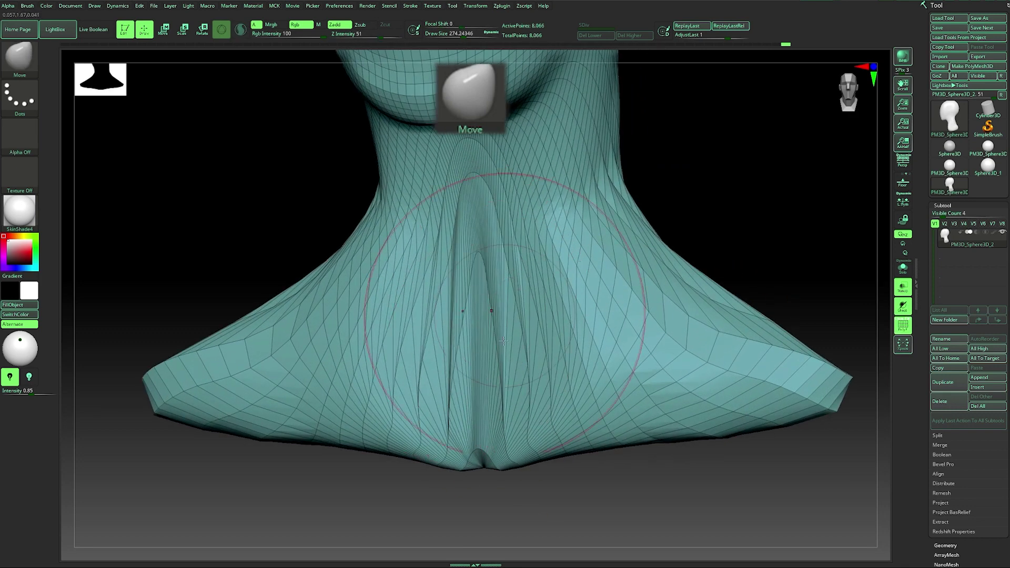
{"action": "key", "text": "shift+f"}
{"action": "left_click_drag", "start_coordinate": [761, 250], "coordinate": [614, 203], "text": "alt"}
{"action": "mouse_move", "coordinate": [737, 257]}
{"action": "left_mouse_down", "text": "alt"}
{"action": "mouse_move", "coordinate": [681, 260]}
{"action": "mouse_move", "coordinate": [771, 229]}
{"action": "mouse_move", "coordinate": [650, 269]}
{"action": "mouse_move", "coordinate": [672, 264]}
{"action": "mouse_move", "coordinate": [669, 255]}
{"action": "left_mouse_up", "text": "alt"}
Adjust the rear of the crown in side view with the Move brush at a draw size of about 415.
{"action": "key", "text": "s"}
{"action": "key", "text": "s"}
{"action": "left_click_drag", "start_coordinate": [562, 153], "coordinate": [555, 154]}
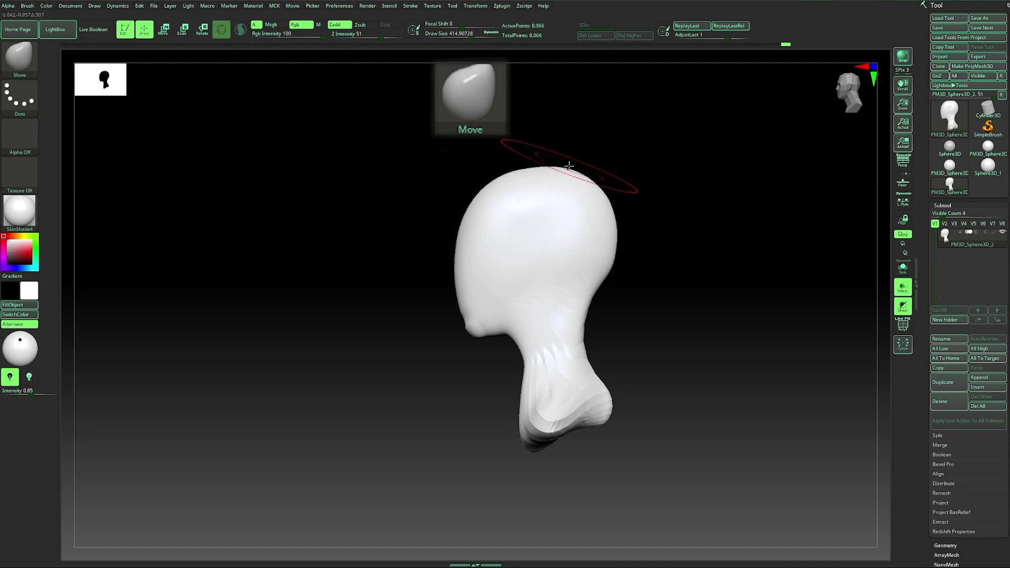
{"action": "mouse_move", "coordinate": [648, 163]}
{"action": "left_mouse_down", "text": "shift"}
{"action": "mouse_move", "coordinate": [672, 162]}
{"action": "mouse_move", "coordinate": [627, 174]}
{"action": "mouse_move", "coordinate": [646, 193]}
{"action": "mouse_move", "coordinate": [654, 178]}
{"action": "left_mouse_up", "text": "shift"}
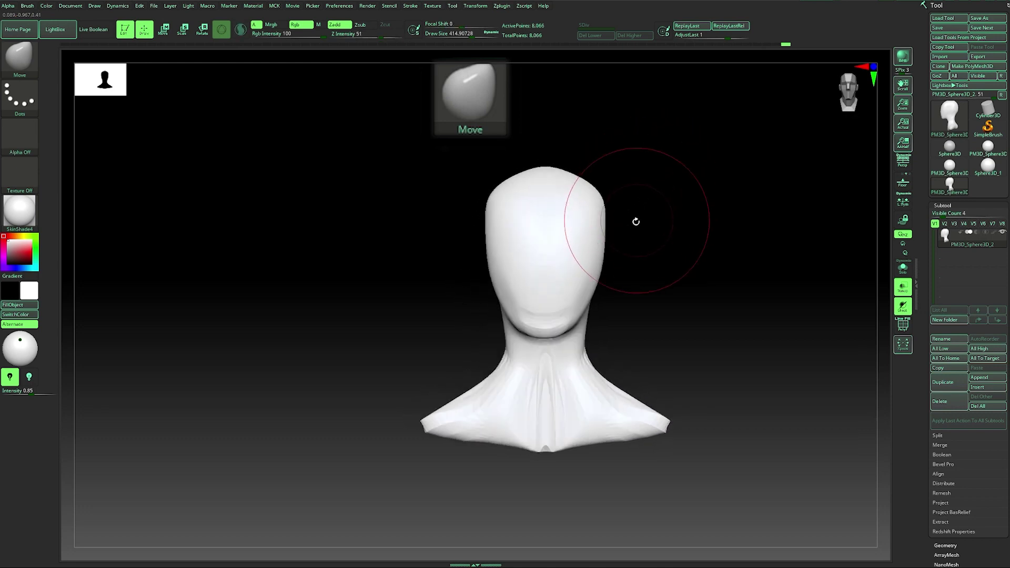
Widen the back of the skull and narrow the forehead from above with the Move brush at a draw size of about 567.
{"action": "left_click_drag", "start_coordinate": [688, 169], "coordinate": [631, 260]}
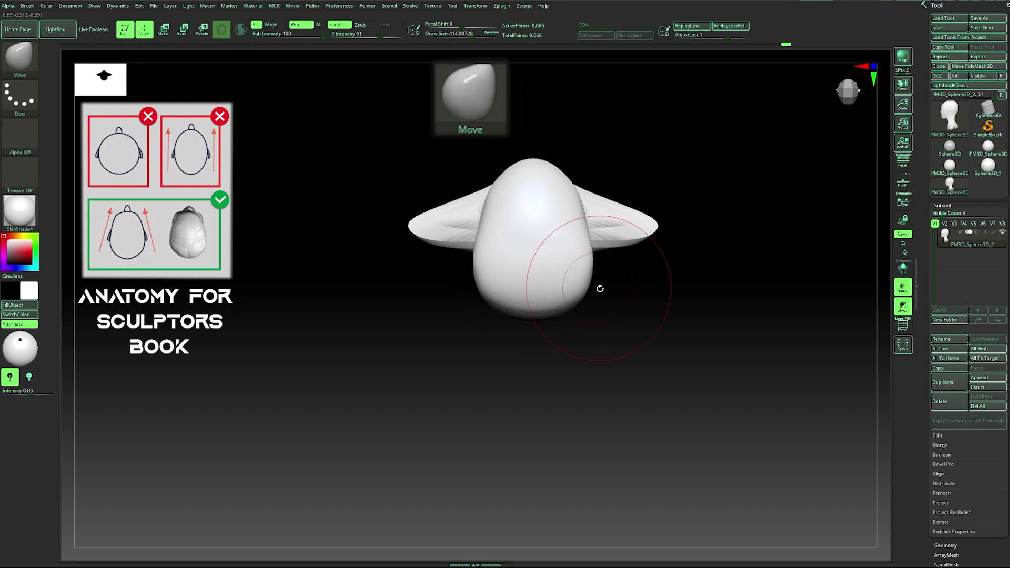
{"action": "key", "text": "s"}
{"action": "left_click_drag", "start_coordinate": [571, 284], "coordinate": [581, 285]}
{"action": "left_click_drag", "start_coordinate": [567, 181], "coordinate": [585, 179]}
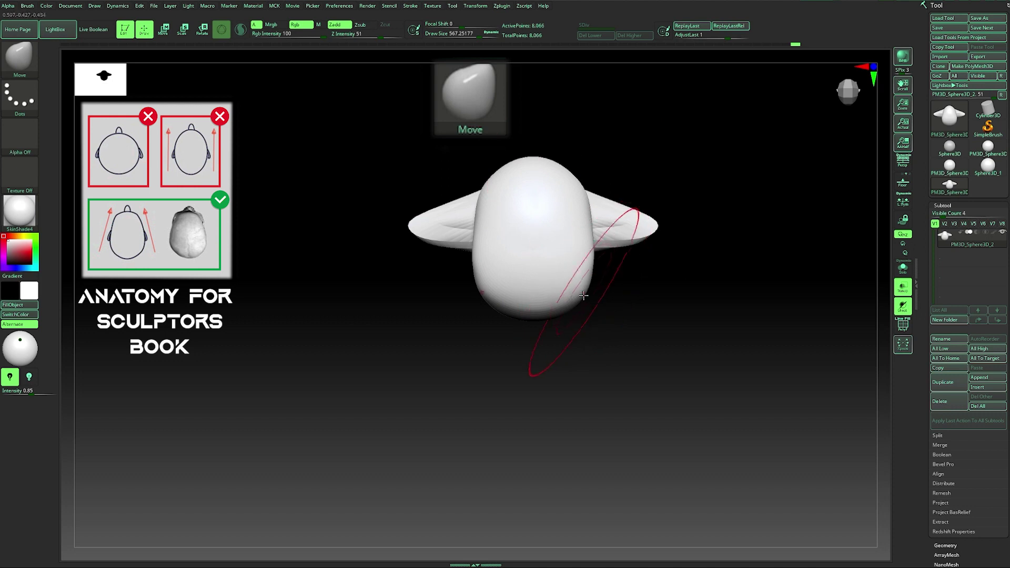
{"action": "left_click_drag", "start_coordinate": [581, 296], "coordinate": [574, 300]}
{"action": "left_click_drag", "start_coordinate": [578, 302], "coordinate": [569, 305]}
{"action": "left_click_drag", "start_coordinate": [581, 185], "coordinate": [584, 183]}
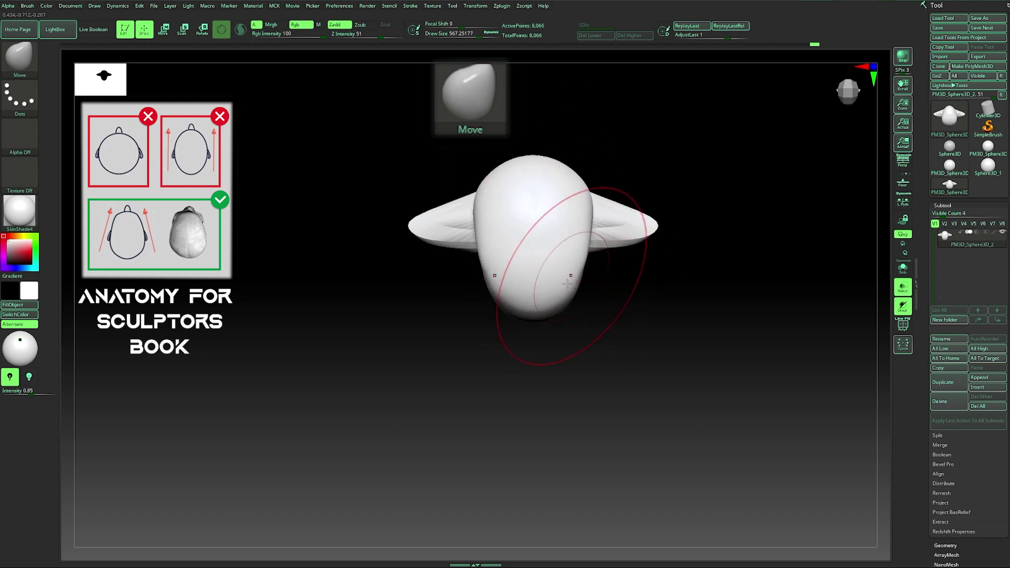
Refine the forehead's curve from above with the Move brush at a draw size of about 268.
{"action": "key", "text": "s"}
{"action": "left_click_drag", "start_coordinate": [534, 316], "coordinate": [525, 303]}
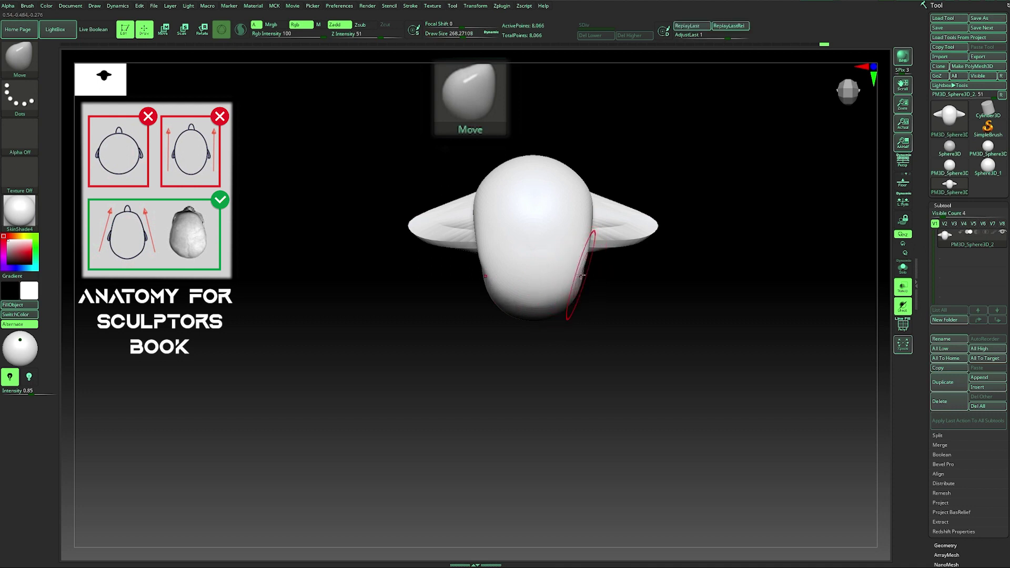
{"action": "key", "text": "shift"}
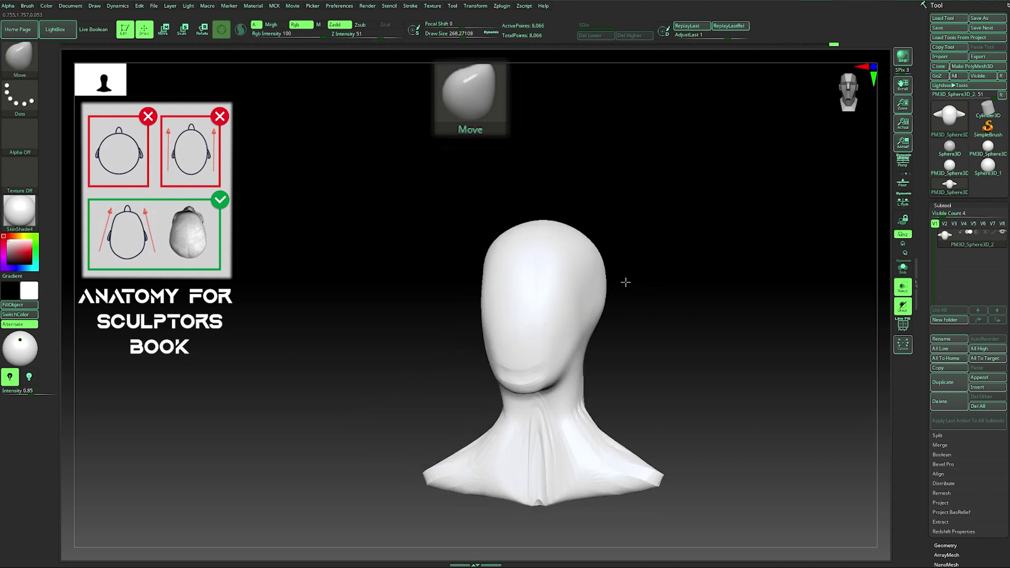
Flatten the temple and side of the face with the TrimDynamic brush at a draw size of about 268, smoothing the result.
{"action": "left_click_drag", "start_coordinate": [626, 282], "coordinate": [591, 285]}
{"action": "mouse_move", "coordinate": [490, 363]}
{"action": "left_mouse_down"}
{"action": "mouse_move", "coordinate": [537, 375]}
{"action": "mouse_move", "coordinate": [502, 378]}
{"action": "mouse_move", "coordinate": [626, 253]}
{"action": "mouse_move", "coordinate": [620, 267]}
{"action": "mouse_move", "coordinate": [548, 295]}
{"action": "left_mouse_up"}
{"action": "key", "text": "b"}
{"action": "key", "text": "t"}
{"action": "key", "text": "d"}
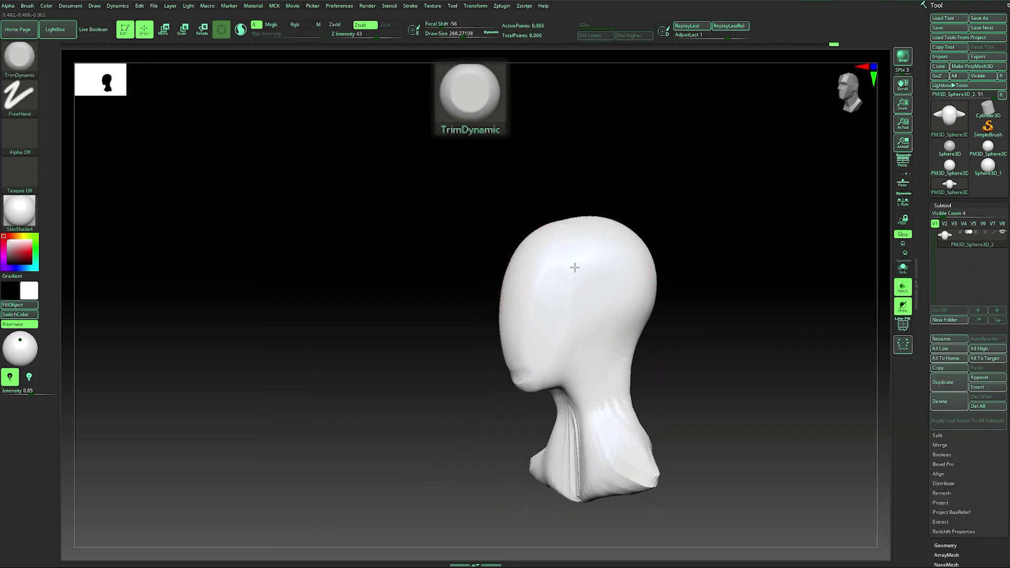
{"action": "key", "text": "shift"}
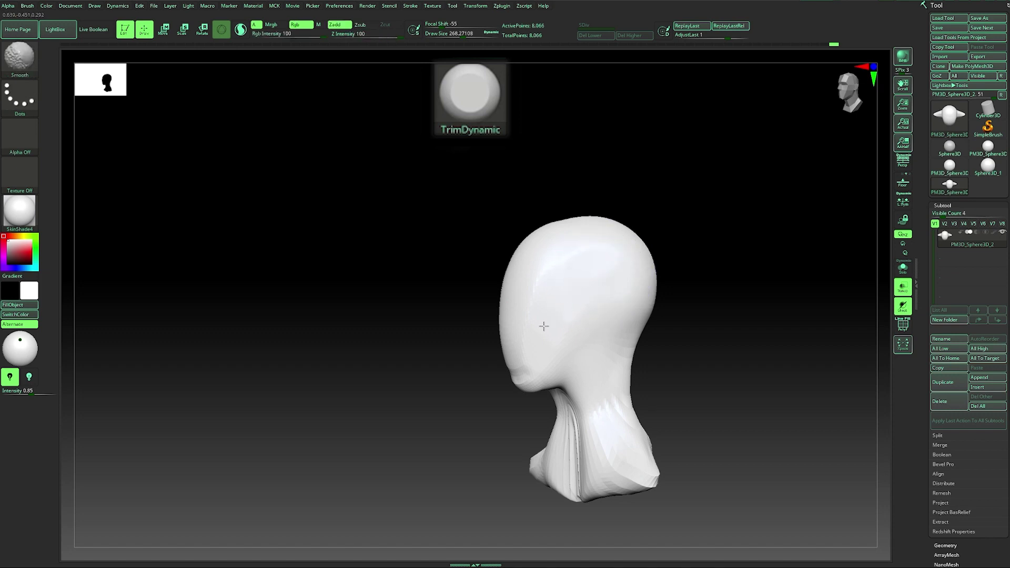
{"action": "left_click_drag", "start_coordinate": [548, 332], "coordinate": [464, 402], "text": "shift"}
{"action": "key", "text": "shift"}
Refine the side planes of the face with the TrimDynamic brush at a draw size of about 182.
{"action": "mouse_move", "coordinate": [685, 270]}
{"action": "left_mouse_down", "text": "alt"}
{"action": "mouse_move", "coordinate": [639, 261]}
{"action": "mouse_move", "coordinate": [632, 287]}
{"action": "left_mouse_up", "text": "alt"}
{"action": "key", "text": "s"}
{"action": "left_click_drag", "start_coordinate": [632, 243], "coordinate": [534, 324]}
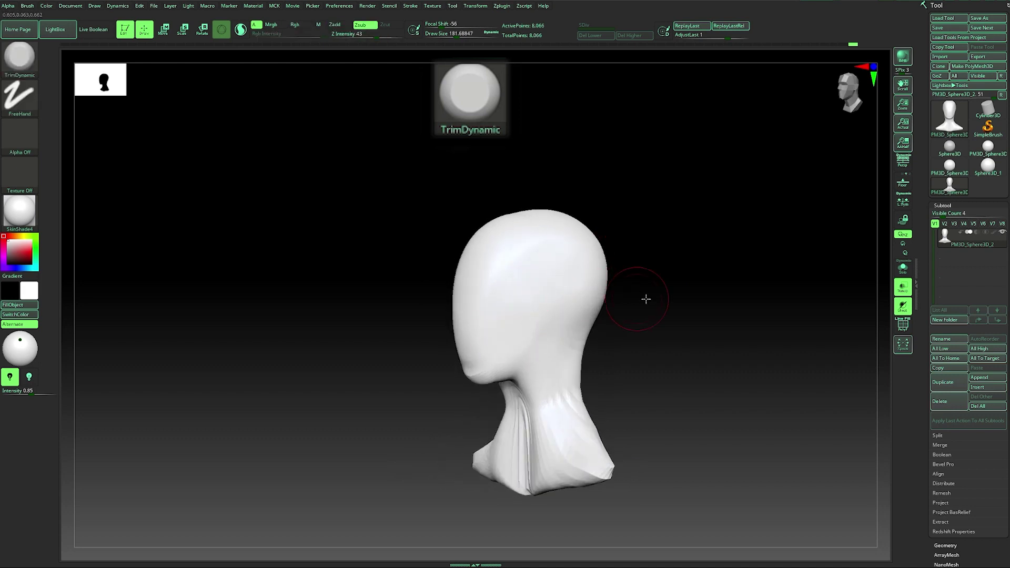
{"action": "left_click_drag", "start_coordinate": [645, 295], "coordinate": [676, 303], "text": "shift"}
Build up the jawline on the lower side of the face with the Standard brush at a draw size of about 77, redoing the first stroke.
{"action": "mouse_move", "coordinate": [571, 305]}
{"action": "left_mouse_down"}
{"action": "mouse_move", "coordinate": [593, 339]}
{"action": "mouse_move", "coordinate": [622, 314]}
{"action": "left_mouse_up"}
{"action": "key", "text": "b"}
{"action": "key", "text": "s"}
{"action": "key", "text": "t"}
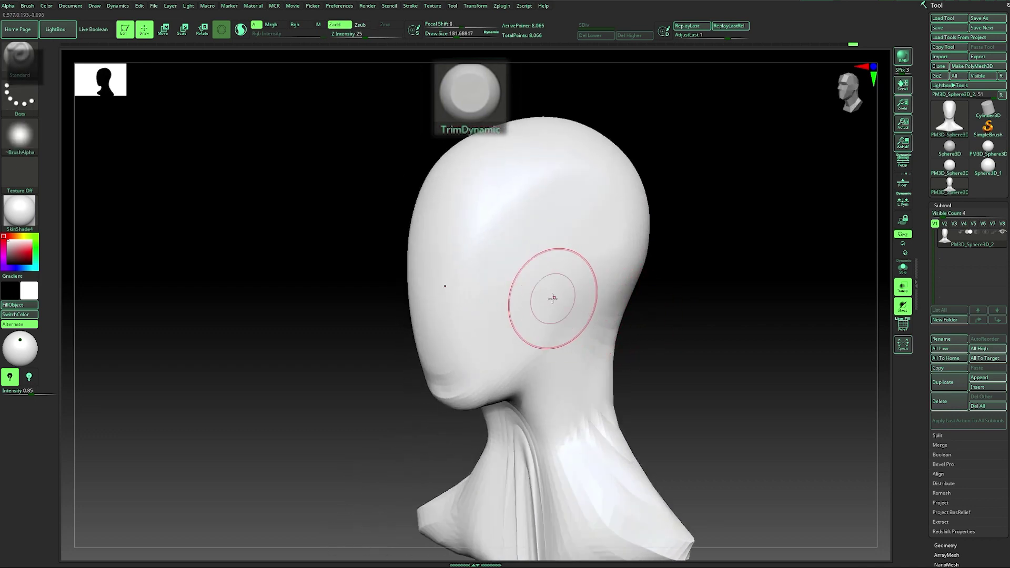
{"action": "key", "text": "s"}
{"action": "left_click_drag", "start_coordinate": [556, 296], "coordinate": [536, 302]}
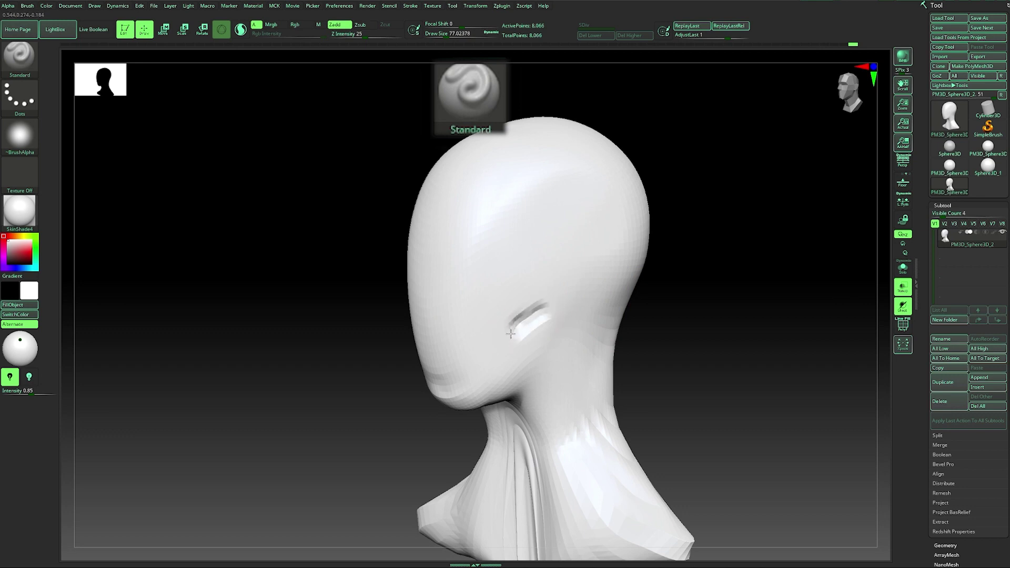
{"action": "key", "text": "ctrl+z"}
{"action": "left_click_drag", "start_coordinate": [543, 309], "coordinate": [504, 337]}
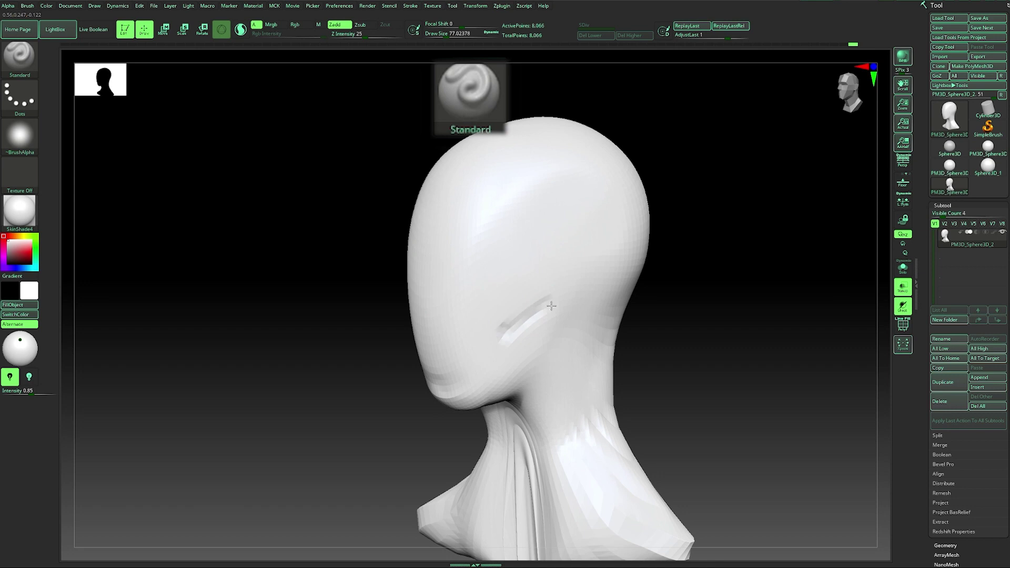
Smooth the raised jawline into the surrounding cheek and jaw surface.
{"action": "key", "text": "shift"}
{"action": "left_click_drag", "start_coordinate": [671, 303], "coordinate": [735, 289]}
{"action": "left_click_drag", "start_coordinate": [545, 320], "coordinate": [529, 345], "text": "shift"}
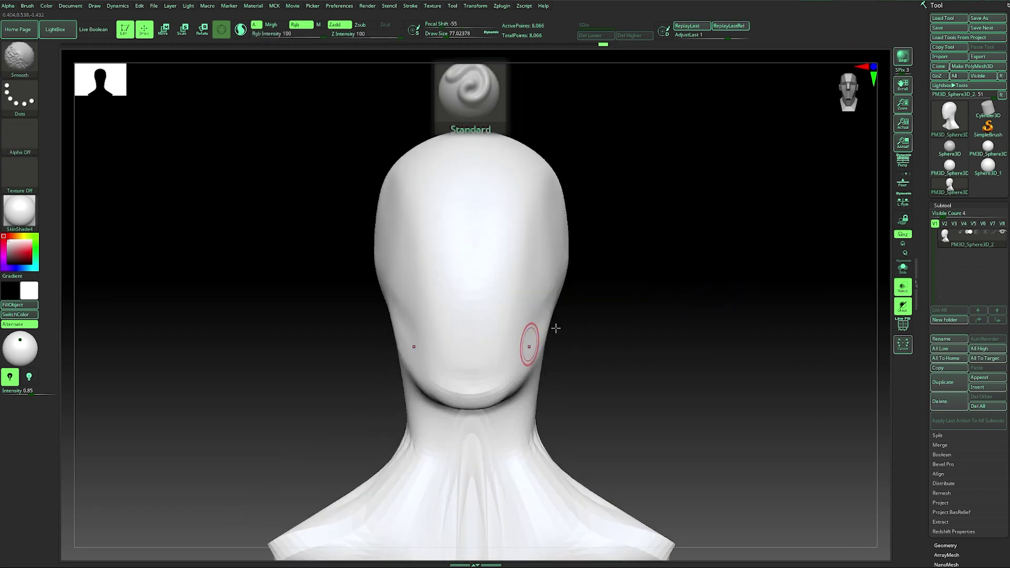
Lift the underside of the jaw near the throat with the Move brush at a draw size of about 228.
{"action": "mouse_move", "coordinate": [619, 312]}
{"action": "left_mouse_down", "text": "alt"}
{"action": "mouse_move", "coordinate": [577, 313]}
{"action": "mouse_move", "coordinate": [593, 327]}
{"action": "mouse_move", "coordinate": [607, 313]}
{"action": "left_mouse_up", "text": "alt"}
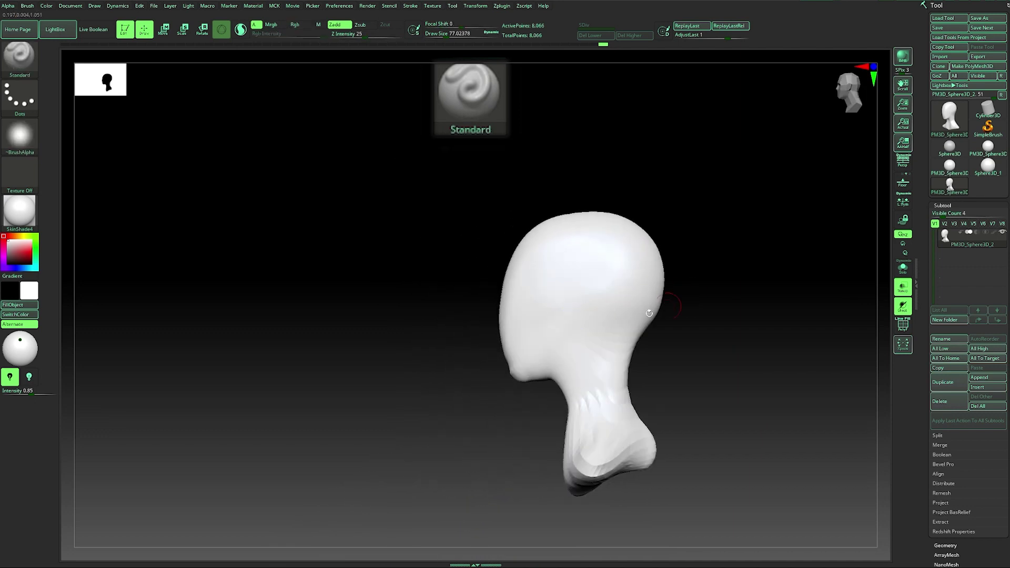
{"action": "key", "text": "s"}
{"action": "left_click_drag", "start_coordinate": [550, 384], "coordinate": [555, 383]}
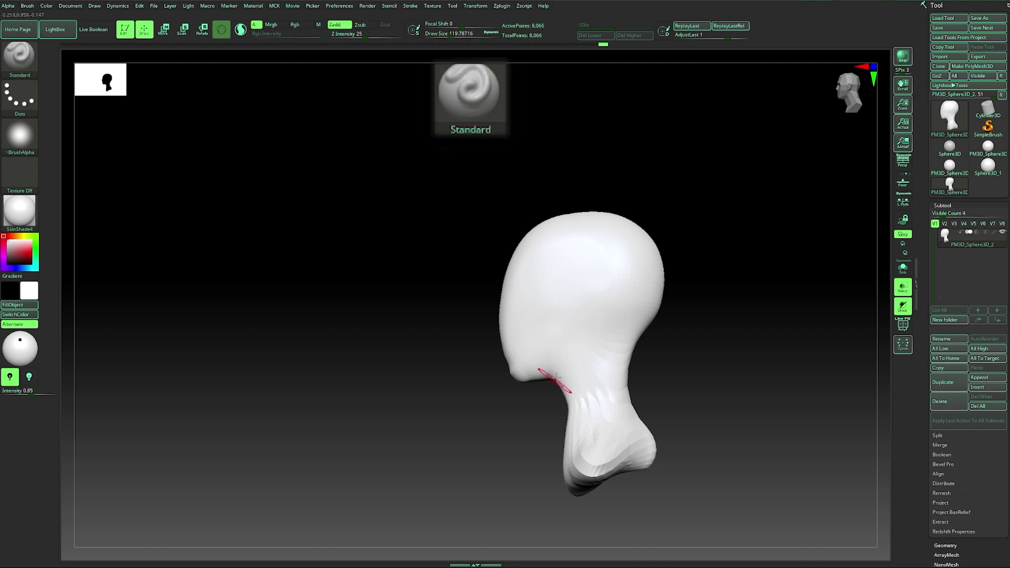
{"action": "key", "text": "b"}
{"action": "key", "text": "m"}
{"action": "key", "text": "v"}
{"action": "key", "text": "s"}
{"action": "left_click_drag", "start_coordinate": [555, 382], "coordinate": [558, 375]}
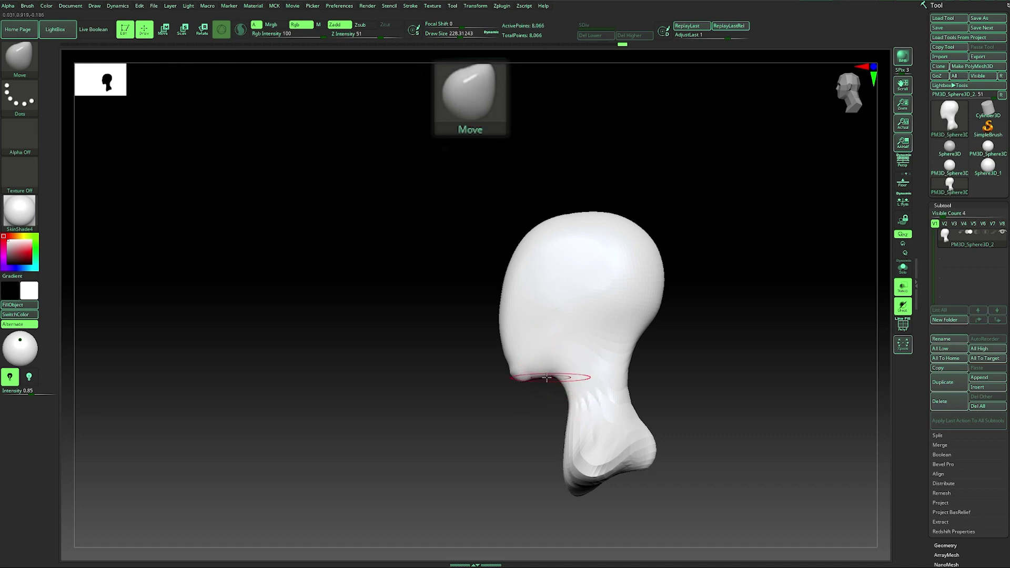
Define the chin and its underside with the Move brush at a draw size of about 101 and smooth the area.
{"action": "key", "text": "s"}
{"action": "left_click_drag", "start_coordinate": [533, 385], "coordinate": [503, 481]}
{"action": "left_click_drag", "start_coordinate": [505, 421], "coordinate": [518, 410]}
{"action": "key", "text": "shift"}
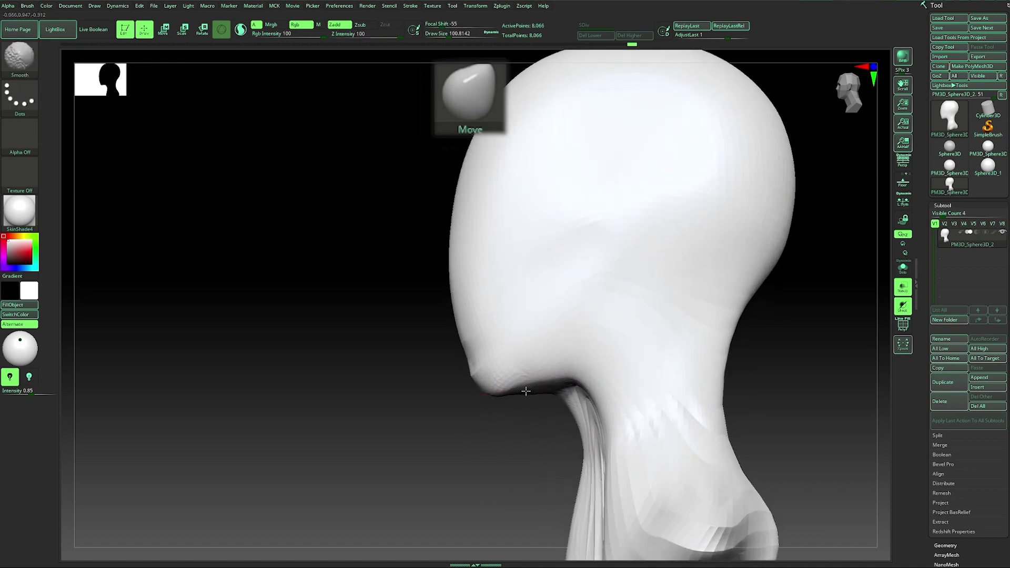
{"action": "mouse_move", "coordinate": [562, 385]}
{"action": "left_mouse_down", "text": "shift"}
{"action": "mouse_move", "coordinate": [584, 413]}
{"action": "mouse_move", "coordinate": [576, 397]}
{"action": "left_mouse_up", "text": "shift"}
Blend the underside of the jaw into the throat and neck, smoothing the transition.
{"action": "left_click_drag", "start_coordinate": [431, 442], "coordinate": [554, 429]}
{"action": "mouse_move", "coordinate": [668, 350]}
{"action": "left_mouse_down"}
{"action": "mouse_move", "coordinate": [591, 350]}
{"action": "mouse_move", "coordinate": [569, 393]}
{"action": "mouse_move", "coordinate": [586, 425]}
{"action": "left_mouse_up"}
{"action": "left_click_drag", "start_coordinate": [586, 425], "coordinate": [587, 427], "text": "shift"}
{"action": "left_click_drag", "start_coordinate": [694, 337], "coordinate": [668, 354]}
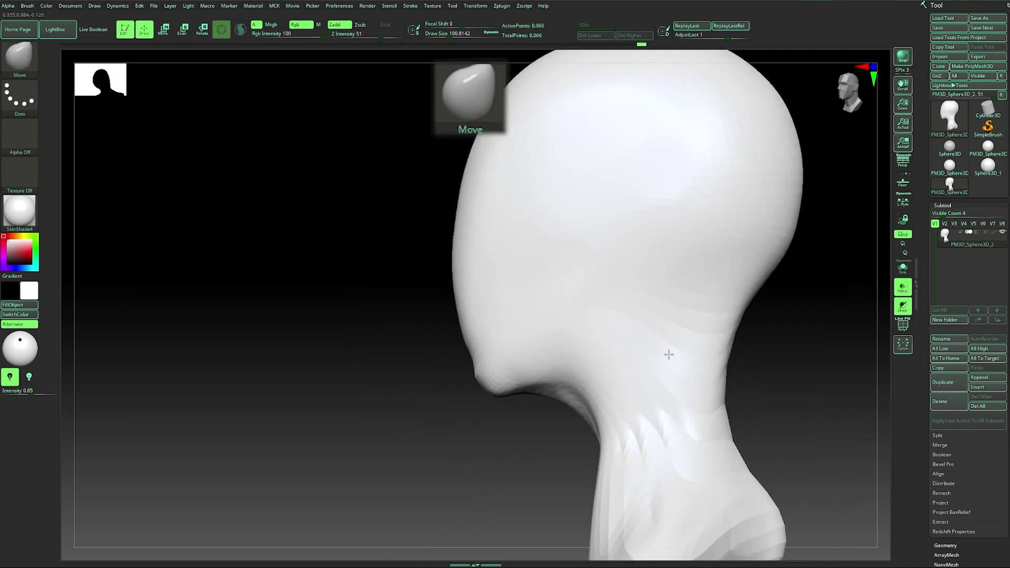
{"action": "left_click_drag", "start_coordinate": [533, 433], "coordinate": [479, 438], "text": "alt"}
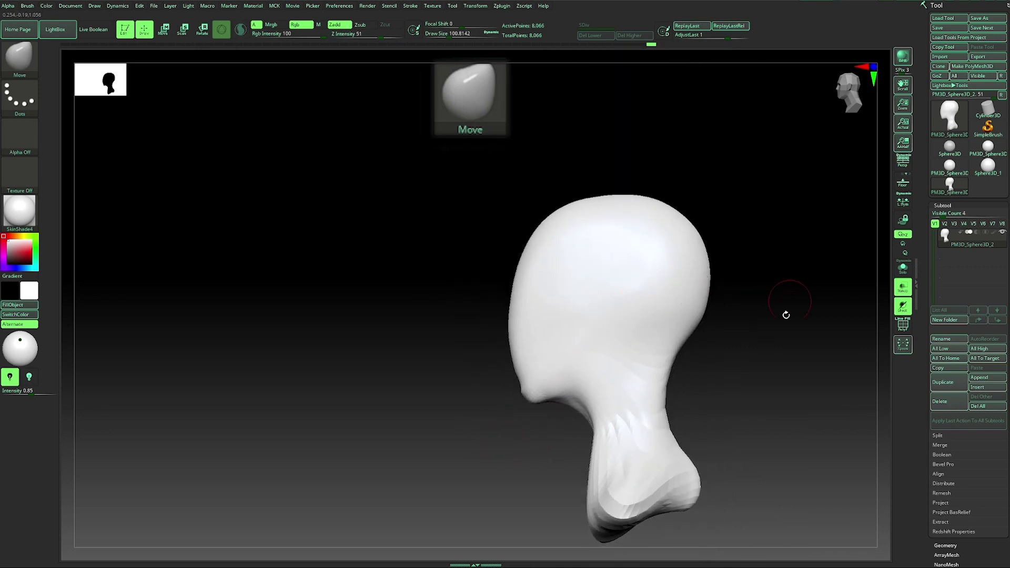
Convert the head mesh to a DynaMesh at resolution 48.
{"action": "left_click_drag", "start_coordinate": [736, 310], "coordinate": [649, 341]}
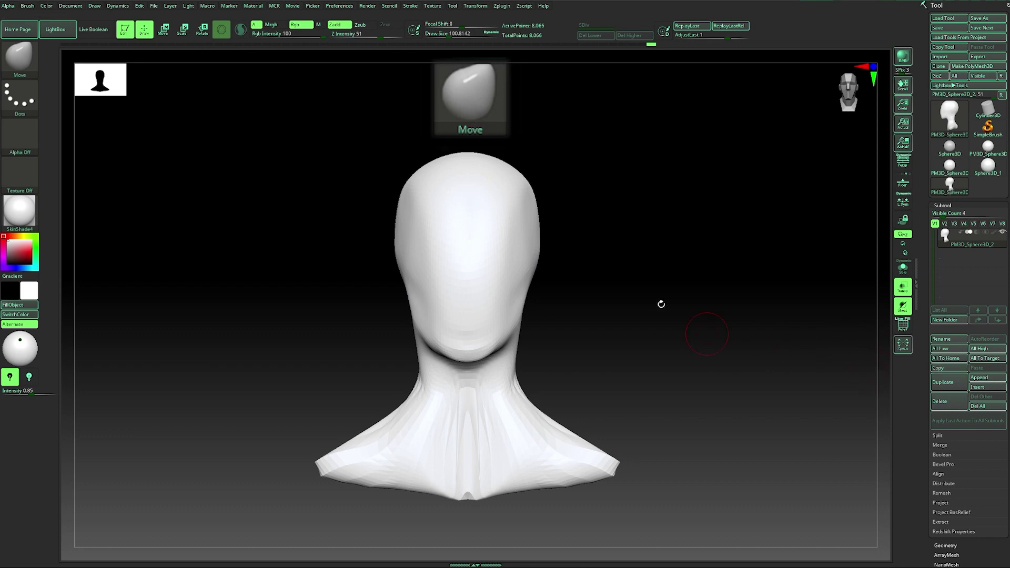
{"action": "left_click_drag", "start_coordinate": [587, 291], "coordinate": [586, 293]}
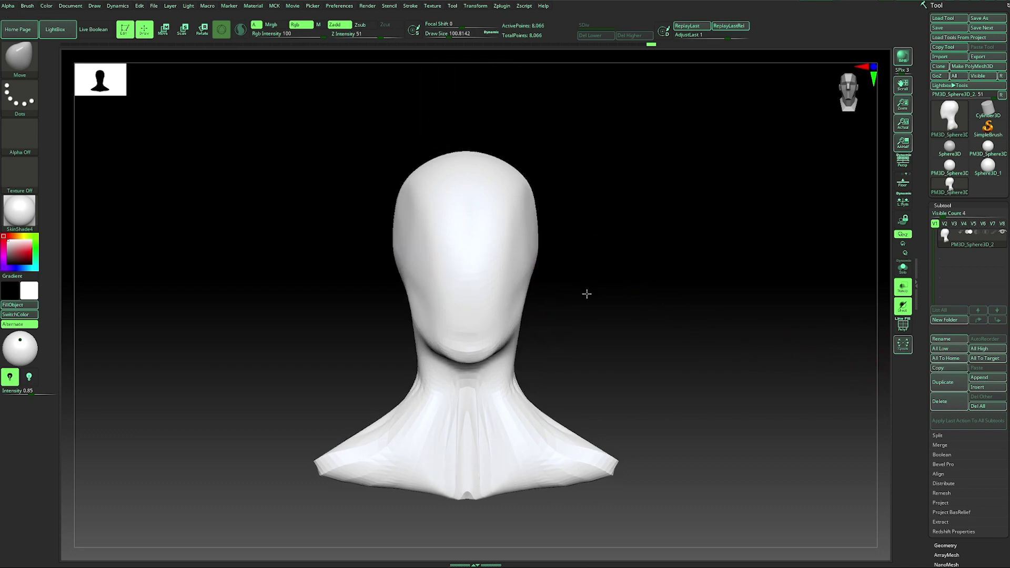
{"action": "left_click_drag", "start_coordinate": [967, 330], "coordinate": [974, 125]}
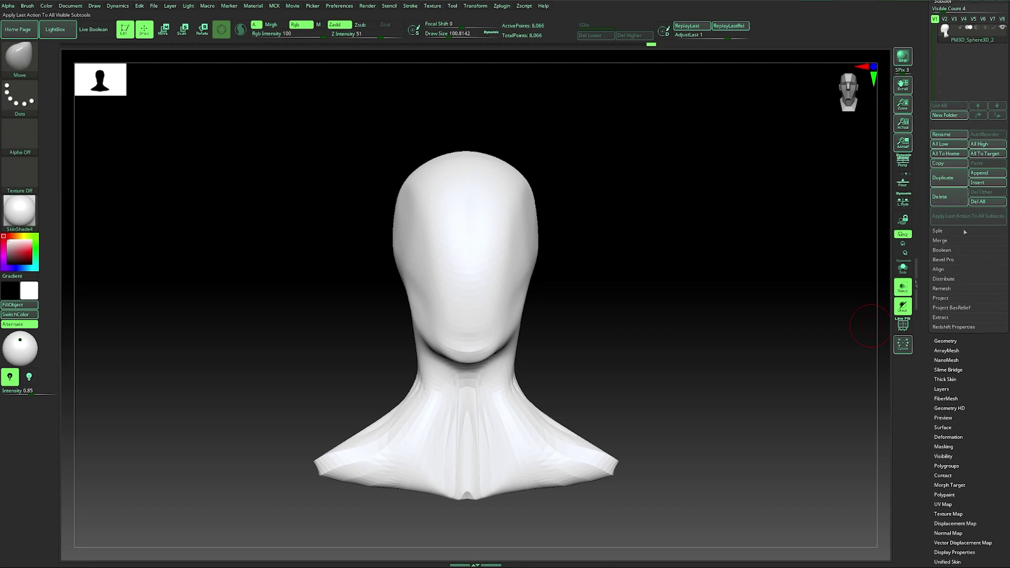
{"action": "left_click", "coordinate": [946, 341]}
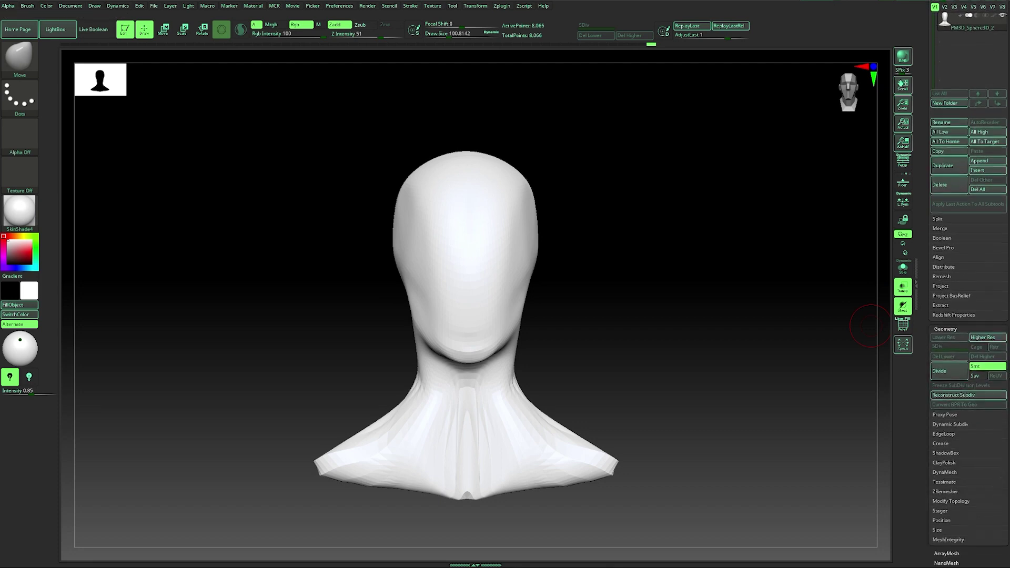
{"action": "left_click", "coordinate": [945, 427]}
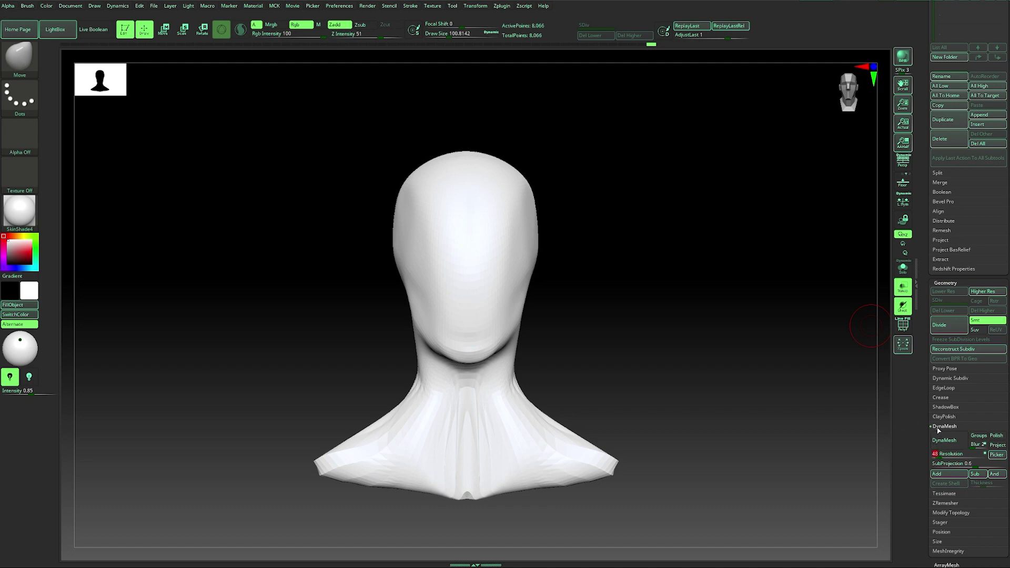
{"action": "left_click", "coordinate": [944, 441]}
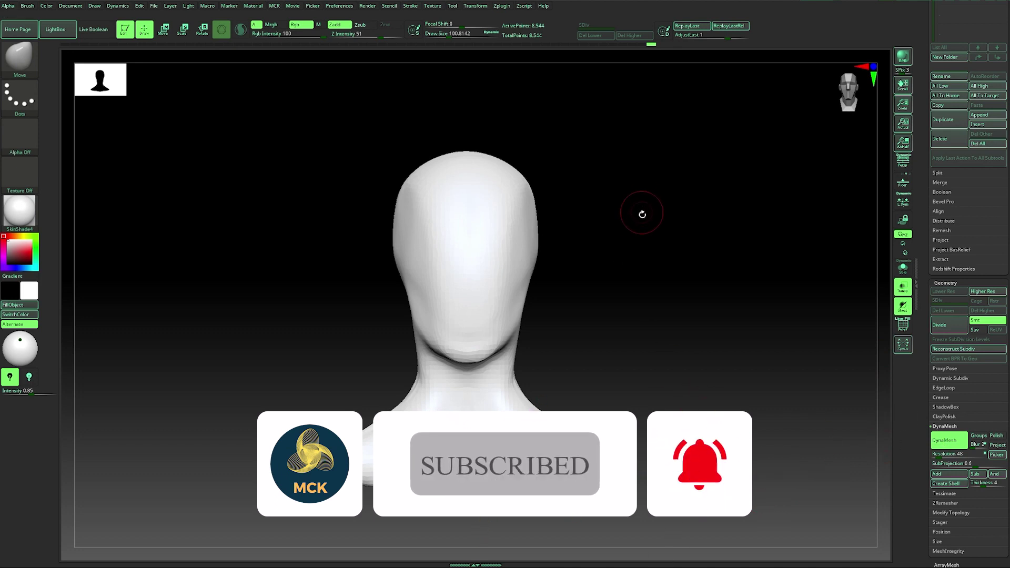
Remesh the bust with DynaMesh and smooth the front of the neck.
{"action": "left_click_drag", "start_coordinate": [616, 200], "coordinate": [707, 304], "text": "ctrl"}
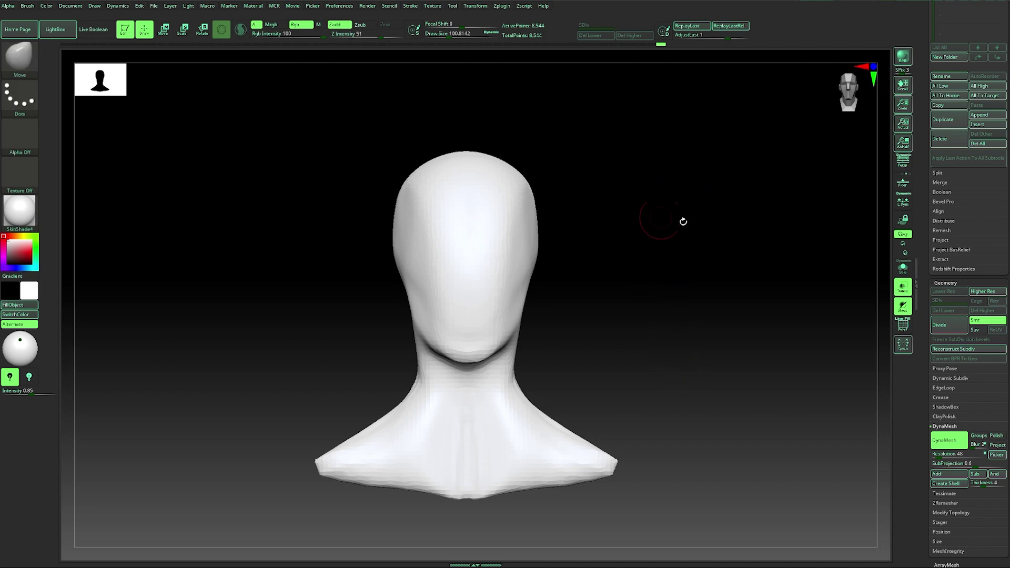
{"action": "key", "text": "ctrl"}
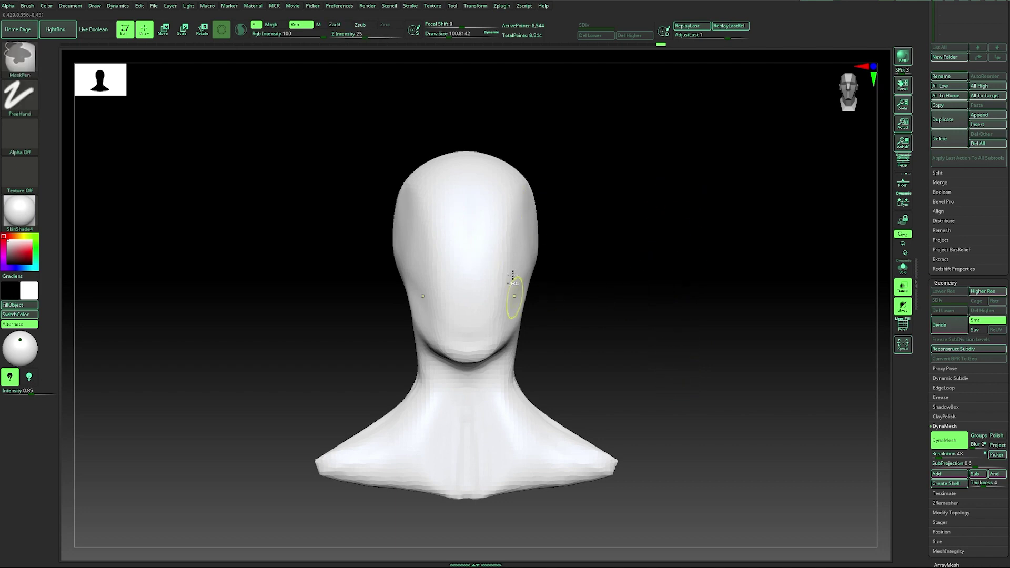
{"action": "left_click_drag", "start_coordinate": [624, 213], "coordinate": [764, 331], "text": "ctrl"}
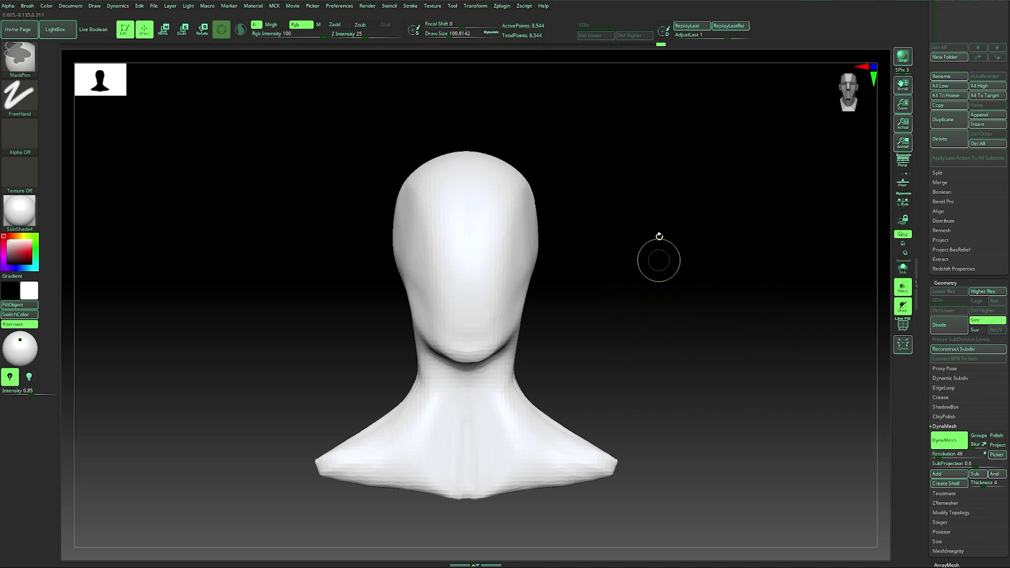
{"action": "mouse_move", "coordinate": [689, 308]}
{"action": "left_mouse_down"}
{"action": "mouse_move", "coordinate": [647, 300]}
{"action": "mouse_move", "coordinate": [611, 349]}
{"action": "mouse_move", "coordinate": [630, 327]}
{"action": "mouse_move", "coordinate": [626, 337]}
{"action": "left_mouse_up"}
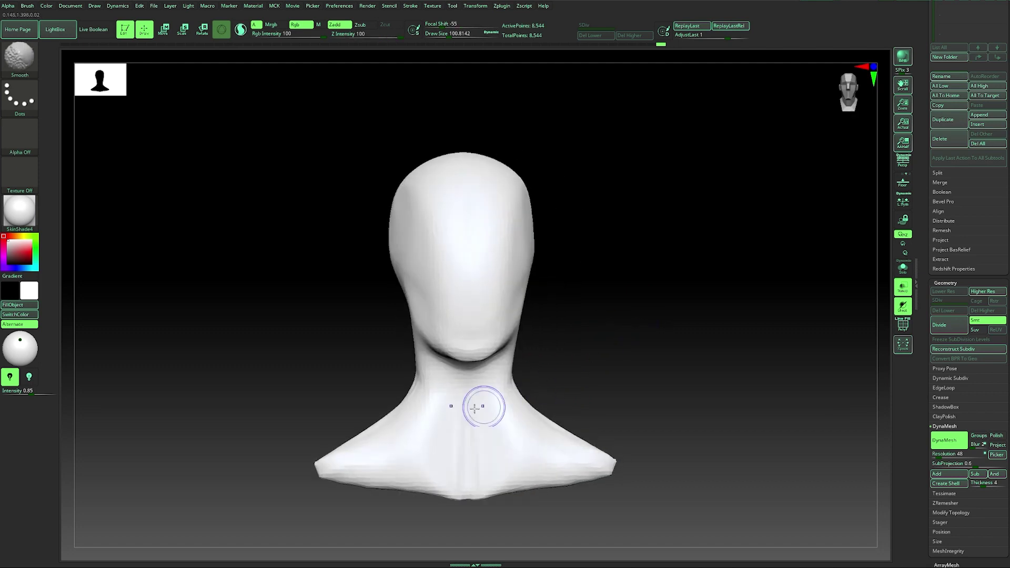
{"action": "mouse_move", "coordinate": [553, 347]}
{"action": "left_mouse_down"}
{"action": "mouse_move", "coordinate": [588, 316]}
{"action": "mouse_move", "coordinate": [576, 327]}
{"action": "mouse_move", "coordinate": [627, 316]}
{"action": "mouse_move", "coordinate": [570, 334]}
{"action": "left_mouse_up"}
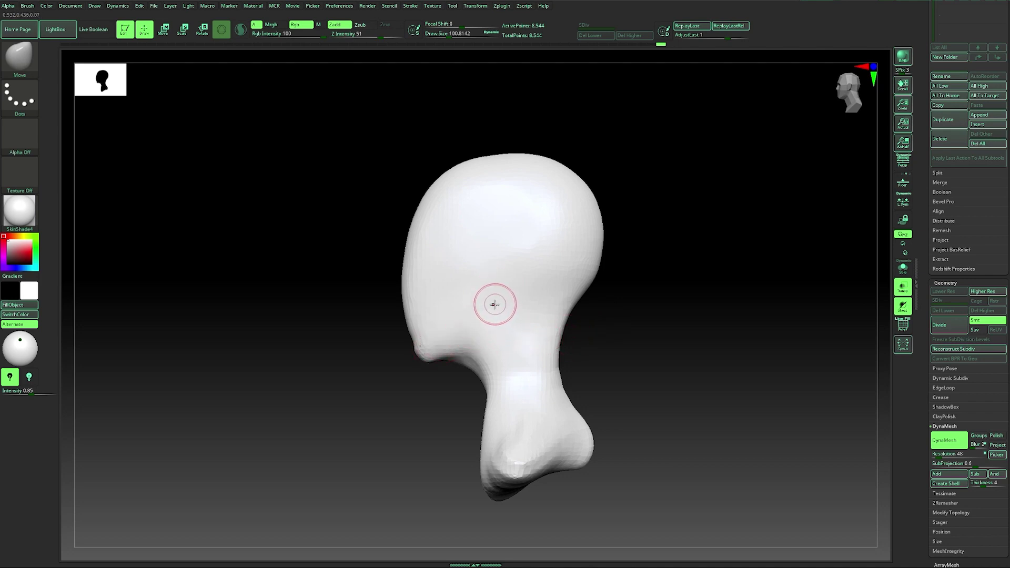
Raise the jawline from below the ear to the chin with the DamStandard brush and smooth it into the face.
{"action": "key", "text": "b"}
{"action": "key", "text": "d"}
{"action": "key", "text": "s"}
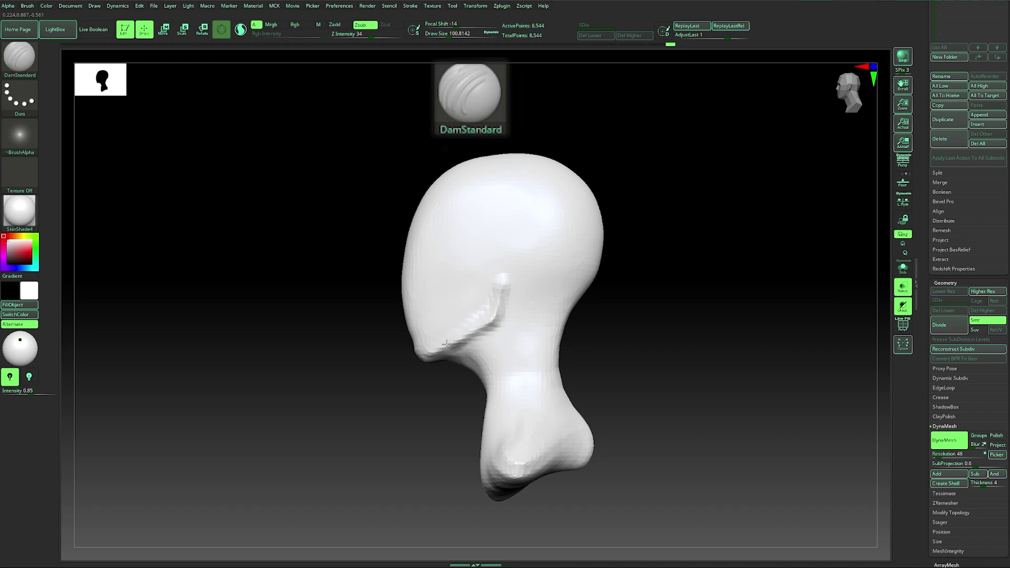
{"action": "left_click_drag", "start_coordinate": [501, 289], "coordinate": [493, 315], "text": "shift"}
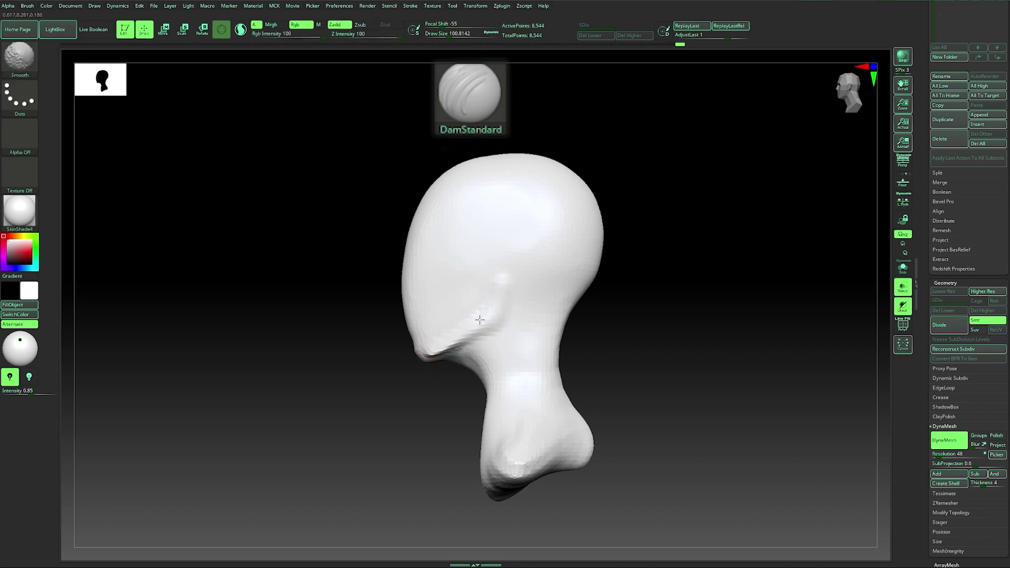
{"action": "mouse_move", "coordinate": [584, 330]}
{"action": "left_mouse_down"}
{"action": "mouse_move", "coordinate": [646, 328]}
{"action": "mouse_move", "coordinate": [621, 332]}
{"action": "left_mouse_up"}
{"action": "left_click_drag", "start_coordinate": [533, 320], "coordinate": [526, 327]}
{"action": "left_click_drag", "start_coordinate": [435, 349], "coordinate": [455, 338], "text": "shift"}
{"action": "mouse_move", "coordinate": [538, 315]}
{"action": "left_mouse_down", "text": "shift"}
{"action": "mouse_move", "coordinate": [520, 325]}
{"action": "mouse_move", "coordinate": [553, 313]}
{"action": "left_mouse_up", "text": "shift"}
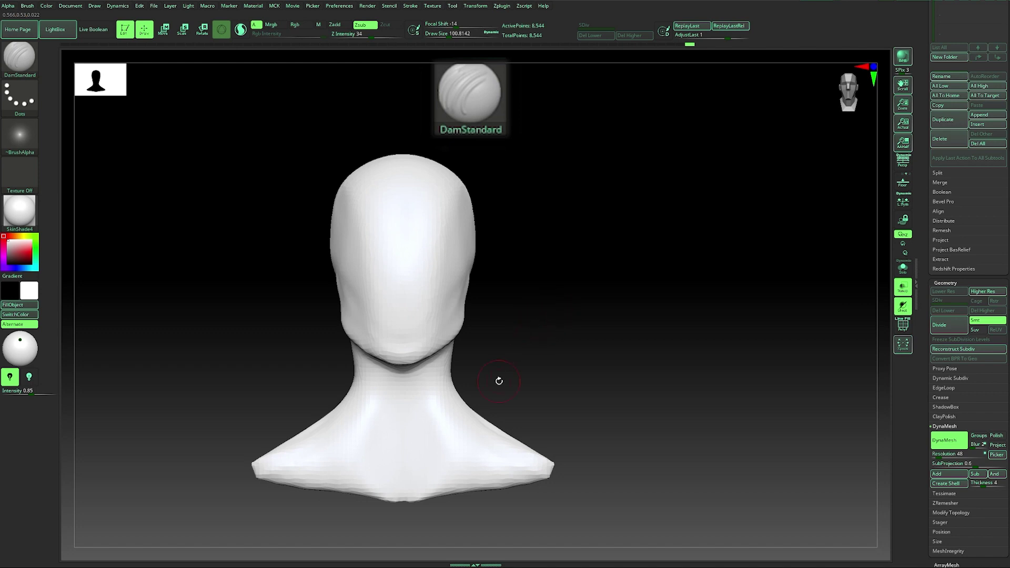
Sharpen the lower edge of the jaw with the DamStandard brush and smooth it toward the neck.
{"action": "mouse_move", "coordinate": [524, 334]}
{"action": "left_mouse_down"}
{"action": "mouse_move", "coordinate": [478, 332]}
{"action": "mouse_move", "coordinate": [450, 358]}
{"action": "left_mouse_up"}
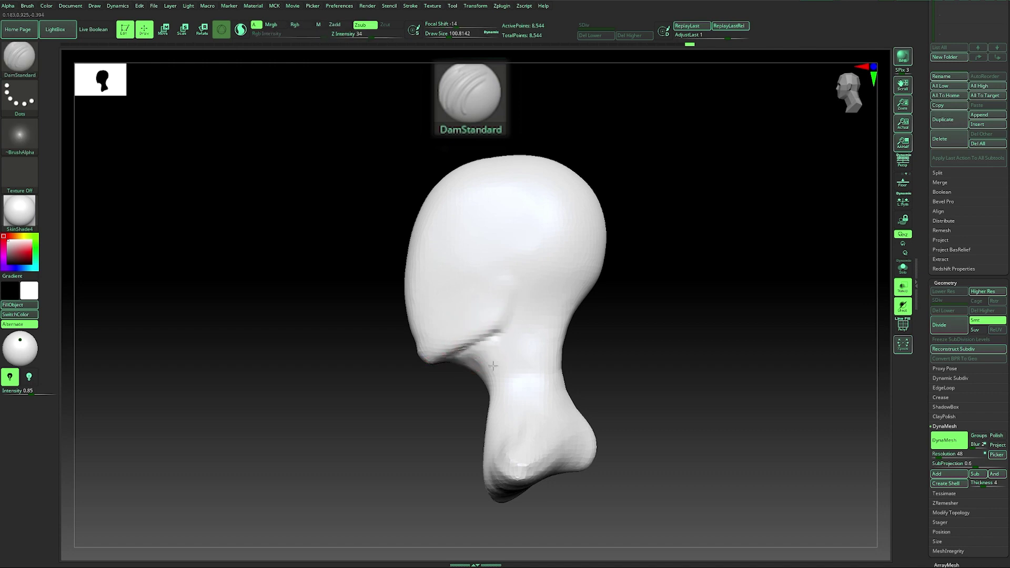
{"action": "left_click_drag", "start_coordinate": [478, 356], "coordinate": [470, 360], "text": "shift"}
{"action": "left_click_drag", "start_coordinate": [416, 431], "coordinate": [440, 406]}
Adjust the jaw corners from behind the head with the Move brush at a draw size of about 158.
{"action": "key", "text": "b"}
{"action": "key", "text": "m"}
{"action": "key", "text": "v"}
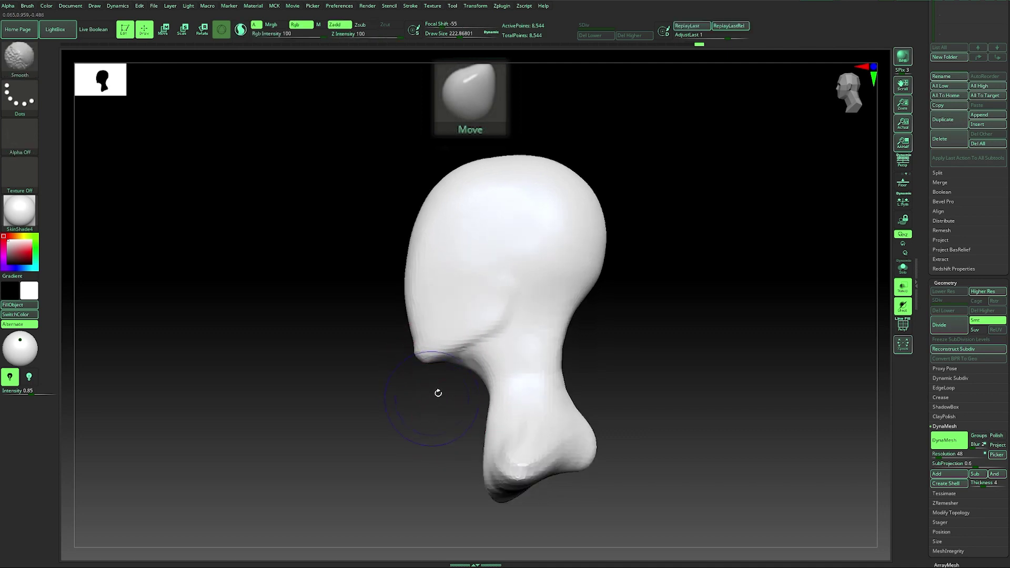
{"action": "left_click_drag", "start_coordinate": [651, 304], "coordinate": [575, 312]}
{"action": "key", "text": "s"}
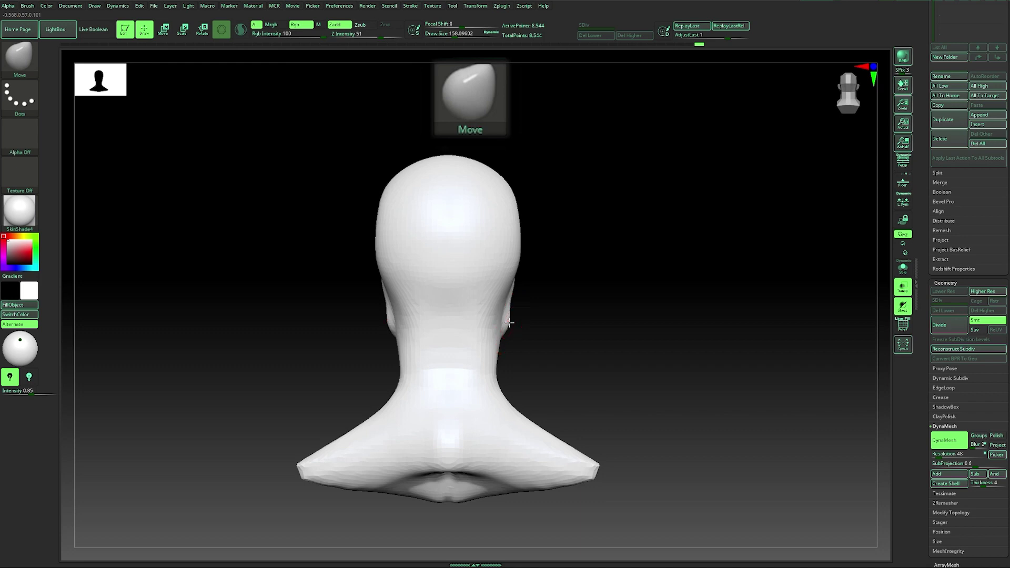
{"action": "right_click_drag", "start_coordinate": [556, 313], "coordinate": [517, 320]}
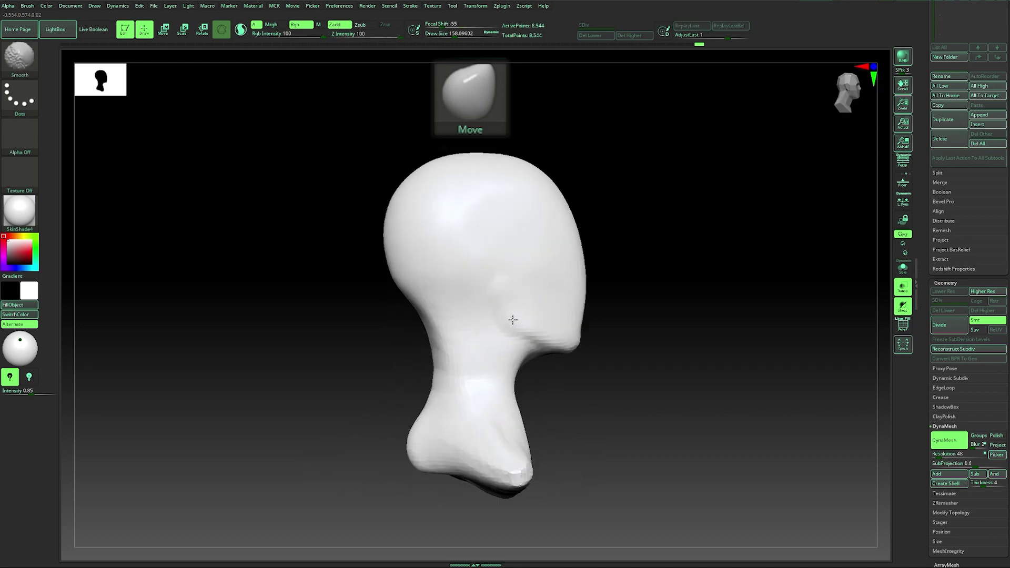
Refine the jaw and cheek contour with the Move brush at a draw size of about 136.
{"action": "left_click_drag", "start_coordinate": [630, 296], "coordinate": [505, 292]}
{"action": "mouse_move", "coordinate": [627, 315]}
{"action": "left_mouse_down"}
{"action": "mouse_move", "coordinate": [677, 313]}
{"action": "mouse_move", "coordinate": [586, 312]}
{"action": "left_mouse_up"}
{"action": "mouse_move", "coordinate": [585, 349]}
{"action": "left_mouse_down"}
{"action": "mouse_move", "coordinate": [589, 324]}
{"action": "mouse_move", "coordinate": [598, 329]}
{"action": "mouse_move", "coordinate": [577, 334]}
{"action": "mouse_move", "coordinate": [575, 325]}
{"action": "mouse_move", "coordinate": [586, 331]}
{"action": "left_mouse_up"}
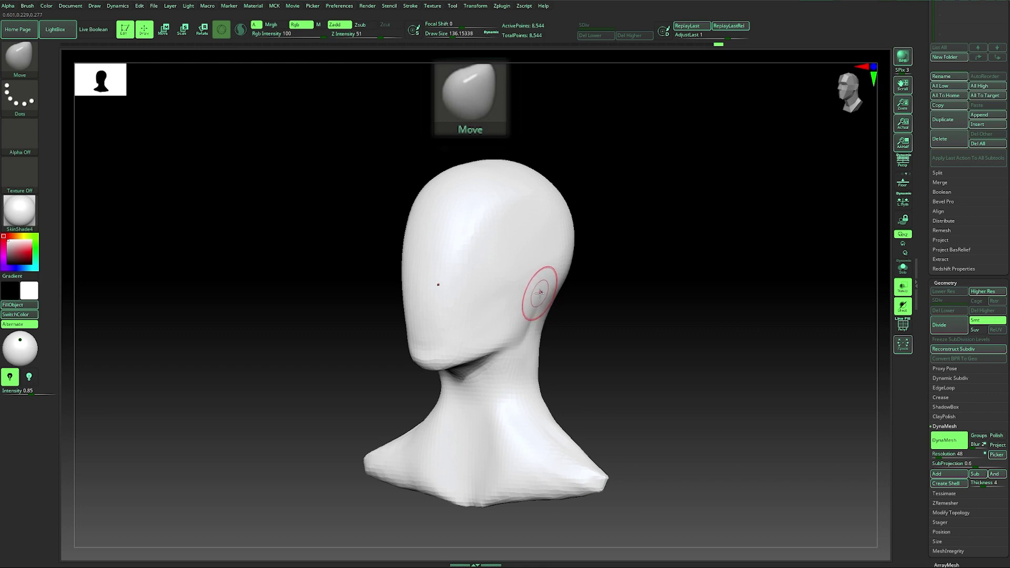
{"action": "left_click_drag", "start_coordinate": [588, 297], "coordinate": [577, 298]}
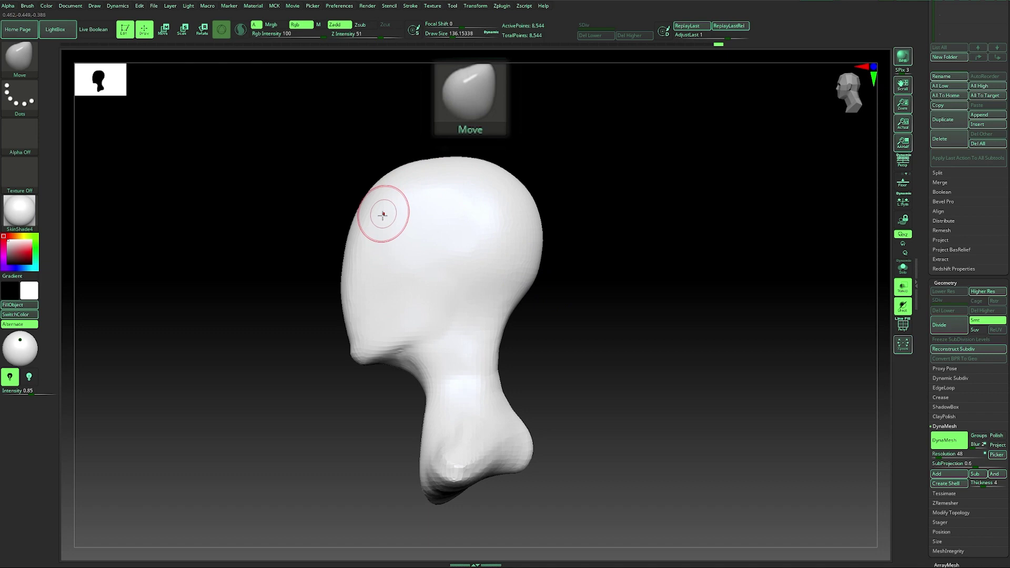
Try a vertical DamStandard guide line down the middle of the head's side and undo it.
{"action": "key", "text": "b"}
{"action": "key", "text": "d"}
{"action": "key", "text": "s"}
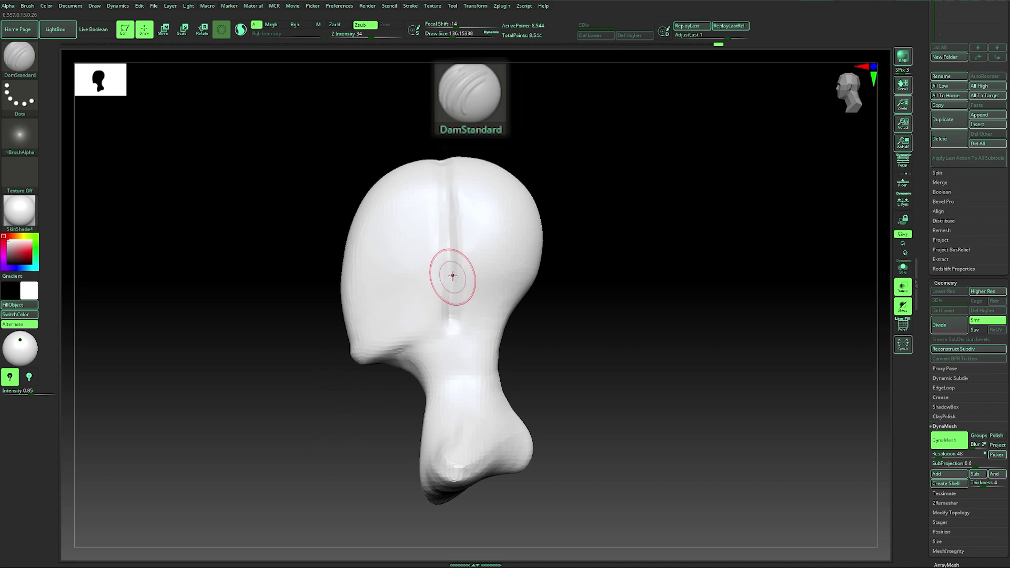
{"action": "key", "text": "ctrl+z"}
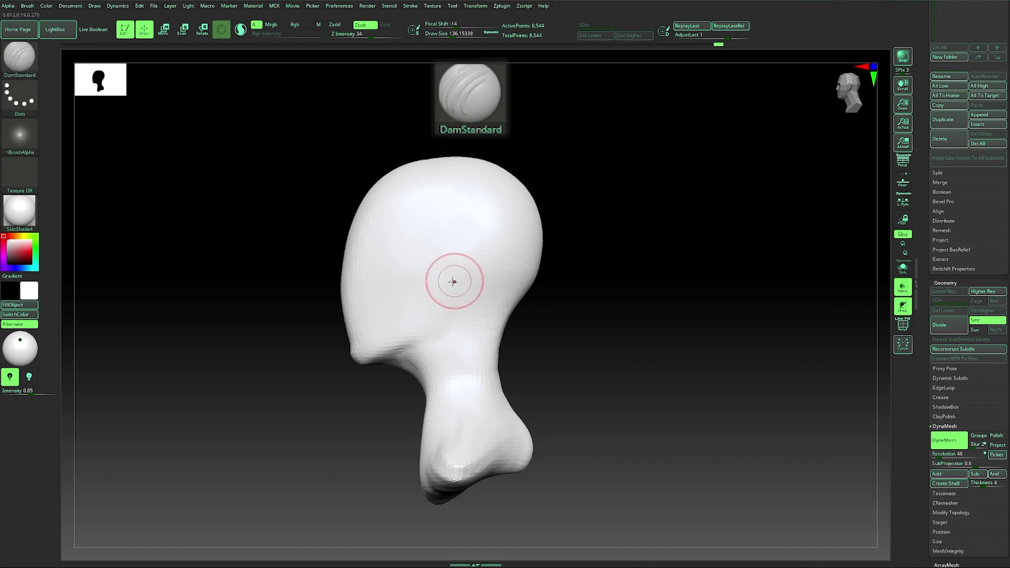
{"action": "right_click_drag", "start_coordinate": [451, 273], "coordinate": [491, 284]}
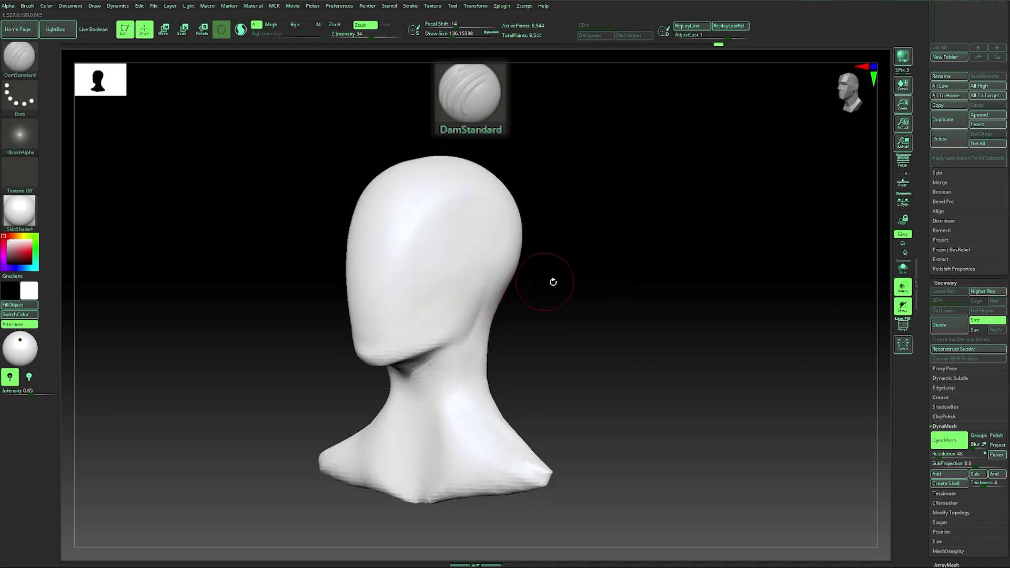
Isolate an ear patch on the side of the head with an inverted MaskPen mask at draw size about 65 and activate the Move gizmo.
{"action": "right_click_drag", "start_coordinate": [552, 282], "coordinate": [463, 285]}
{"action": "mouse_move", "coordinate": [459, 285]}
{"action": "left_mouse_down"}
{"action": "mouse_move", "coordinate": [465, 295]}
{"action": "mouse_move", "coordinate": [469, 274]}
{"action": "left_mouse_up"}
{"action": "key", "text": "s"}
{"action": "key", "text": "ctrl"}
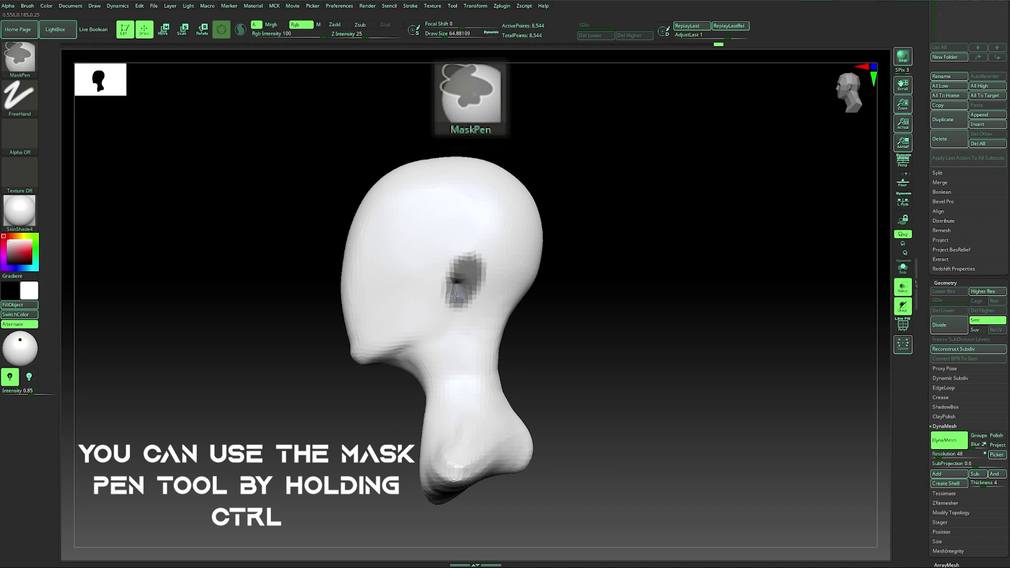
{"action": "left_click", "coordinate": [568, 275], "text": "ctrl"}
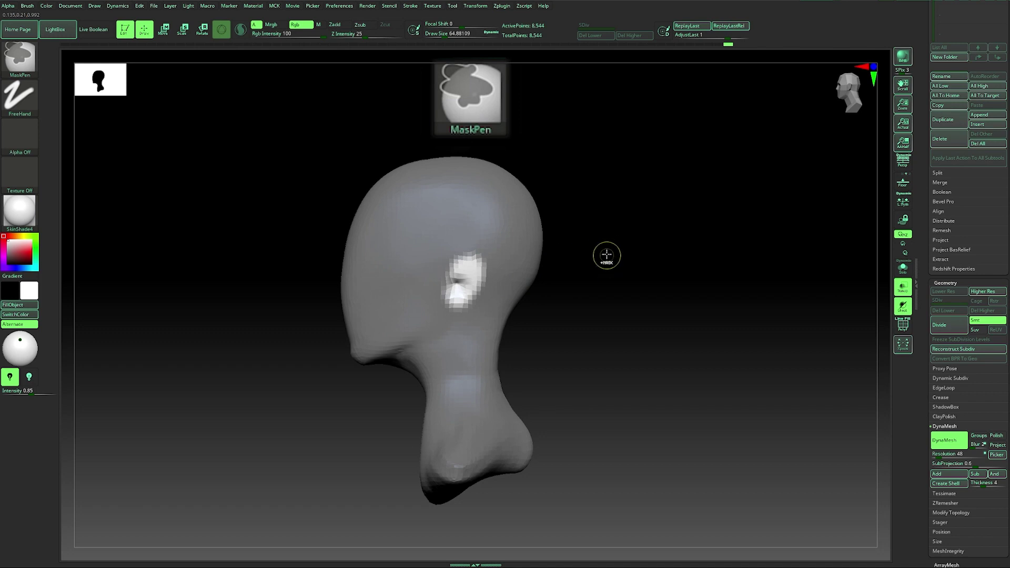
{"action": "left_click_drag", "start_coordinate": [603, 277], "coordinate": [575, 279]}
{"action": "key", "text": "w"}
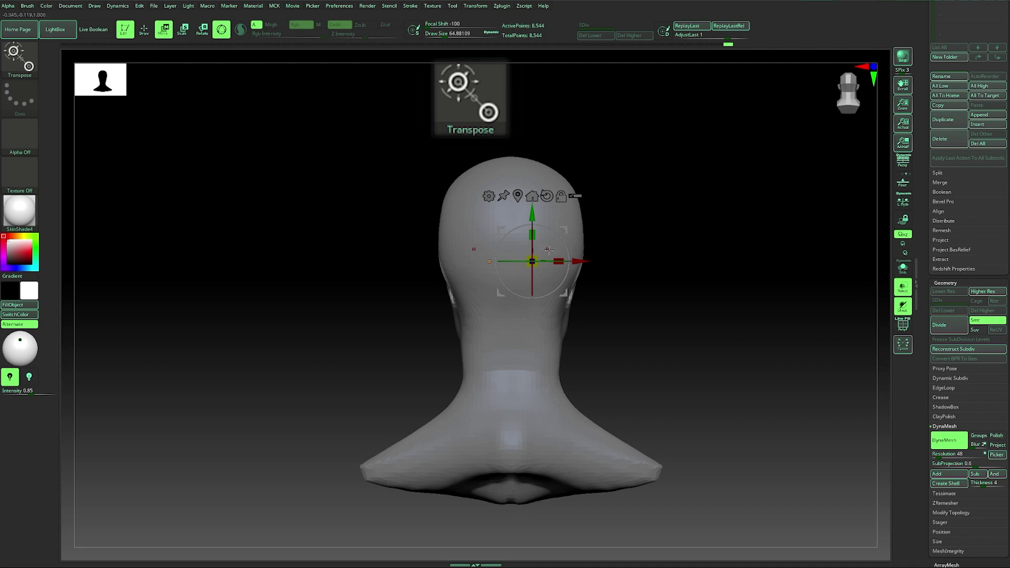
Try moving the unmasked ear patches with the Transpose line, undo it and restore the gizmo.
{"action": "left_click", "coordinate": [222, 33]}
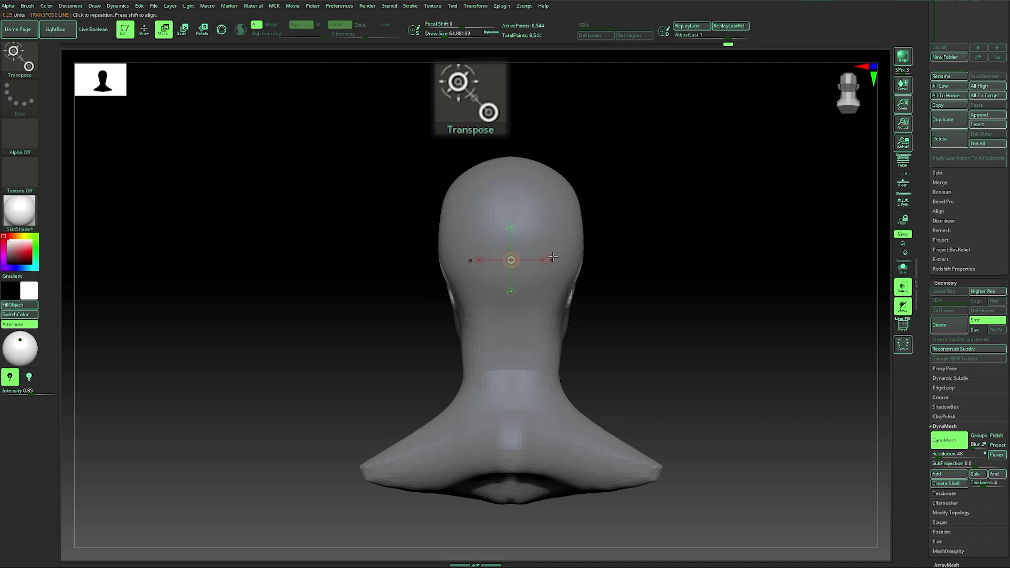
{"action": "left_click_drag", "start_coordinate": [646, 250], "coordinate": [656, 262]}
{"action": "mouse_move", "coordinate": [552, 229]}
{"action": "right_mouse_down", "text": "alt"}
{"action": "mouse_move", "coordinate": [535, 274]}
{"action": "mouse_move", "coordinate": [534, 233]}
{"action": "right_mouse_up", "text": "alt"}
{"action": "left_click_drag", "start_coordinate": [511, 260], "coordinate": [467, 347]}
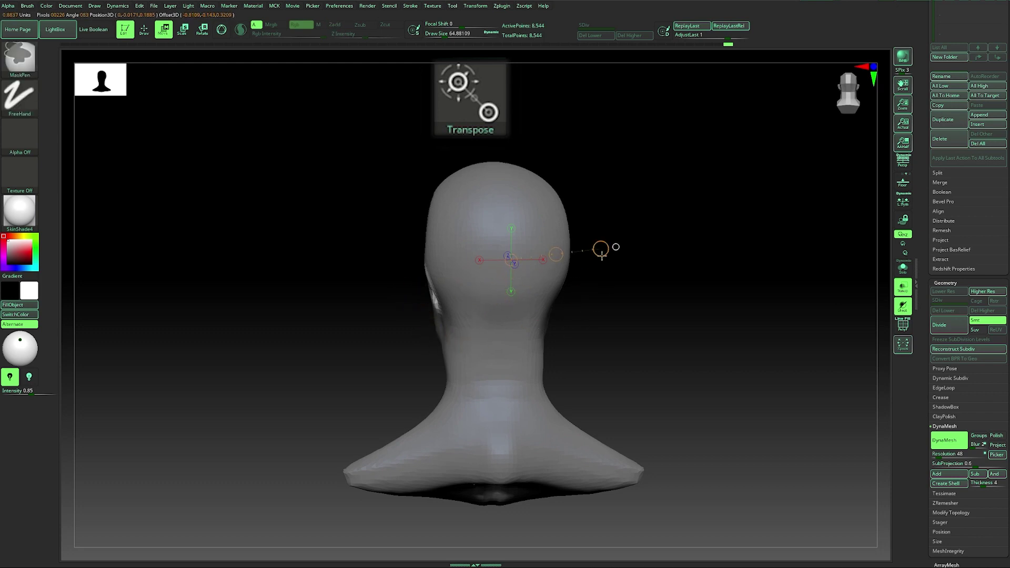
{"action": "key", "text": "ctrl+z"}
{"action": "mouse_move", "coordinate": [349, 269]}
{"action": "left_mouse_down"}
{"action": "mouse_move", "coordinate": [398, 259]}
{"action": "mouse_move", "coordinate": [359, 260]}
{"action": "left_mouse_up"}
{"action": "left_click", "coordinate": [221, 29]}
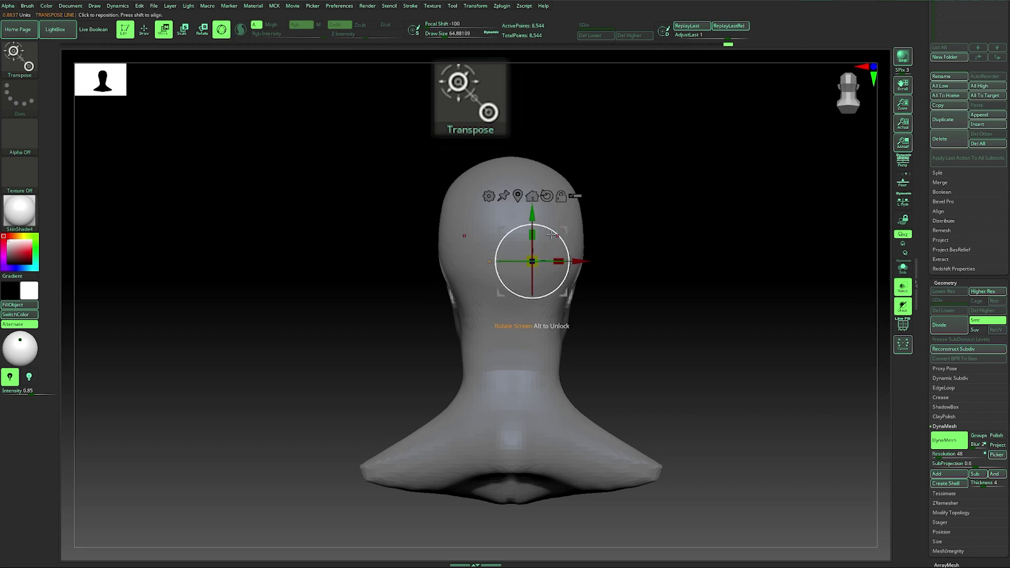
Try to move the unmasked ear patches sideways with the gizmo centred between them.
{"action": "left_click", "coordinate": [518, 196]}
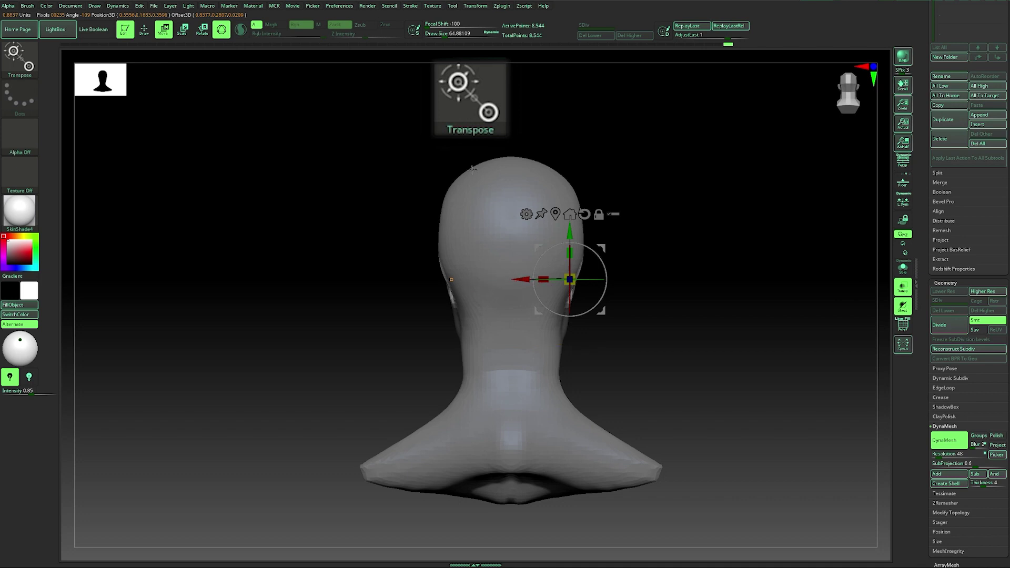
{"action": "left_click", "coordinate": [554, 215]}
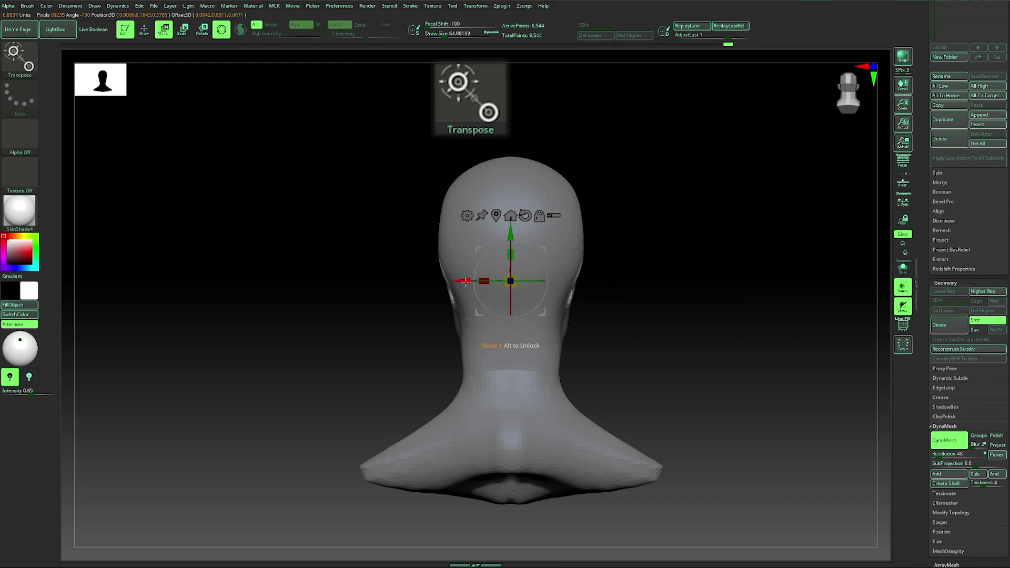
{"action": "left_click_drag", "start_coordinate": [399, 320], "coordinate": [400, 338]}
{"action": "left_click_drag", "start_coordinate": [457, 285], "coordinate": [429, 287]}
{"action": "mouse_move", "coordinate": [408, 324]}
{"action": "left_mouse_down"}
{"action": "mouse_move", "coordinate": [397, 342]}
{"action": "mouse_move", "coordinate": [368, 336]}
{"action": "mouse_move", "coordinate": [404, 323]}
{"action": "mouse_move", "coordinate": [392, 331]}
{"action": "mouse_move", "coordinate": [403, 338]}
{"action": "mouse_move", "coordinate": [376, 338]}
{"action": "mouse_move", "coordinate": [400, 326]}
{"action": "left_mouse_up"}
{"action": "left_click_drag", "start_coordinate": [474, 298], "coordinate": [416, 329]}
{"action": "left_click_drag", "start_coordinate": [575, 284], "coordinate": [474, 259]}
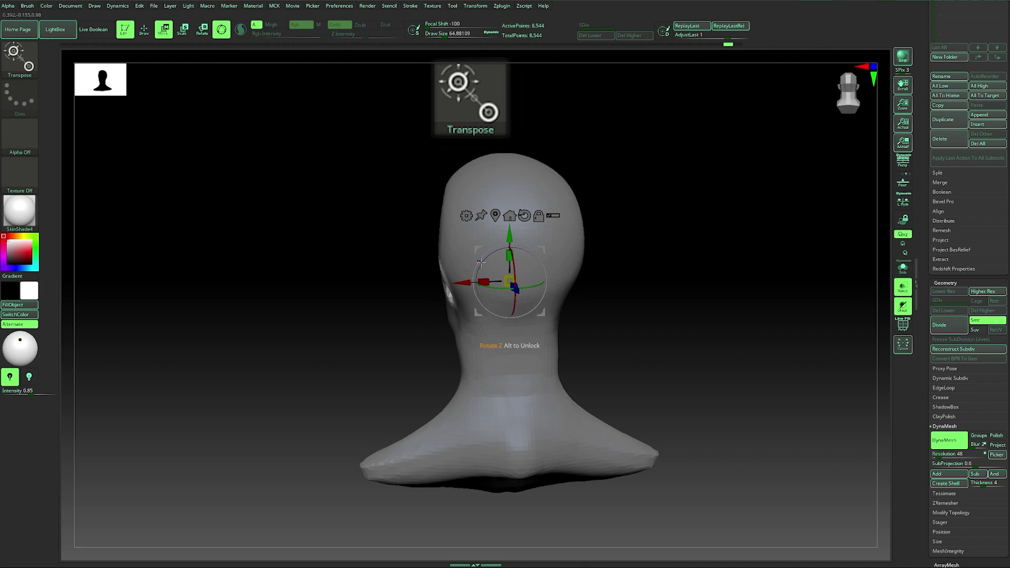
Place the gizmo on the unmasked ear patch, pull the ears outward from the head, and return to Draw mode.
{"action": "left_click", "coordinate": [495, 216]}
{"action": "left_click_drag", "start_coordinate": [405, 283], "coordinate": [381, 377]}
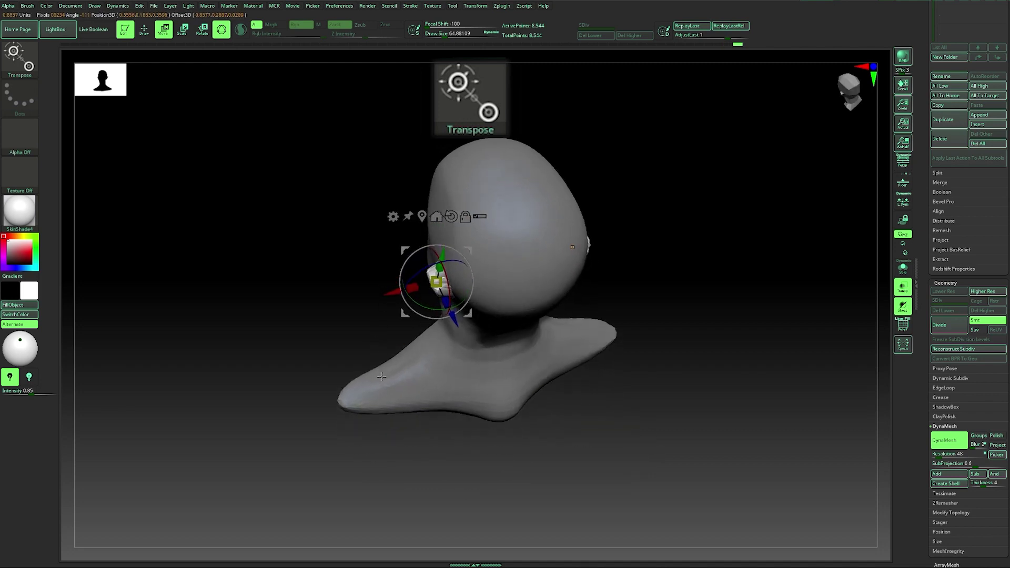
{"action": "left_click_drag", "start_coordinate": [430, 308], "coordinate": [403, 280]}
{"action": "left_click_drag", "start_coordinate": [378, 319], "coordinate": [373, 280]}
{"action": "key", "text": "q"}
{"action": "left_click_drag", "start_coordinate": [372, 340], "coordinate": [443, 312]}
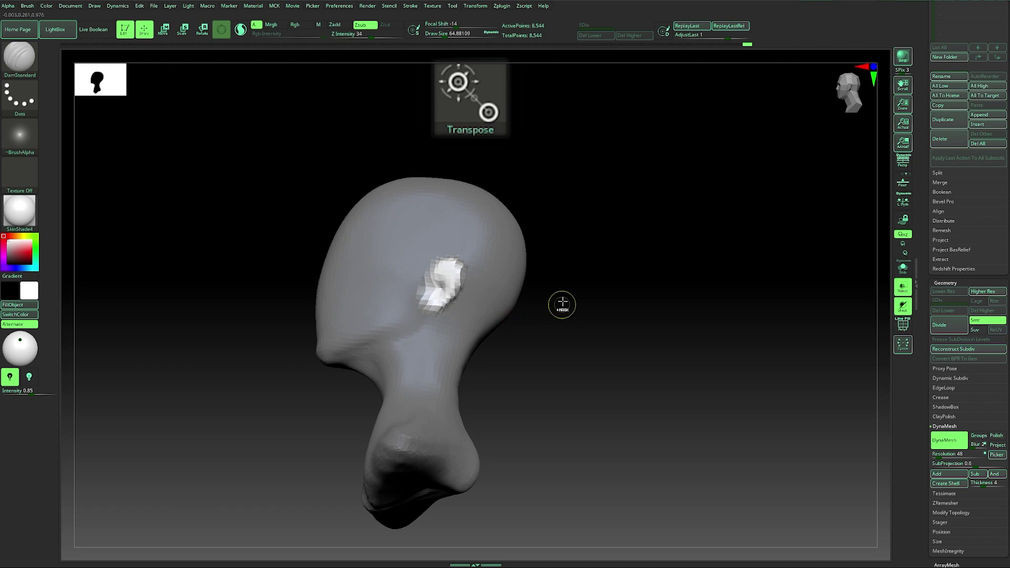
{"action": "key", "text": "ctrl"}
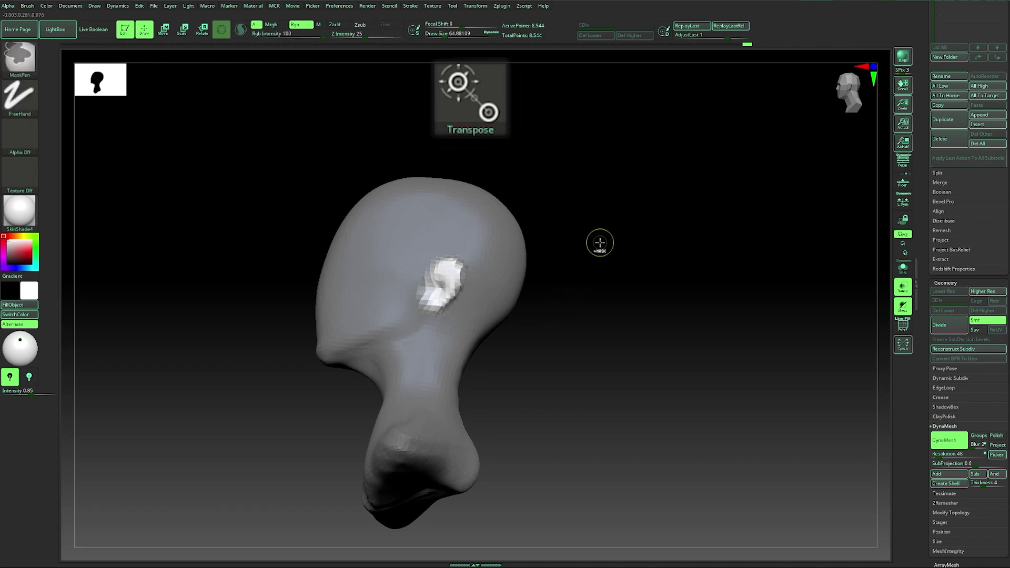
Shape the unmasked ear patches with the Move brush at draw size about 132, and clear the mask.
{"action": "left_click", "coordinate": [601, 242], "text": "ctrl"}
{"action": "left_click_drag", "start_coordinate": [602, 239], "coordinate": [578, 257]}
{"action": "key", "text": "s"}
{"action": "key", "text": "b"}
{"action": "key", "text": "m"}
{"action": "key", "text": "v"}
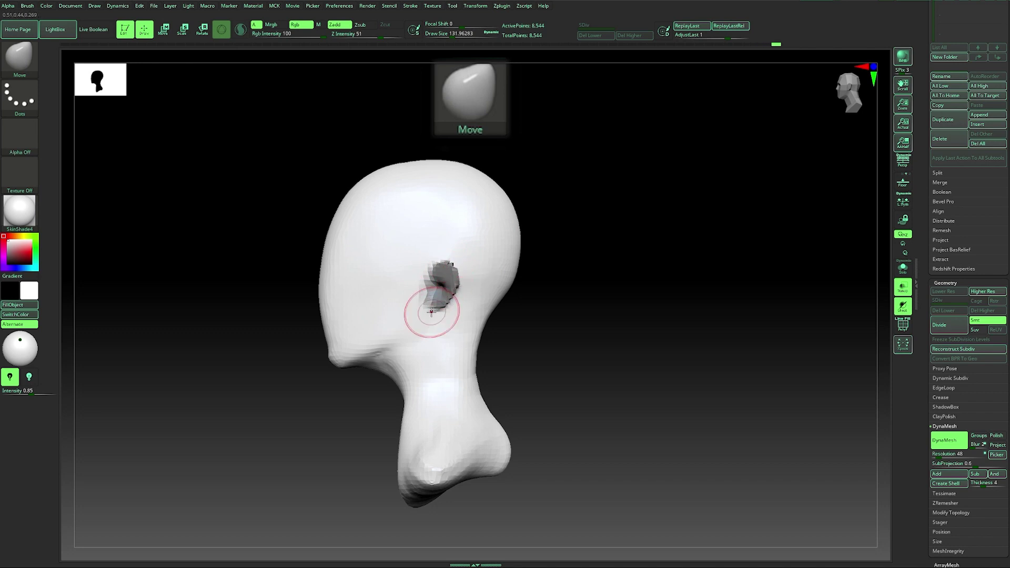
{"action": "left_click", "coordinate": [576, 269], "text": "ctrl"}
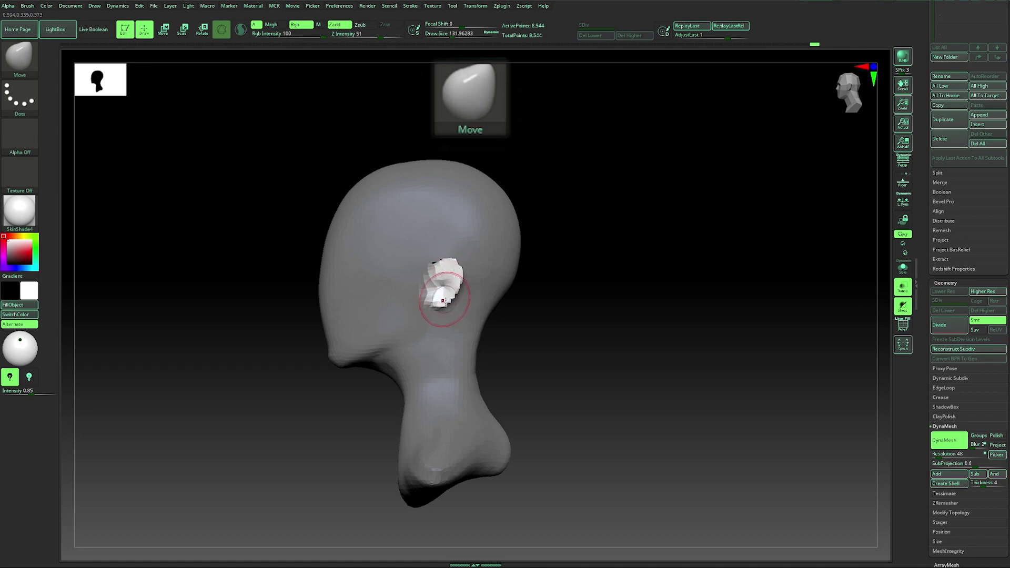
{"action": "left_click_drag", "start_coordinate": [642, 281], "coordinate": [550, 304]}
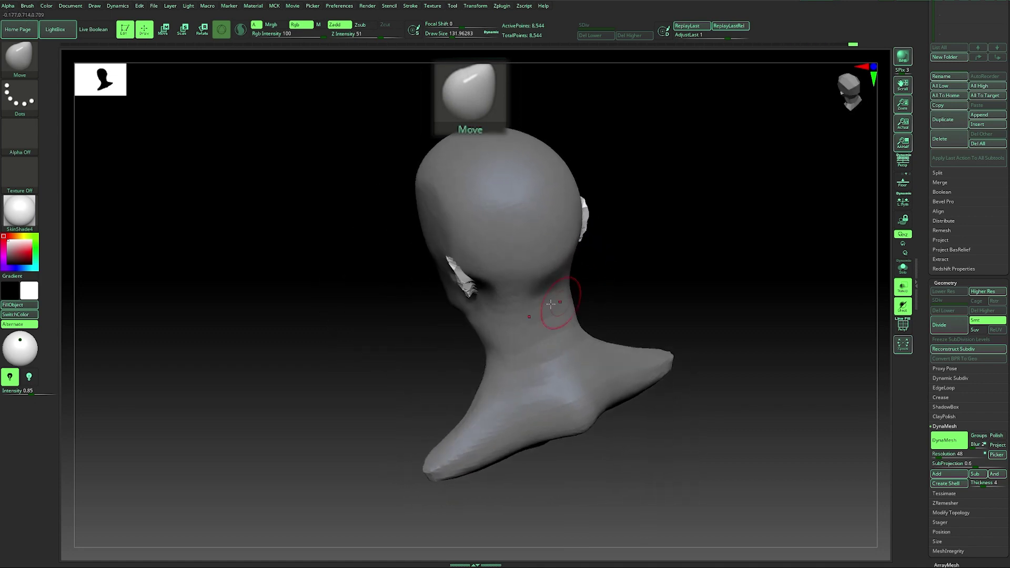
{"action": "left_click_drag", "start_coordinate": [406, 354], "coordinate": [409, 361], "text": "ctrl"}
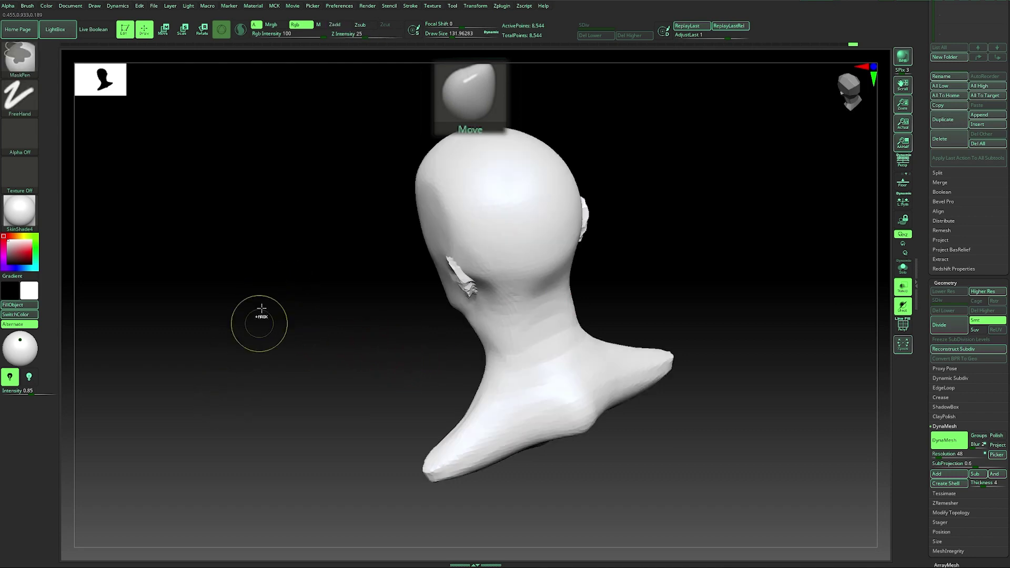
Try remeshing the head with DynaMesh at resolution 48 while smoothing and adjusting the ears at draw size about 49.
{"action": "mouse_move", "coordinate": [375, 366]}
{"action": "left_mouse_down"}
{"action": "mouse_move", "coordinate": [395, 318]}
{"action": "mouse_move", "coordinate": [377, 392]}
{"action": "mouse_move", "coordinate": [379, 343]}
{"action": "left_mouse_up"}
{"action": "key", "text": "s"}
{"action": "mouse_move", "coordinate": [380, 297]}
{"action": "left_mouse_down"}
{"action": "mouse_move", "coordinate": [377, 356]}
{"action": "mouse_move", "coordinate": [379, 323]}
{"action": "mouse_move", "coordinate": [444, 274]}
{"action": "mouse_move", "coordinate": [341, 307]}
{"action": "left_mouse_up"}
{"action": "key", "text": "shift"}
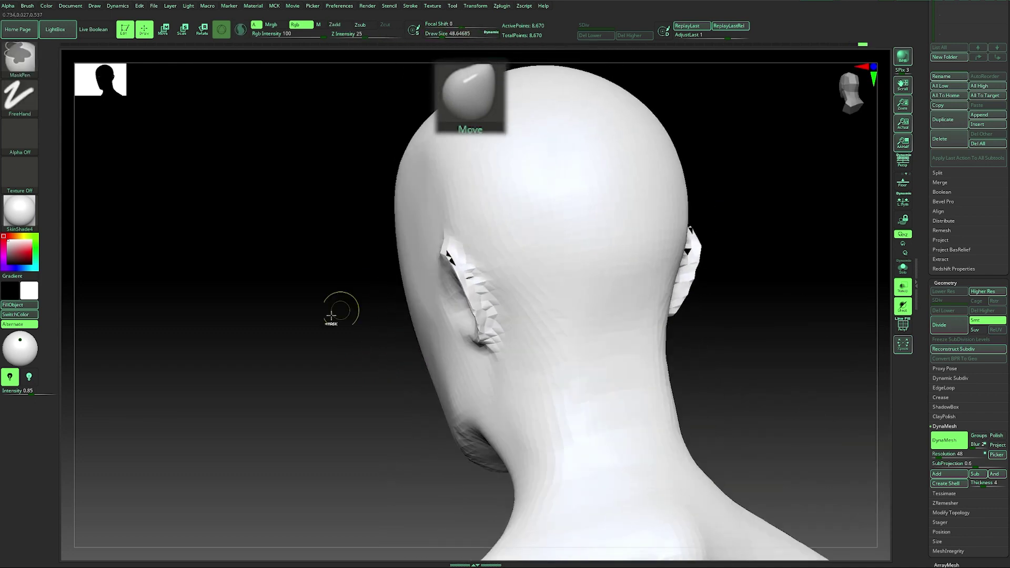
{"action": "left_click_drag", "start_coordinate": [412, 338], "coordinate": [375, 350]}
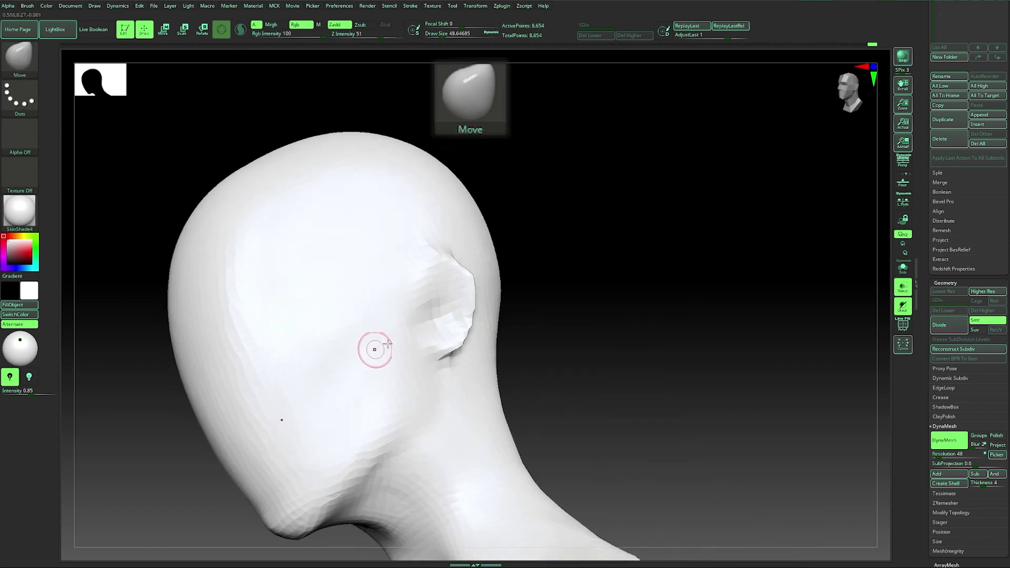
{"action": "key", "text": "ctrl"}
{"action": "left_click_drag", "start_coordinate": [553, 305], "coordinate": [551, 325]}
{"action": "left_click_drag", "start_coordinate": [582, 255], "coordinate": [439, 374], "text": "ctrl"}
{"action": "key", "text": "ctrl+z"}
{"action": "left_click_drag", "start_coordinate": [452, 256], "coordinate": [468, 252]}
{"action": "mouse_move", "coordinate": [414, 361]}
{"action": "left_mouse_down", "text": "ctrl"}
{"action": "mouse_move", "coordinate": [437, 398]}
{"action": "mouse_move", "coordinate": [447, 332]}
{"action": "mouse_move", "coordinate": [537, 289]}
{"action": "mouse_move", "coordinate": [609, 169]}
{"action": "mouse_move", "coordinate": [580, 273]}
{"action": "mouse_move", "coordinate": [586, 225]}
{"action": "mouse_move", "coordinate": [577, 320]}
{"action": "mouse_move", "coordinate": [579, 219]}
{"action": "mouse_move", "coordinate": [546, 266]}
{"action": "left_mouse_up", "text": "ctrl"}
Try hollowing the inner ear with the Standard brush and reshaping its outline with the Move brush at draw size about 83.
{"action": "key", "text": "b"}
{"action": "key", "text": "s"}
{"action": "key", "text": "t"}
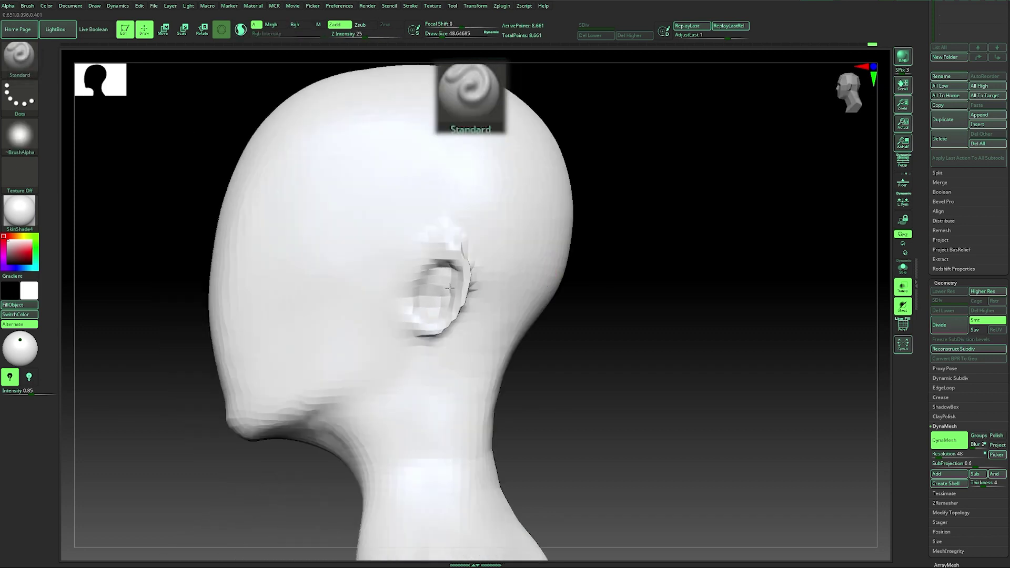
{"action": "mouse_move", "coordinate": [579, 265]}
{"action": "left_mouse_down"}
{"action": "mouse_move", "coordinate": [672, 260]}
{"action": "mouse_move", "coordinate": [633, 262]}
{"action": "mouse_move", "coordinate": [641, 242]}
{"action": "mouse_move", "coordinate": [597, 273]}
{"action": "mouse_move", "coordinate": [465, 261]}
{"action": "left_mouse_up"}
{"action": "key", "text": "b"}
{"action": "key", "text": "m"}
{"action": "key", "text": "v"}
{"action": "key", "text": "s"}
{"action": "left_click_drag", "start_coordinate": [533, 246], "coordinate": [500, 240]}
Try remeshing the hollowed ears with DynaMesh at resolution 72 and smoothing their surface.
{"action": "left_click_drag", "start_coordinate": [610, 218], "coordinate": [877, 371], "text": "ctrl"}
{"action": "left_click", "coordinate": [940, 455]}
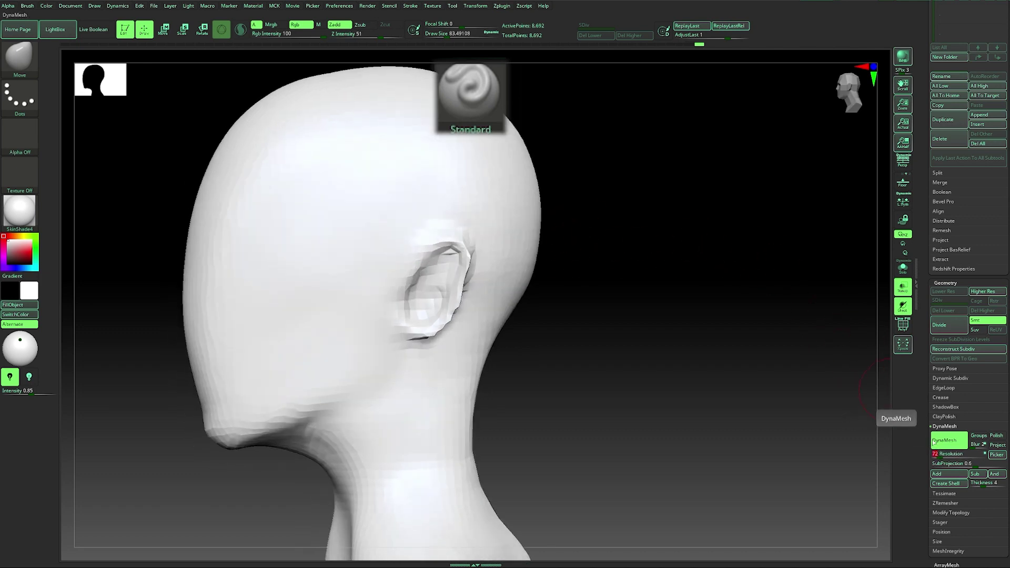
{"action": "left_click_drag", "start_coordinate": [656, 225], "coordinate": [667, 240], "text": "ctrl"}
{"action": "key", "text": "Return"}
{"action": "left_click", "coordinate": [667, 240], "text": "ctrl"}
{"action": "left_click_drag", "start_coordinate": [468, 282], "coordinate": [453, 309], "text": "shift"}
{"action": "mouse_move", "coordinate": [582, 266]}
{"action": "left_mouse_down"}
{"action": "mouse_move", "coordinate": [589, 228]}
{"action": "mouse_move", "coordinate": [561, 262]}
{"action": "mouse_move", "coordinate": [526, 270]}
{"action": "left_mouse_up"}
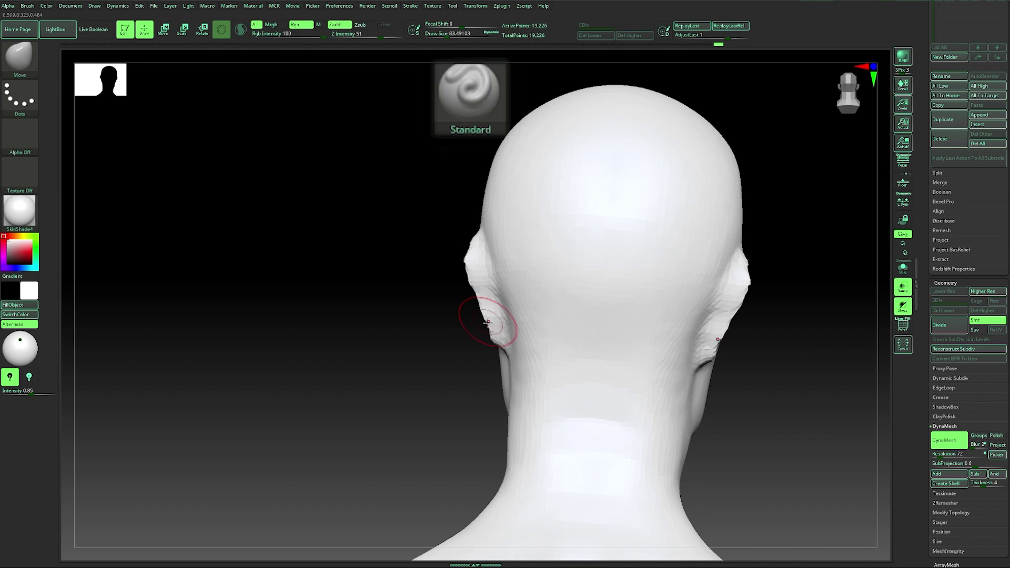
{"action": "left_click_drag", "start_coordinate": [434, 343], "coordinate": [625, 256]}
Undo the remeshes and inner ear sculpting back to the rough ears as they were before the first remesh.
{"action": "key", "text": "ctrl+z"}
{"action": "key", "text": "ctrl+z"}
{"action": "key", "text": "ctrl+z"}
{"action": "key", "text": "ctrl+z"}
{"action": "key", "text": "ctrl+z"}
{"action": "key", "text": "ctrl+z"}
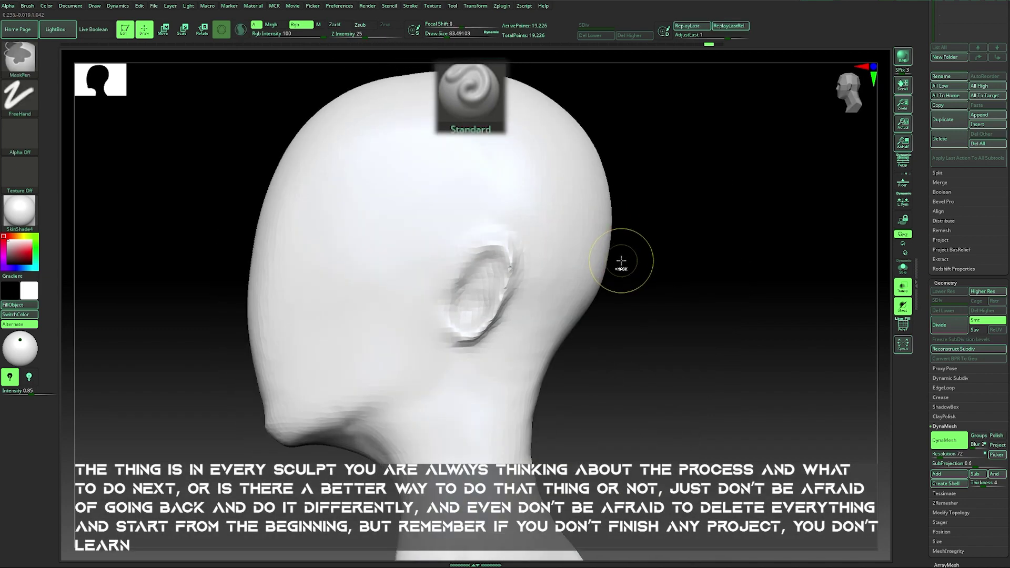
{"action": "key", "text": "ctrl+z"}
{"action": "key", "text": "ctrl+z"}
{"action": "key", "text": "ctrl+z"}
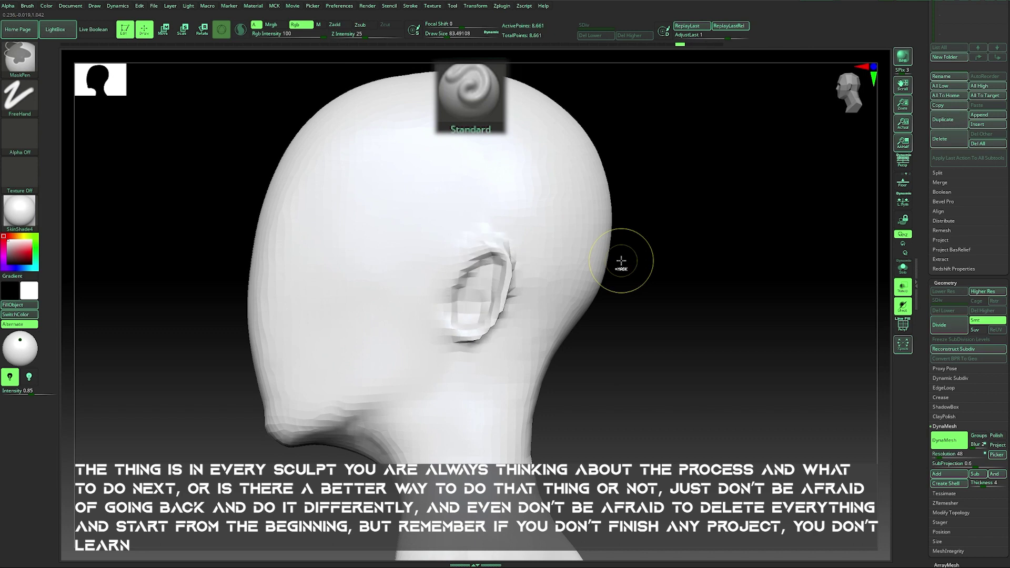
{"action": "key", "text": "ctrl+z"}
{"action": "key", "text": "ctrl+z"}
{"action": "key", "text": "ctrl+z"}
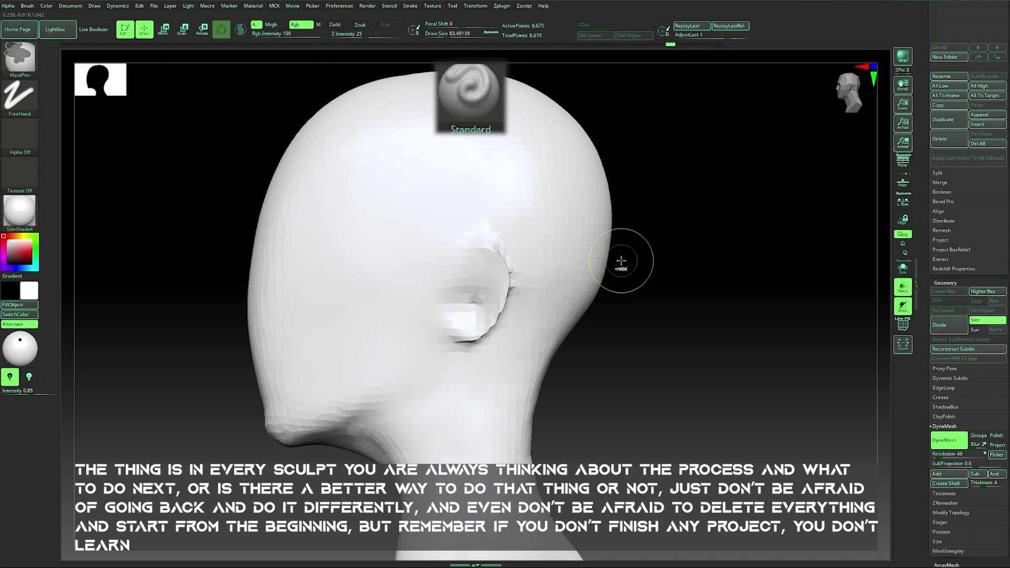
{"action": "key", "text": "ctrl+z"}
{"action": "key", "text": "ctrl+z"}
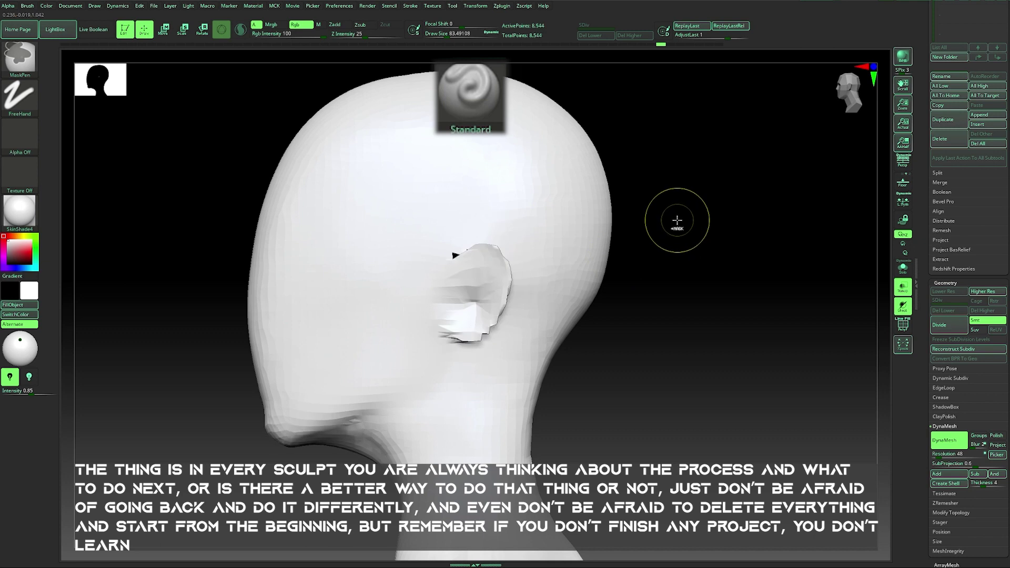
{"action": "key", "text": "ctrl+z"}
{"action": "mouse_move", "coordinate": [678, 220]}
{"action": "left_mouse_down"}
{"action": "mouse_move", "coordinate": [676, 261]}
{"action": "mouse_move", "coordinate": [661, 284]}
{"action": "mouse_move", "coordinate": [694, 230]}
{"action": "mouse_move", "coordinate": [696, 258]}
{"action": "left_mouse_up"}
{"action": "key", "text": "ctrl+z"}
{"action": "left_click", "coordinate": [702, 294]}
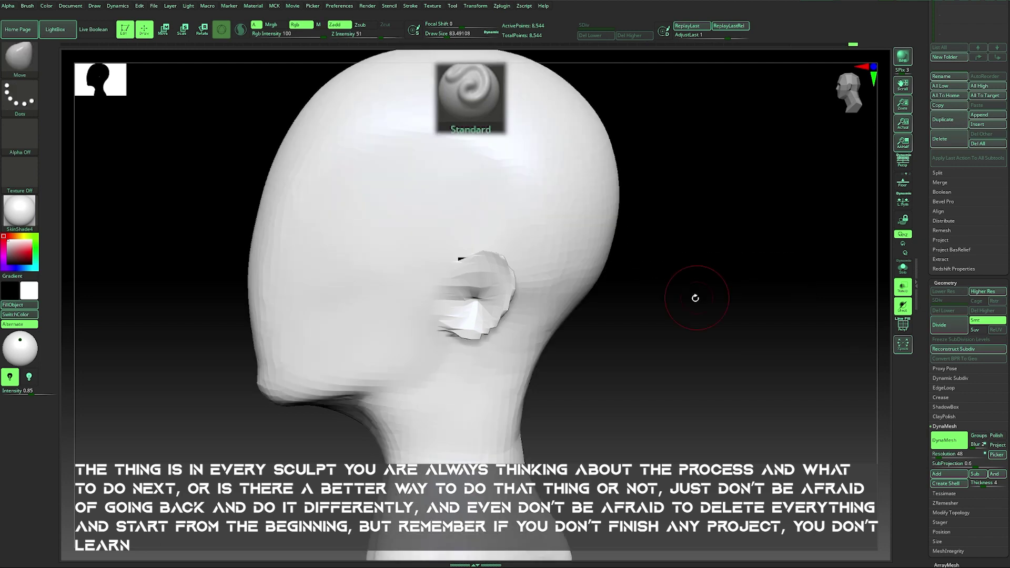
Set the DynaMesh resolution to 72, remesh the head, smooth the jagged backs of the ears and remesh again.
{"action": "key", "text": "ctrl"}
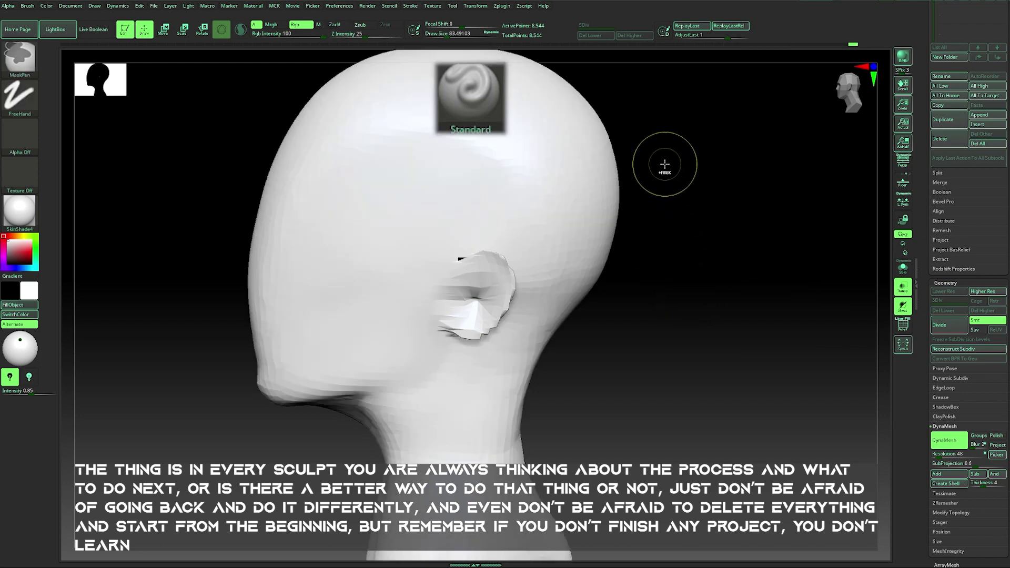
{"action": "left_click_drag", "start_coordinate": [704, 223], "coordinate": [737, 276], "text": "ctrl"}
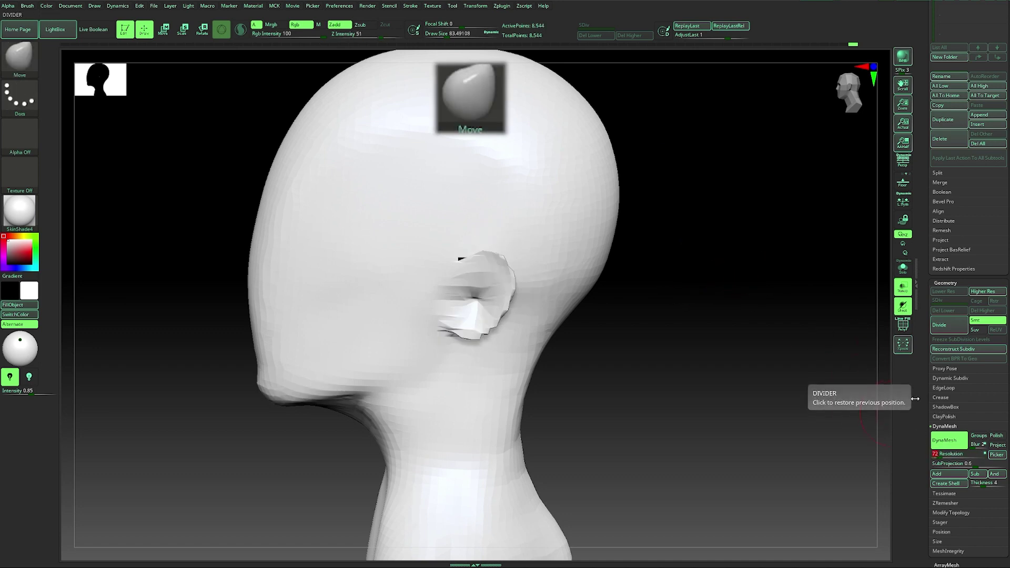
{"action": "key", "text": "Return"}
{"action": "mouse_move", "coordinate": [697, 256]}
{"action": "left_mouse_down", "text": "ctrl"}
{"action": "mouse_move", "coordinate": [726, 307]}
{"action": "mouse_move", "coordinate": [639, 284]}
{"action": "mouse_move", "coordinate": [605, 226]}
{"action": "left_mouse_up", "text": "ctrl"}
{"action": "left_click_drag", "start_coordinate": [441, 271], "coordinate": [467, 301], "text": "shift"}
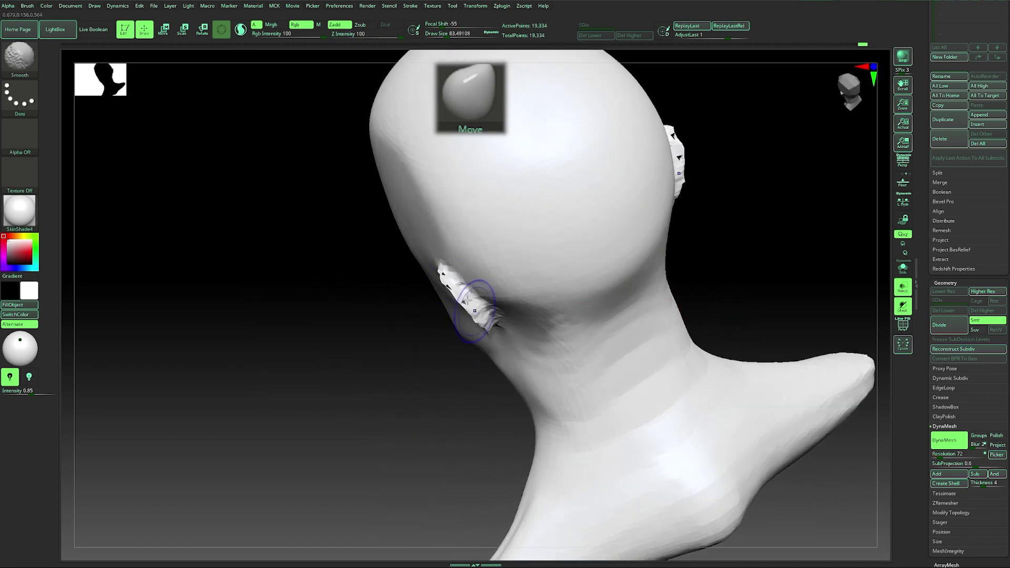
{"action": "left_click_drag", "start_coordinate": [733, 228], "coordinate": [768, 279], "text": "ctrl"}
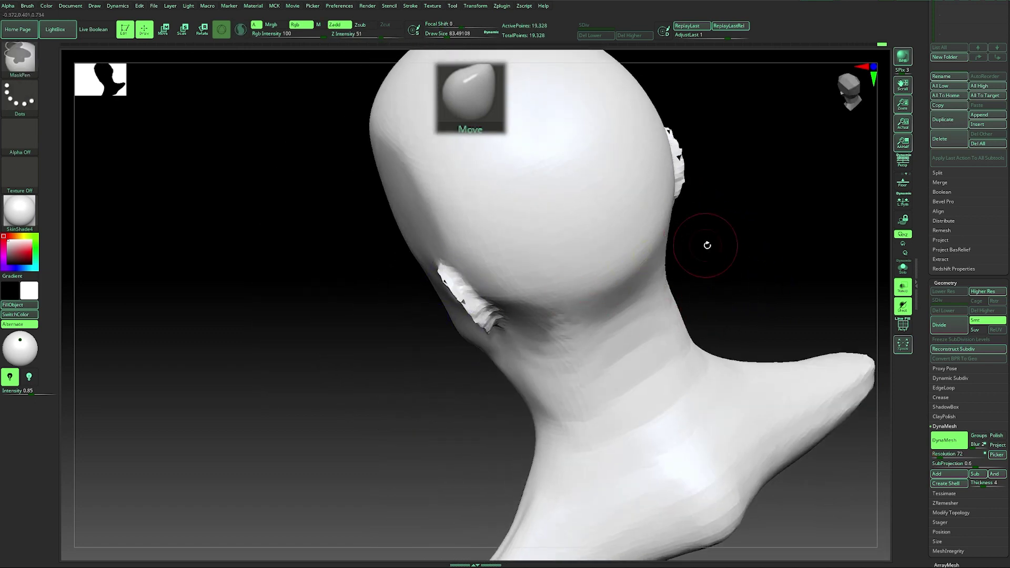
Smooth the backs and lower edges of the ears, remeshing the head with DynaMesh between passes.
{"action": "key", "text": "shift"}
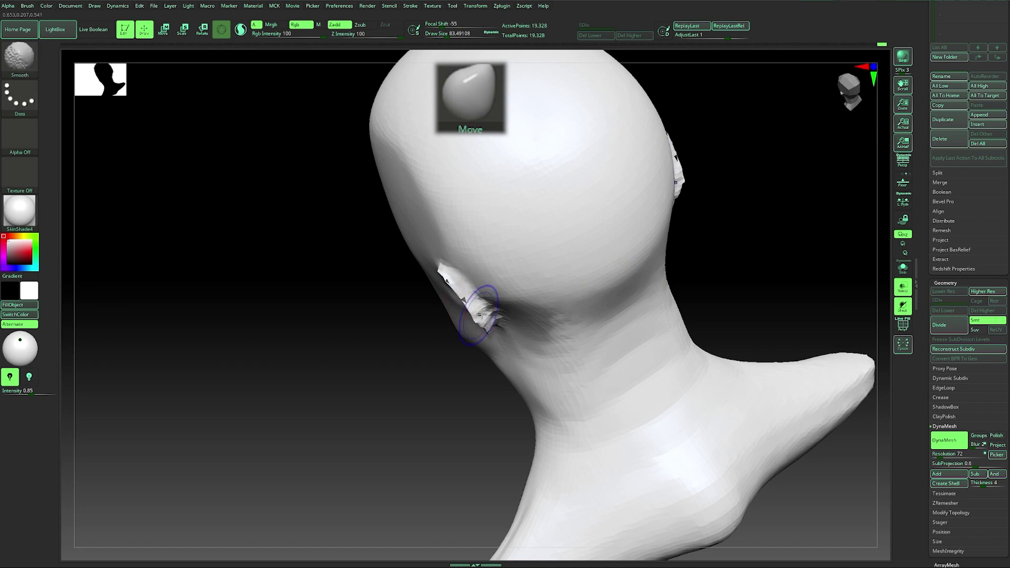
{"action": "mouse_move", "coordinate": [719, 259]}
{"action": "left_mouse_down"}
{"action": "mouse_move", "coordinate": [709, 235]}
{"action": "mouse_move", "coordinate": [700, 258]}
{"action": "mouse_move", "coordinate": [716, 257]}
{"action": "left_mouse_up"}
{"action": "left_click_drag", "start_coordinate": [735, 243], "coordinate": [741, 280], "text": "ctrl"}
{"action": "left_click_drag", "start_coordinate": [691, 255], "coordinate": [683, 293]}
{"action": "left_click_drag", "start_coordinate": [518, 308], "coordinate": [520, 309], "text": "shift"}
{"action": "left_click_drag", "start_coordinate": [651, 316], "coordinate": [643, 334], "text": "ctrl"}
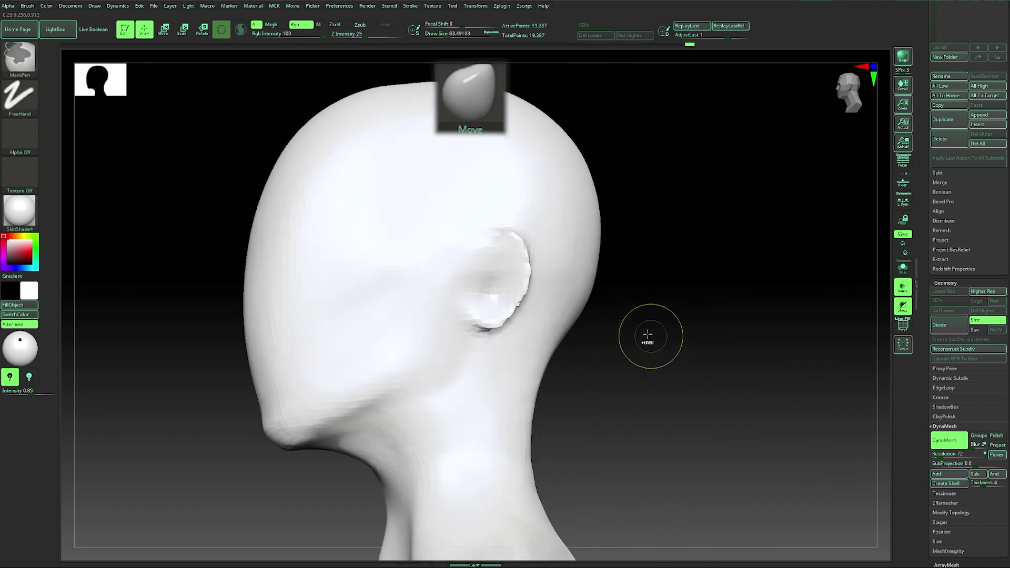
{"action": "left_click_drag", "start_coordinate": [509, 323], "coordinate": [503, 327], "text": "shift"}
{"action": "mouse_move", "coordinate": [636, 330]}
{"action": "left_mouse_down", "text": "shift"}
{"action": "mouse_move", "coordinate": [674, 333]}
{"action": "mouse_move", "coordinate": [645, 332]}
{"action": "mouse_move", "coordinate": [697, 316]}
{"action": "left_mouse_up", "text": "shift"}
Hollow the inner ear and define its inner folds with the Standard brush at draw size about 27, and remesh.
{"action": "key", "text": "b"}
{"action": "key", "text": "s"}
{"action": "key", "text": "t"}
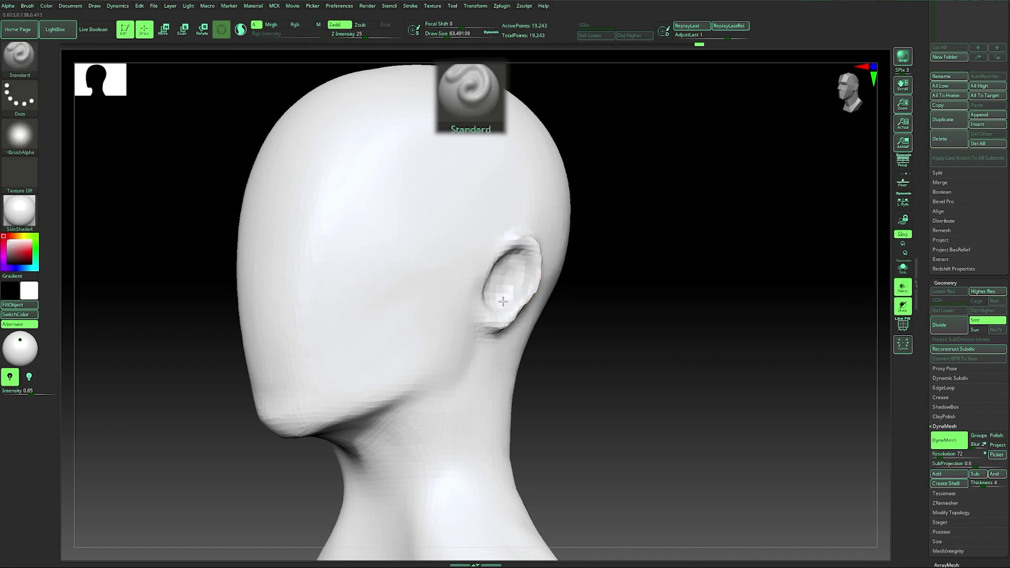
{"action": "left_click_drag", "start_coordinate": [672, 261], "coordinate": [683, 264], "text": "shift"}
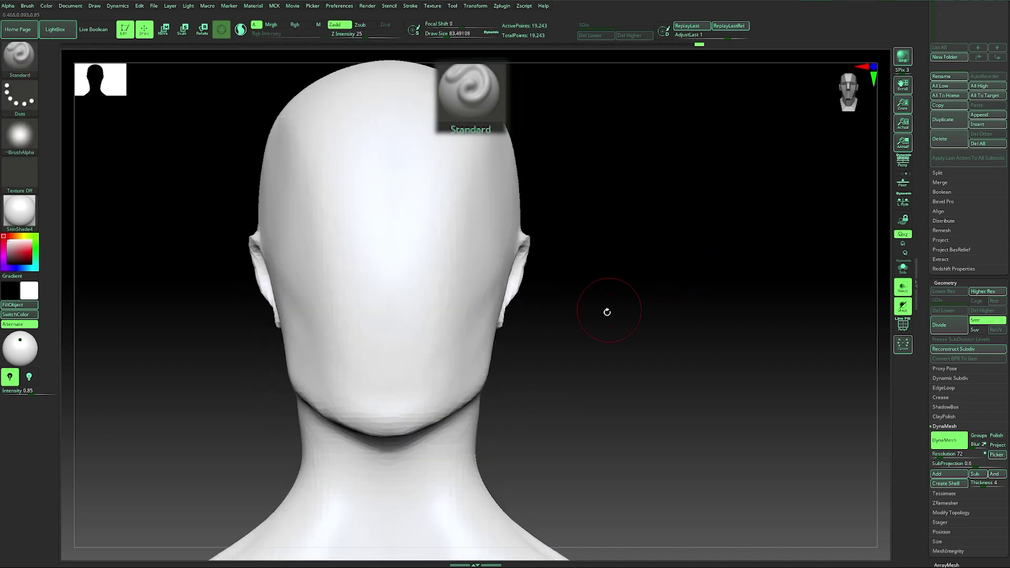
{"action": "mouse_move", "coordinate": [623, 289]}
{"action": "left_mouse_down", "text": "alt"}
{"action": "mouse_move", "coordinate": [566, 284]}
{"action": "mouse_move", "coordinate": [564, 293]}
{"action": "mouse_move", "coordinate": [597, 303]}
{"action": "mouse_move", "coordinate": [636, 289]}
{"action": "mouse_move", "coordinate": [642, 320]}
{"action": "mouse_move", "coordinate": [648, 288]}
{"action": "mouse_move", "coordinate": [683, 300]}
{"action": "left_mouse_up", "text": "alt"}
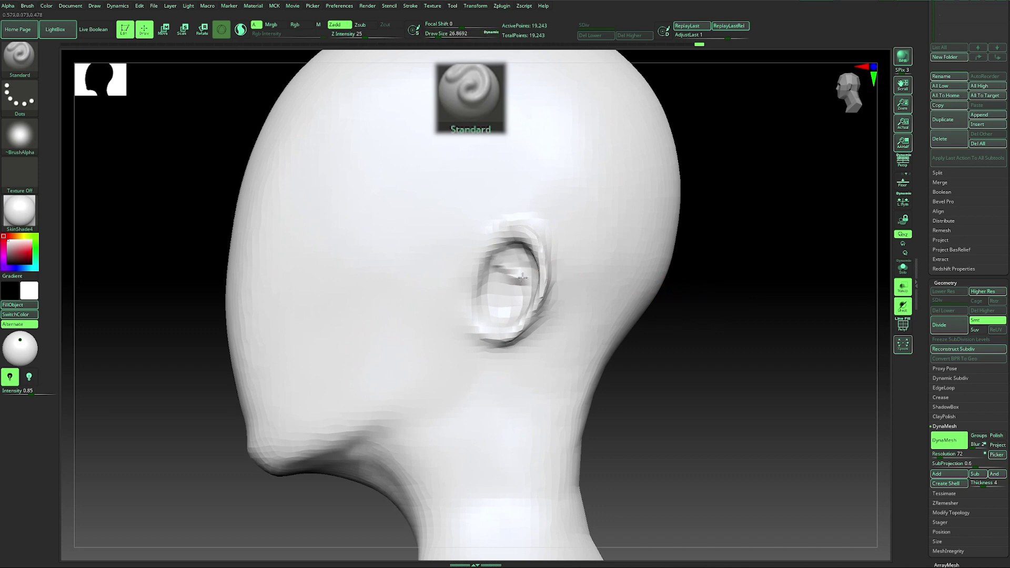
{"action": "left_click_drag", "start_coordinate": [718, 269], "coordinate": [729, 305], "text": "ctrl"}
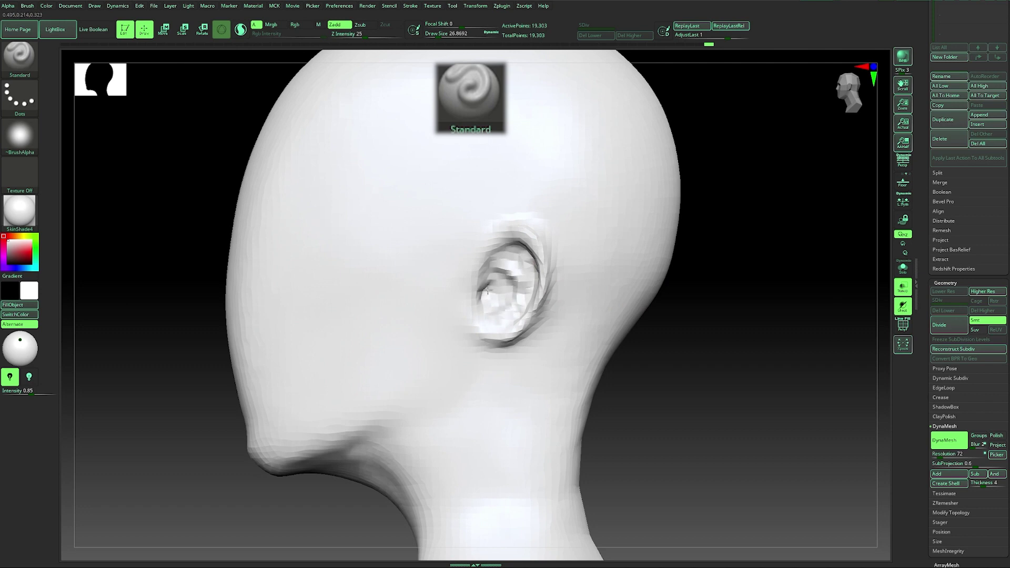
Carve along the back of the ear with the DamStandard brush at draw size about 27.
{"action": "left_click_drag", "start_coordinate": [753, 269], "coordinate": [500, 271]}
{"action": "key", "text": "b"}
{"action": "key", "text": "d"}
{"action": "key", "text": "s"}
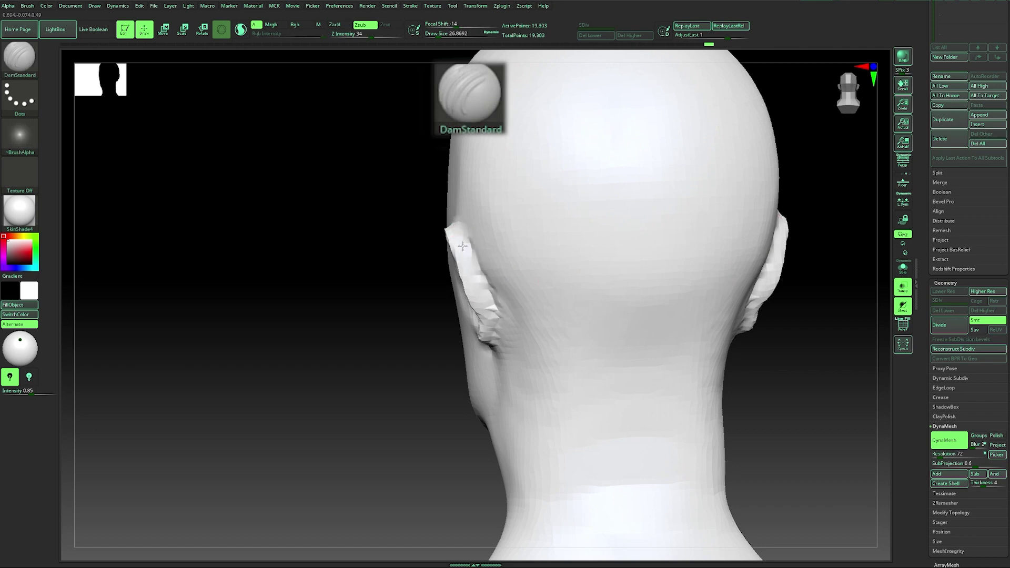
{"action": "right_click_drag", "start_coordinate": [463, 246], "coordinate": [420, 329]}
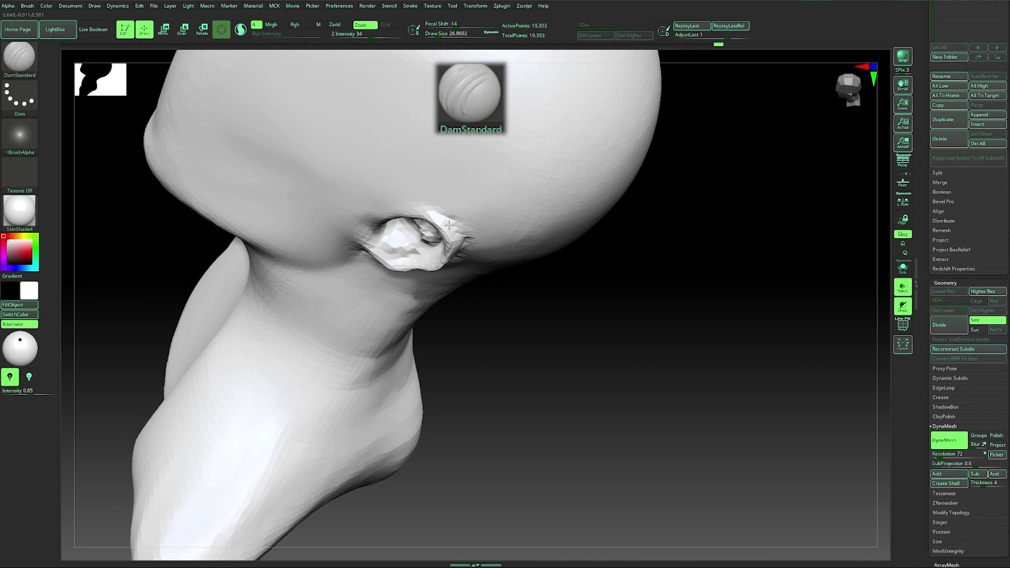
{"action": "left_click_drag", "start_coordinate": [609, 318], "coordinate": [595, 284]}
Build up the ear's upper rim with the Standard brush at draw size about 62, and smooth around it.
{"action": "key", "text": "b"}
{"action": "key", "text": "m"}
{"action": "key", "text": "v"}
{"action": "key", "text": "b"}
{"action": "key", "text": "s"}
{"action": "key", "text": "t"}
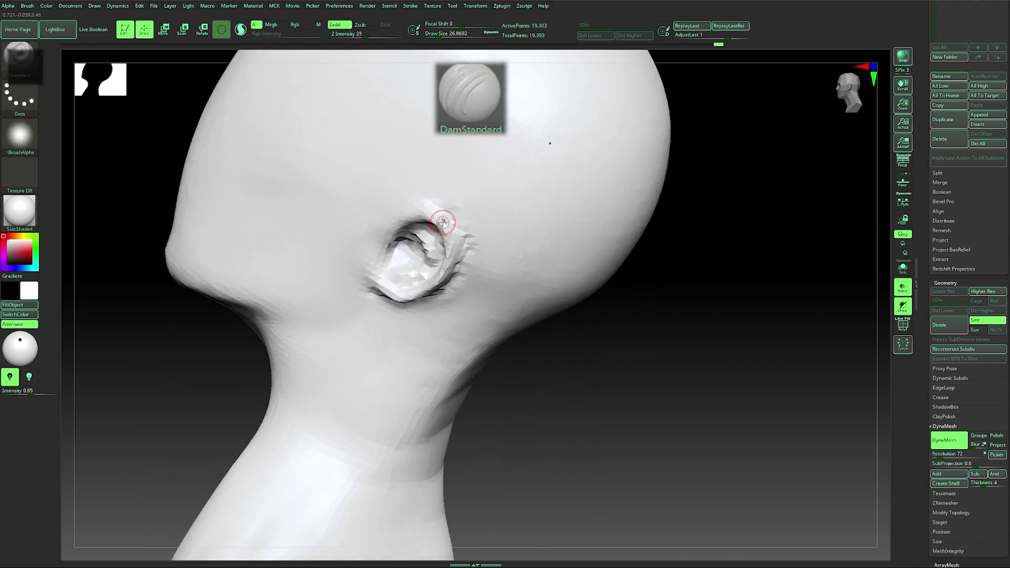
{"action": "key", "text": "s"}
{"action": "left_click_drag", "start_coordinate": [432, 213], "coordinate": [437, 213]}
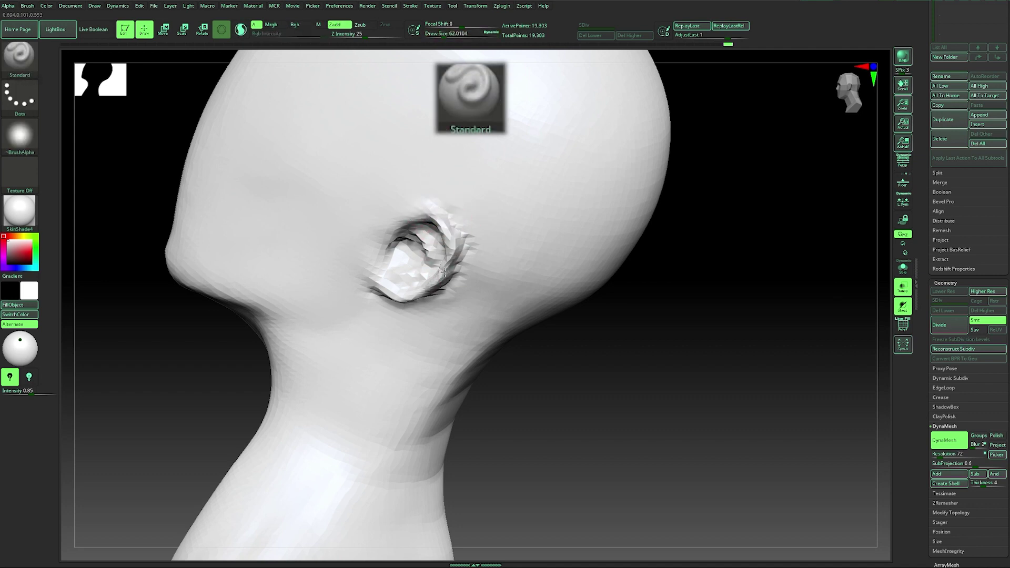
{"action": "mouse_move", "coordinate": [598, 349]}
{"action": "right_mouse_down"}
{"action": "mouse_move", "coordinate": [486, 294]}
{"action": "mouse_move", "coordinate": [492, 339]}
{"action": "mouse_move", "coordinate": [467, 334]}
{"action": "right_mouse_up"}
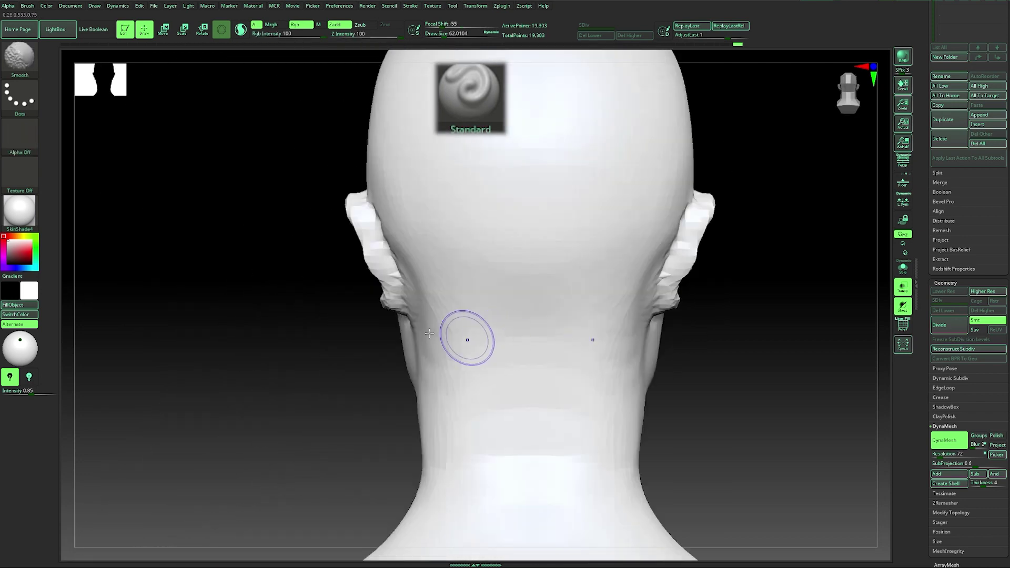
Adjust the shape of the ears from behind with the Move brush at draw size about 62.
{"action": "key", "text": "b"}
{"action": "key", "text": "m"}
{"action": "key", "text": "v"}
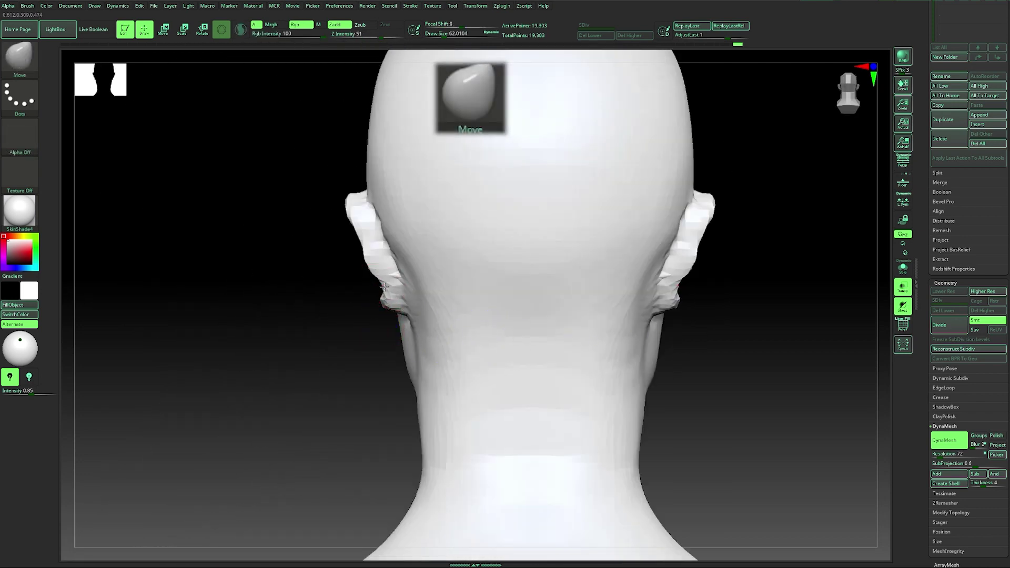
{"action": "right_click_drag", "start_coordinate": [354, 355], "coordinate": [413, 352]}
{"action": "mouse_move", "coordinate": [488, 319]}
{"action": "right_mouse_down", "text": "ctrl"}
{"action": "mouse_move", "coordinate": [400, 308]}
{"action": "mouse_move", "coordinate": [451, 318]}
{"action": "mouse_move", "coordinate": [378, 323]}
{"action": "mouse_move", "coordinate": [387, 256]}
{"action": "right_mouse_up", "text": "ctrl"}
{"action": "key", "text": "shift"}
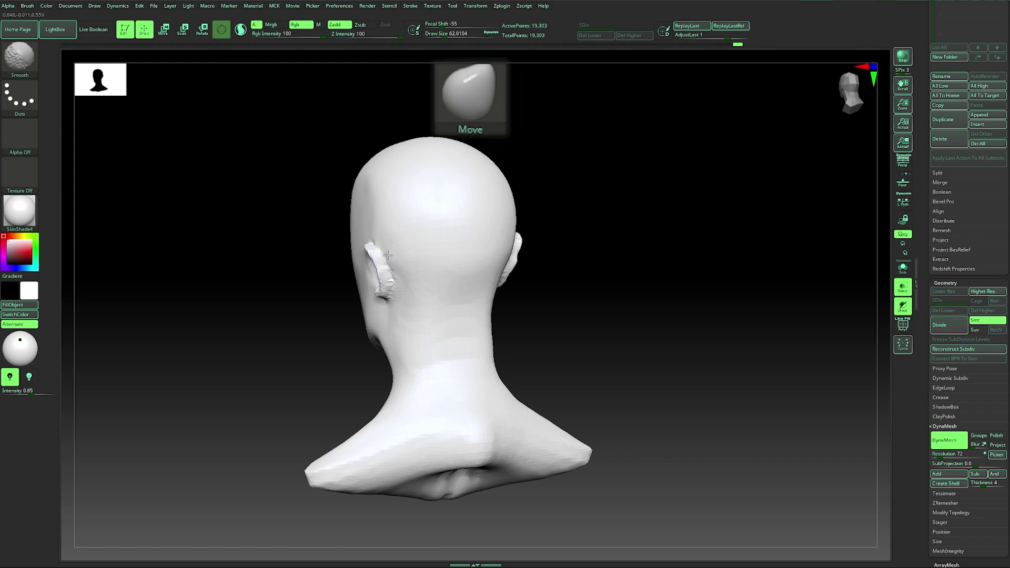
{"action": "mouse_move", "coordinate": [332, 344]}
{"action": "right_mouse_down"}
{"action": "mouse_move", "coordinate": [358, 363]}
{"action": "mouse_move", "coordinate": [352, 318]}
{"action": "right_mouse_up"}
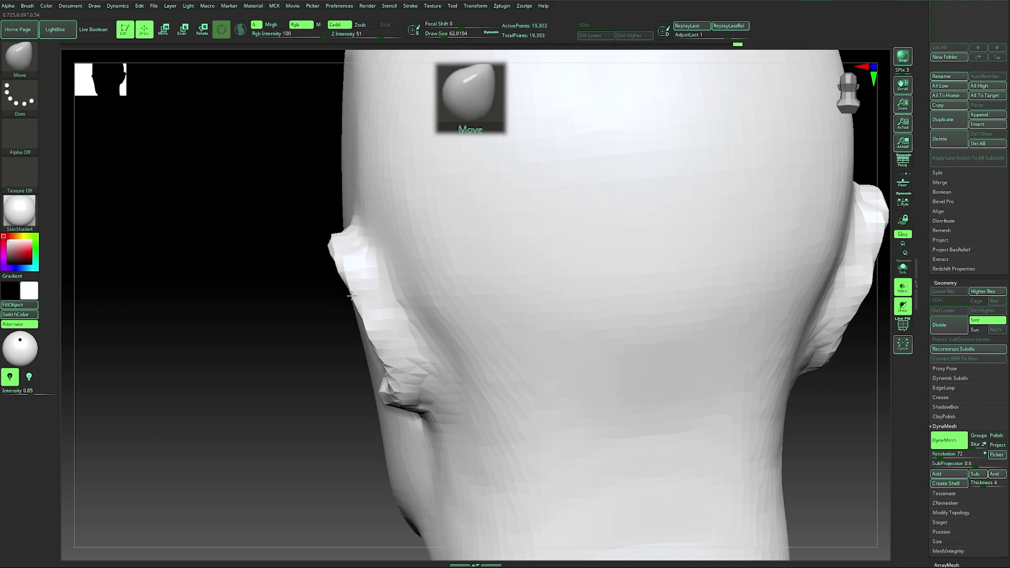
{"action": "right_click_drag", "start_coordinate": [392, 364], "coordinate": [419, 387]}
{"action": "mouse_move", "coordinate": [466, 344]}
{"action": "right_mouse_down", "text": "ctrl"}
{"action": "mouse_move", "coordinate": [445, 363]}
{"action": "mouse_move", "coordinate": [453, 305]}
{"action": "mouse_move", "coordinate": [394, 322]}
{"action": "mouse_move", "coordinate": [463, 309]}
{"action": "right_mouse_up", "text": "ctrl"}
Sculpt the front edge of the ear where it meets the cheek with the Standard brush, and smooth it.
{"action": "key", "text": "b"}
{"action": "key", "text": "s"}
{"action": "key", "text": "t"}
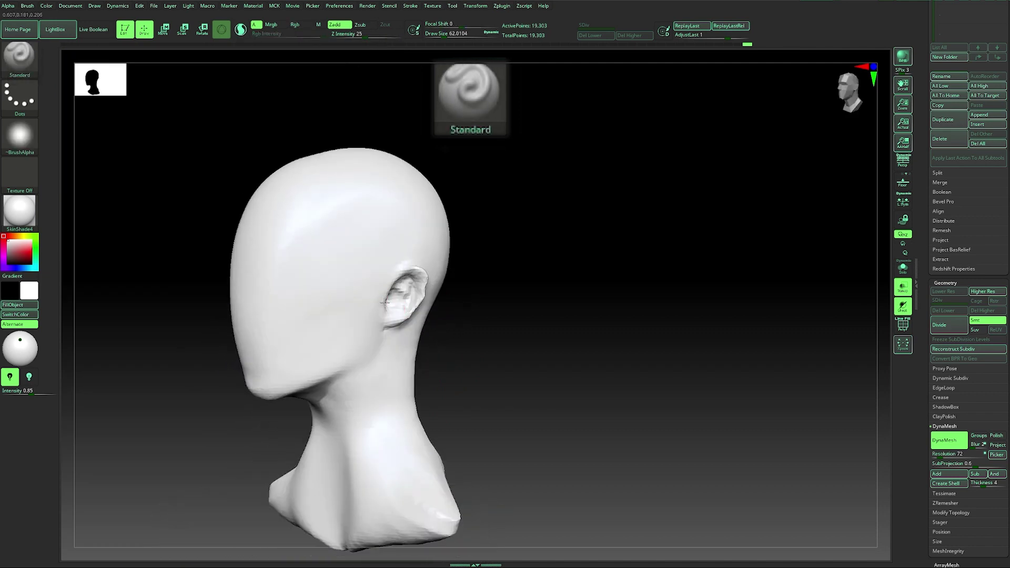
{"action": "key", "text": "shift"}
{"action": "mouse_move", "coordinate": [389, 300]}
{"action": "right_mouse_down"}
{"action": "mouse_move", "coordinate": [523, 289]}
{"action": "mouse_move", "coordinate": [392, 306]}
{"action": "right_mouse_up"}
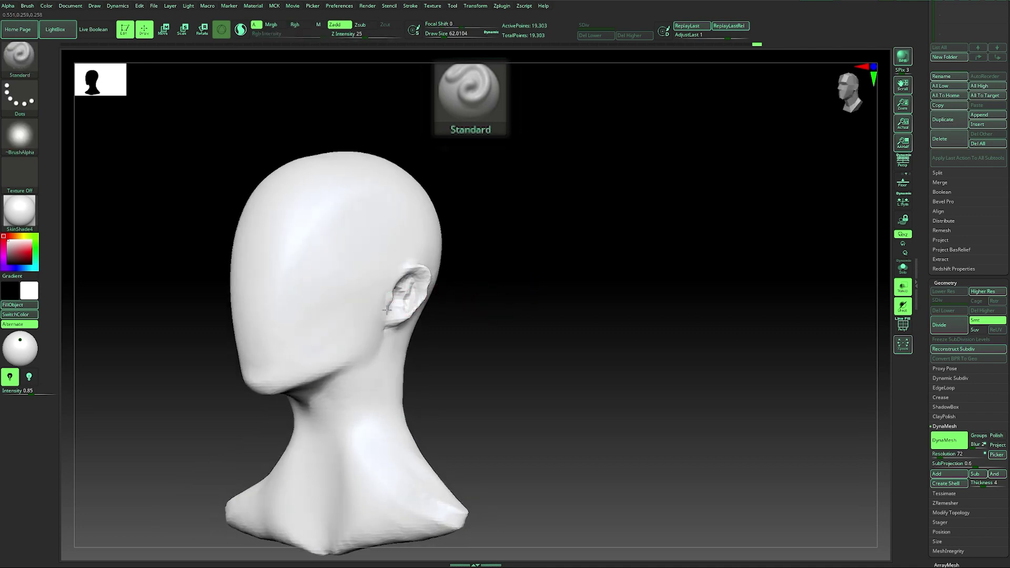
{"action": "left_click_drag", "start_coordinate": [389, 306], "coordinate": [396, 295], "text": "shift"}
{"action": "mouse_move", "coordinate": [460, 304]}
{"action": "right_mouse_down", "text": "shift"}
{"action": "mouse_move", "coordinate": [503, 311]}
{"action": "mouse_move", "coordinate": [418, 304]}
{"action": "mouse_move", "coordinate": [516, 307]}
{"action": "mouse_move", "coordinate": [557, 293]}
{"action": "right_mouse_up", "text": "shift"}
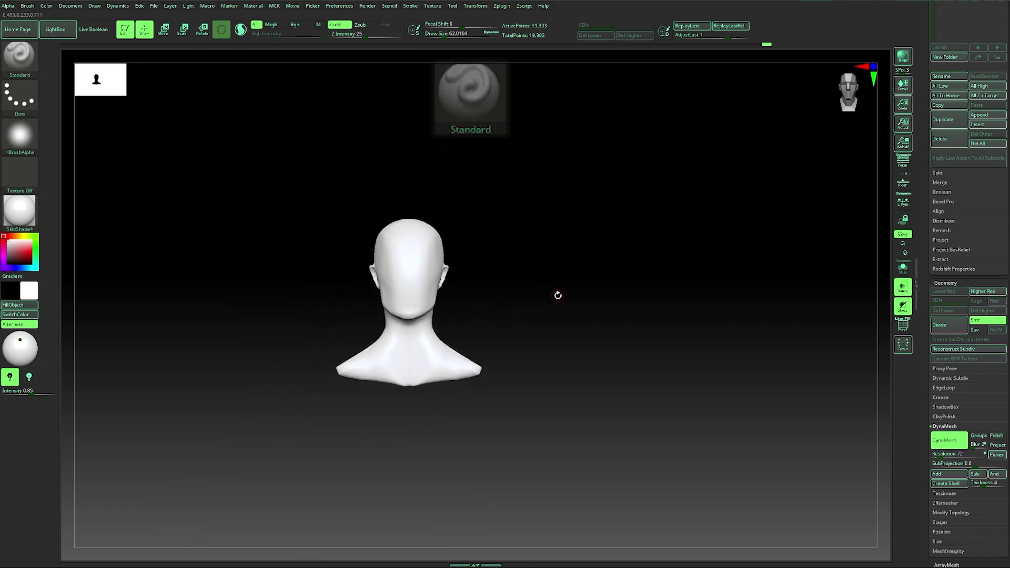
Reshape the jaw and cheeks from the front with the Move brush at draw size about 245.
{"action": "key", "text": "b"}
{"action": "key", "text": "m"}
{"action": "key", "text": "v"}
{"action": "mouse_move", "coordinate": [534, 301]}
{"action": "right_mouse_down"}
{"action": "mouse_move", "coordinate": [546, 293]}
{"action": "mouse_move", "coordinate": [532, 296]}
{"action": "mouse_move", "coordinate": [535, 341]}
{"action": "mouse_move", "coordinate": [515, 347]}
{"action": "right_mouse_up"}
{"action": "key", "text": "s"}
{"action": "left_click_drag", "start_coordinate": [466, 330], "coordinate": [483, 328]}
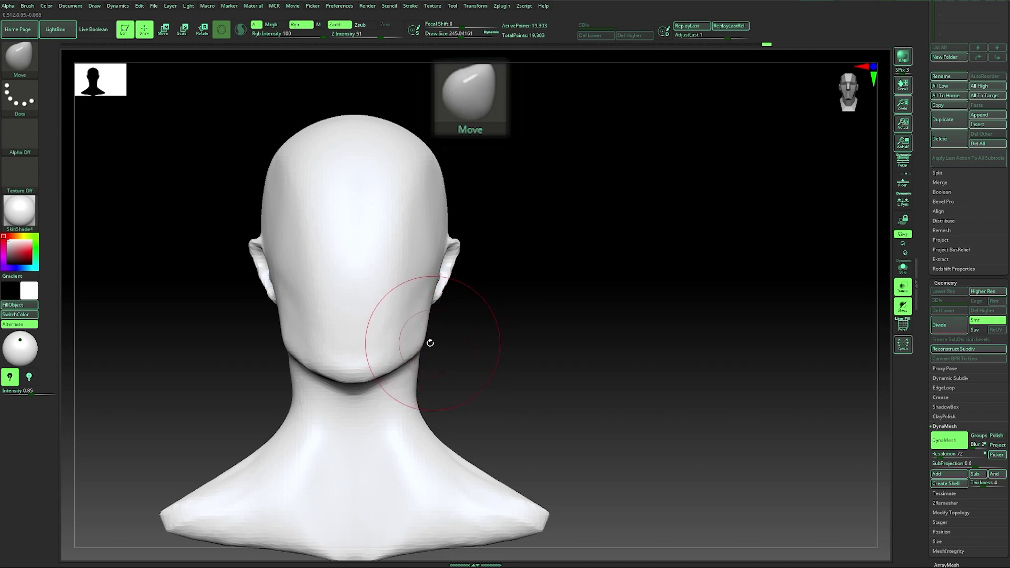
{"action": "mouse_move", "coordinate": [461, 337]}
{"action": "right_mouse_down"}
{"action": "mouse_move", "coordinate": [405, 345]}
{"action": "mouse_move", "coordinate": [459, 367]}
{"action": "mouse_move", "coordinate": [433, 354]}
{"action": "mouse_move", "coordinate": [439, 386]}
{"action": "right_mouse_up"}
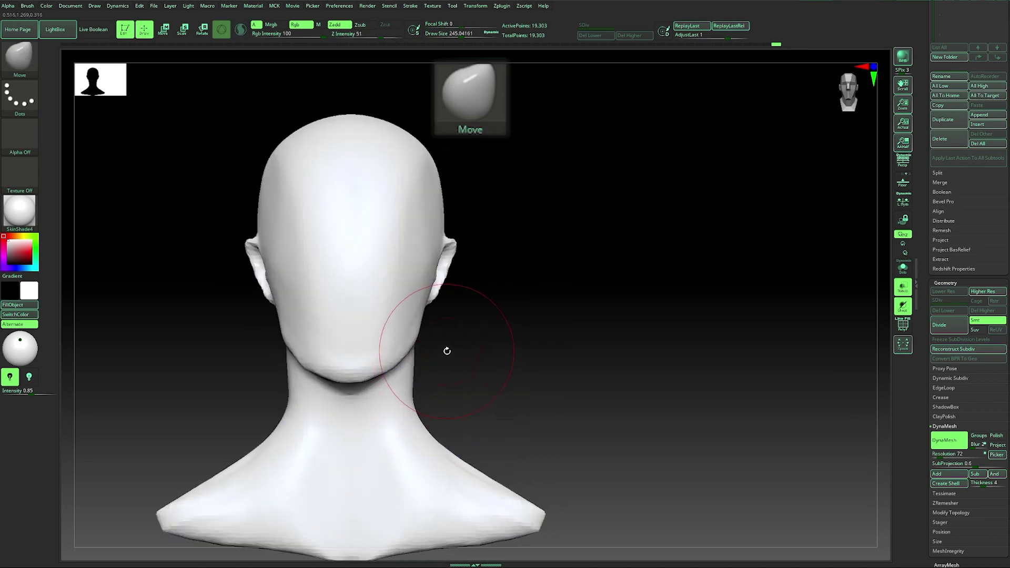
Refine the narrowing of the jawline below the ears with the Move brush at draw size about 136.
{"action": "key", "text": "shift"}
{"action": "mouse_move", "coordinate": [445, 339]}
{"action": "right_mouse_down"}
{"action": "mouse_move", "coordinate": [415, 348]}
{"action": "mouse_move", "coordinate": [514, 340]}
{"action": "right_mouse_up"}
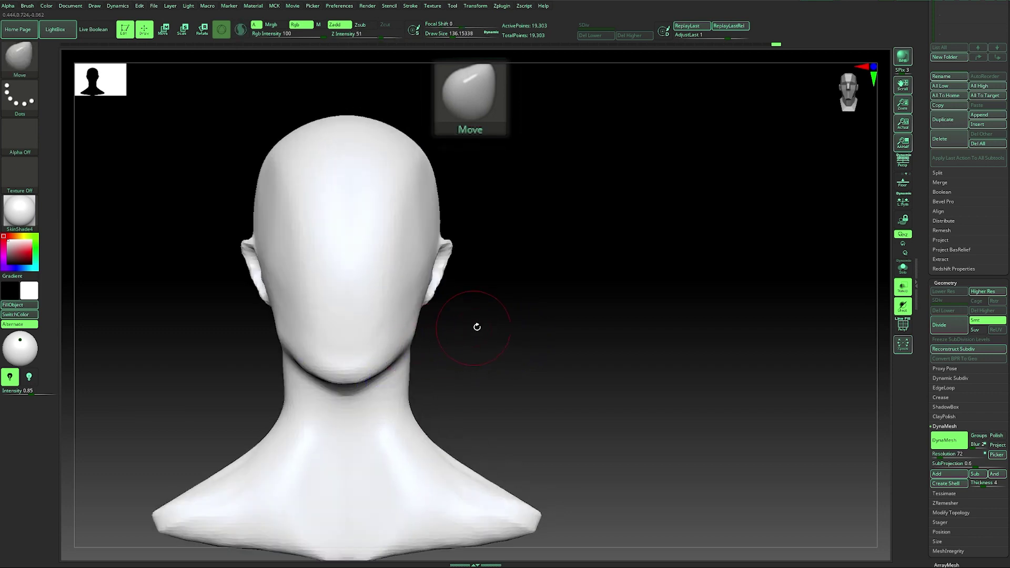
{"action": "mouse_move", "coordinate": [475, 340]}
{"action": "right_mouse_down"}
{"action": "mouse_move", "coordinate": [413, 332]}
{"action": "mouse_move", "coordinate": [451, 322]}
{"action": "mouse_move", "coordinate": [438, 333]}
{"action": "right_mouse_up"}
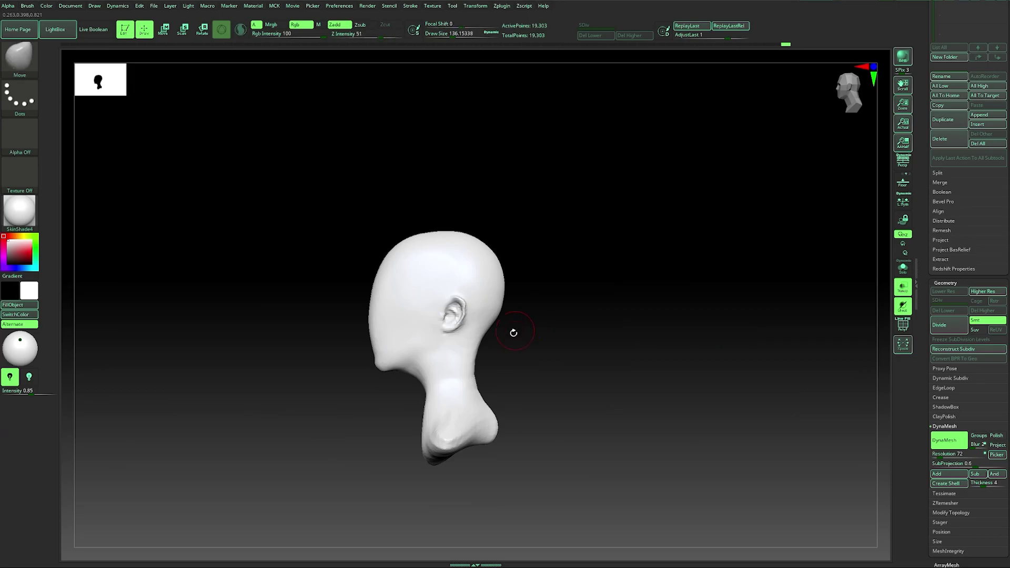
{"action": "right_click_drag", "start_coordinate": [514, 332], "coordinate": [558, 338], "text": "shift"}
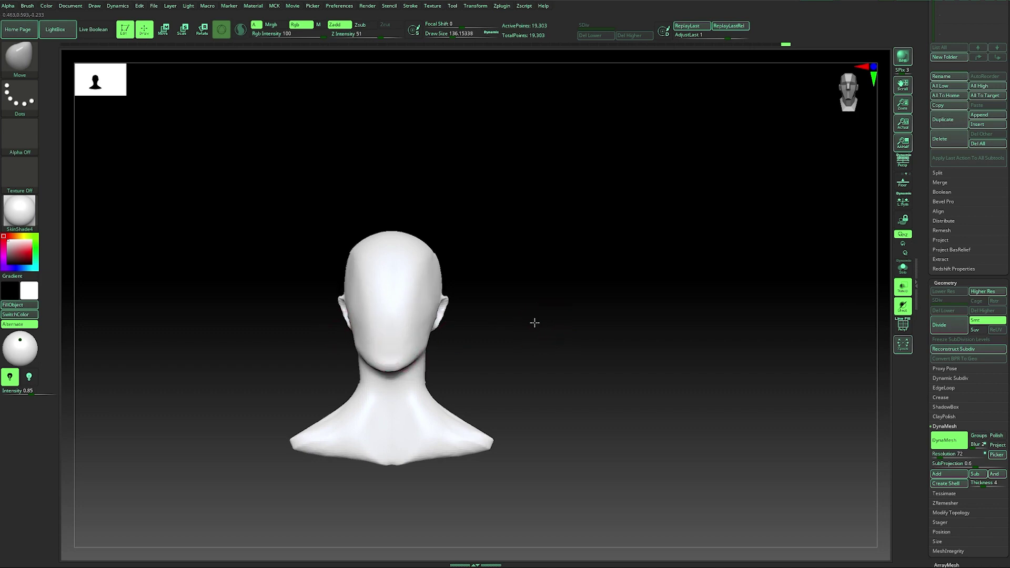
{"action": "left_click_drag", "start_coordinate": [535, 323], "coordinate": [507, 325], "text": "shift"}
Push in the bulging upper back behind the shoulders with the Move brush at draw size about 318.
{"action": "mouse_move", "coordinate": [472, 378]}
{"action": "right_mouse_down"}
{"action": "mouse_move", "coordinate": [566, 365]}
{"action": "mouse_move", "coordinate": [492, 366]}
{"action": "mouse_move", "coordinate": [505, 361]}
{"action": "mouse_move", "coordinate": [499, 329]}
{"action": "mouse_move", "coordinate": [482, 332]}
{"action": "mouse_move", "coordinate": [584, 280]}
{"action": "mouse_move", "coordinate": [584, 317]}
{"action": "right_mouse_up"}
{"action": "key", "text": "s"}
{"action": "mouse_move", "coordinate": [611, 338]}
{"action": "left_mouse_down"}
{"action": "mouse_move", "coordinate": [623, 338]}
{"action": "mouse_move", "coordinate": [630, 319]}
{"action": "left_mouse_up"}
{"action": "left_click_drag", "start_coordinate": [613, 361], "coordinate": [634, 367]}
{"action": "left_click_drag", "start_coordinate": [561, 427], "coordinate": [579, 433]}
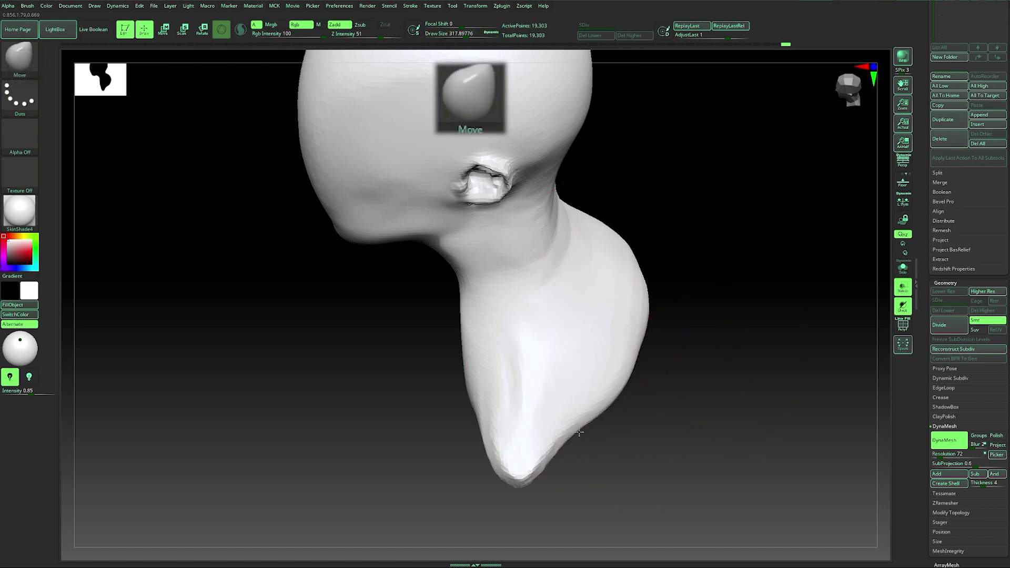
{"action": "right_click_drag", "start_coordinate": [581, 417], "coordinate": [672, 347]}
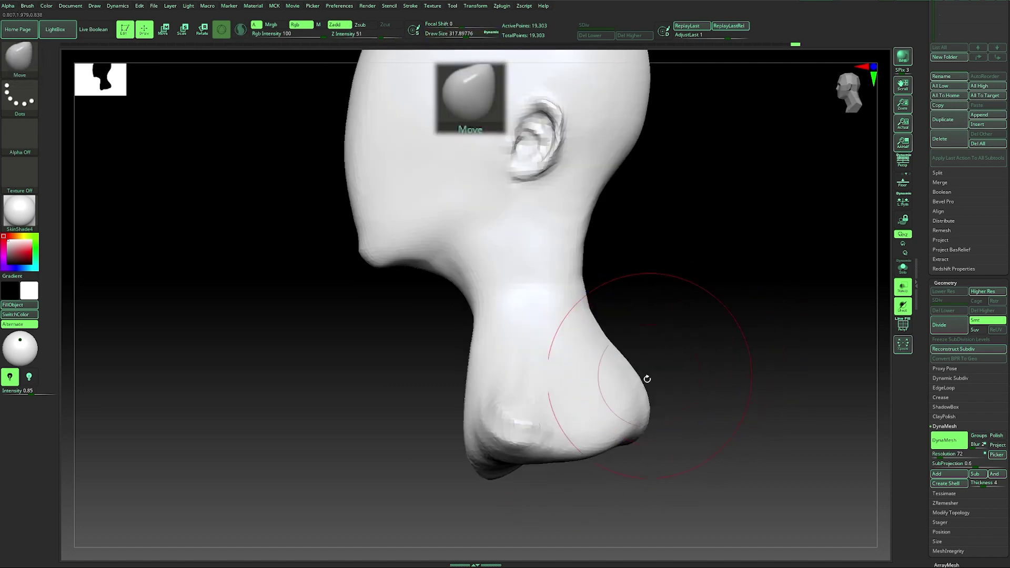
{"action": "right_click_drag", "start_coordinate": [643, 393], "coordinate": [718, 375]}
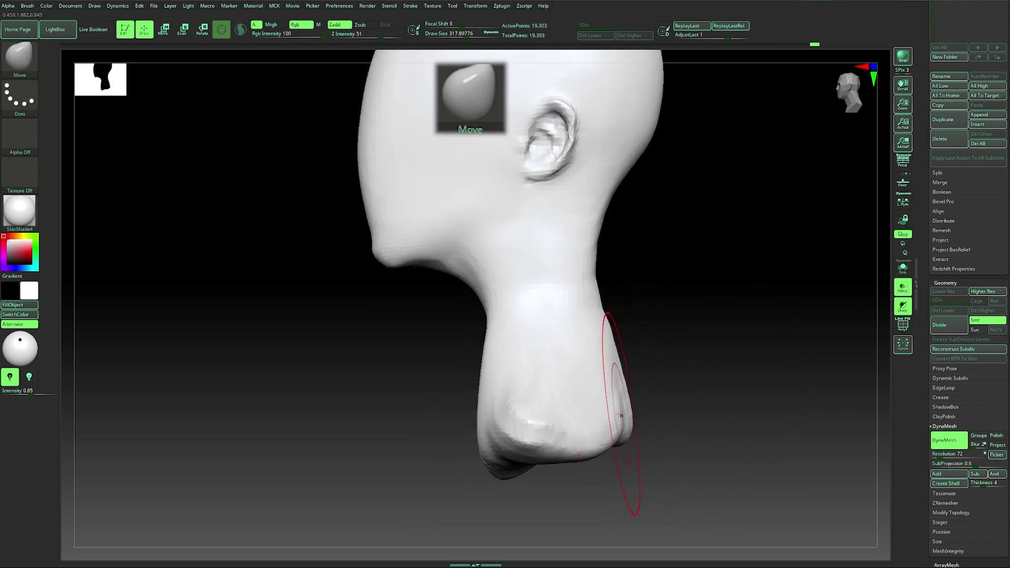
Adjust the slope between neck and shoulders from behind with the Move brush at draw size about 257, and smooth the shoulder ends.
{"action": "mouse_move", "coordinate": [692, 364]}
{"action": "right_mouse_down"}
{"action": "mouse_move", "coordinate": [695, 421]}
{"action": "mouse_move", "coordinate": [669, 395]}
{"action": "mouse_move", "coordinate": [673, 375]}
{"action": "mouse_move", "coordinate": [622, 367]}
{"action": "mouse_move", "coordinate": [661, 361]}
{"action": "mouse_move", "coordinate": [629, 345]}
{"action": "mouse_move", "coordinate": [581, 376]}
{"action": "mouse_move", "coordinate": [586, 342]}
{"action": "mouse_move", "coordinate": [530, 359]}
{"action": "right_mouse_up"}
{"action": "key", "text": "s"}
{"action": "left_click_drag", "start_coordinate": [586, 339], "coordinate": [582, 337]}
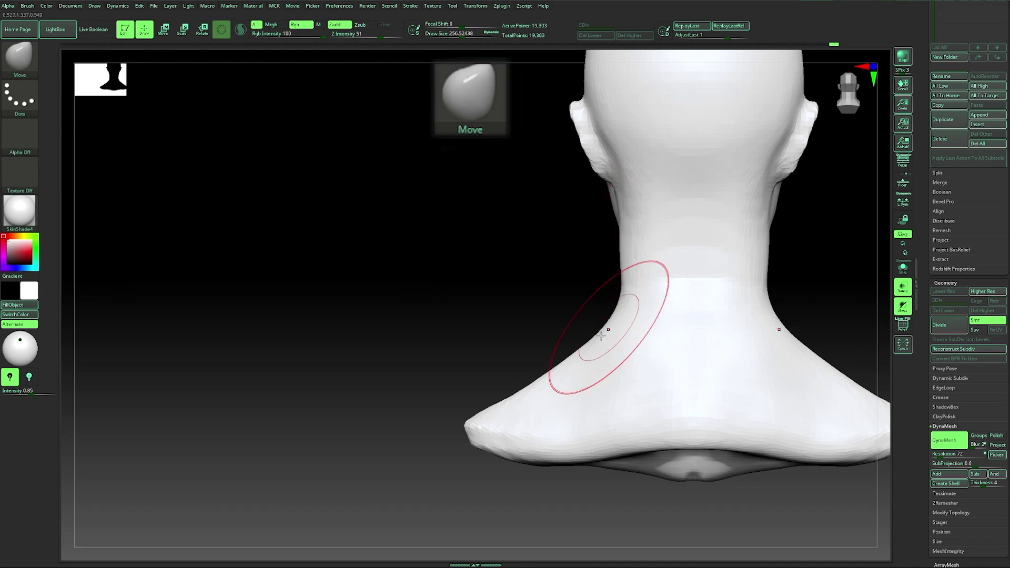
{"action": "right_click_drag", "start_coordinate": [543, 327], "coordinate": [594, 365]}
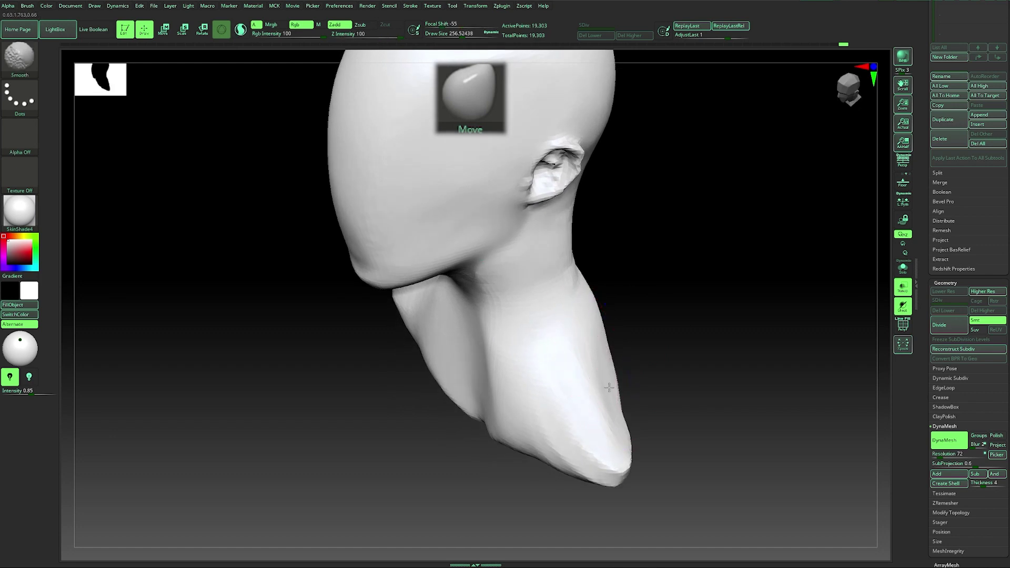
{"action": "left_click_drag", "start_coordinate": [557, 445], "coordinate": [611, 457], "text": "shift"}
Shape the front of the chest below the neck with the Move brush at draw size about 182.
{"action": "right_click_drag", "start_coordinate": [634, 406], "coordinate": [665, 376]}
{"action": "key", "text": "s"}
{"action": "left_click_drag", "start_coordinate": [455, 397], "coordinate": [425, 411]}
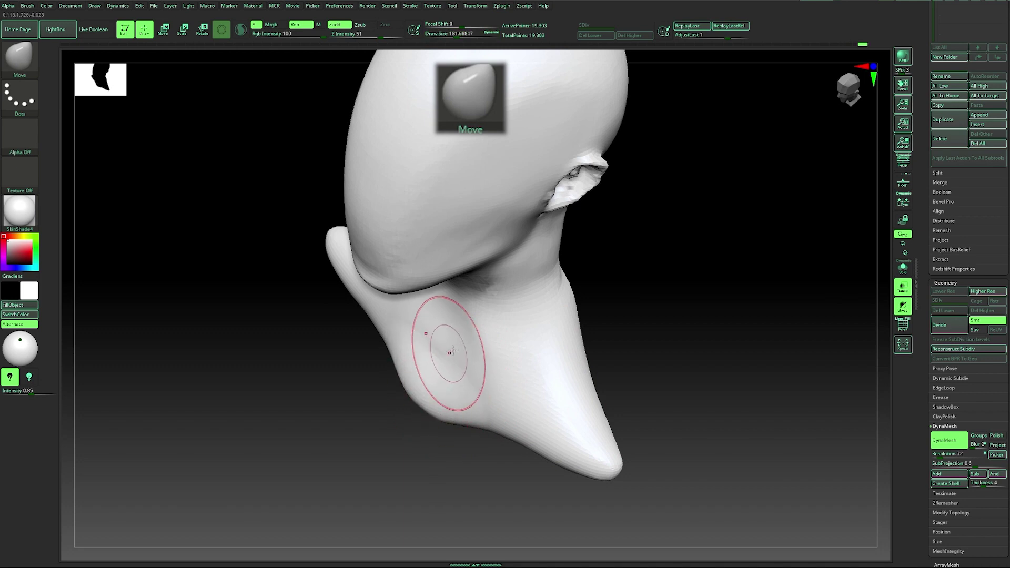
{"action": "mouse_move", "coordinate": [649, 332]}
{"action": "left_mouse_down"}
{"action": "mouse_move", "coordinate": [642, 299]}
{"action": "mouse_move", "coordinate": [656, 280]}
{"action": "mouse_move", "coordinate": [631, 328]}
{"action": "left_mouse_up"}
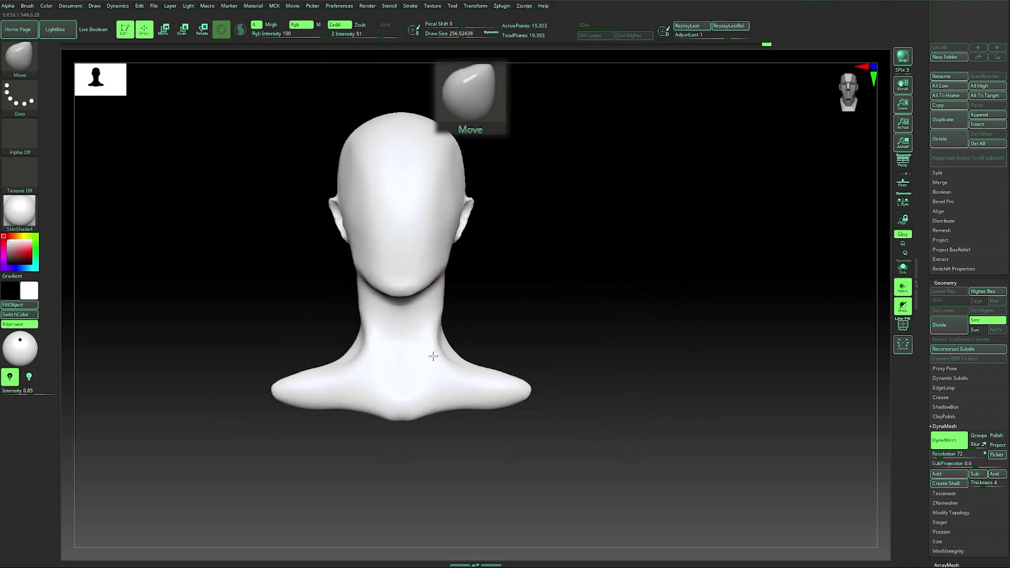
Pull up the slope between neck and shoulders from the front with the Move brush at draw size about 257.
{"action": "left_click_drag", "start_coordinate": [440, 357], "coordinate": [476, 337]}
{"action": "key", "text": "ctrl+z"}
{"action": "key", "text": "ctrl+z"}
{"action": "key", "text": "ctrl+shift+z"}
{"action": "key", "text": "ctrl+shift+z"}
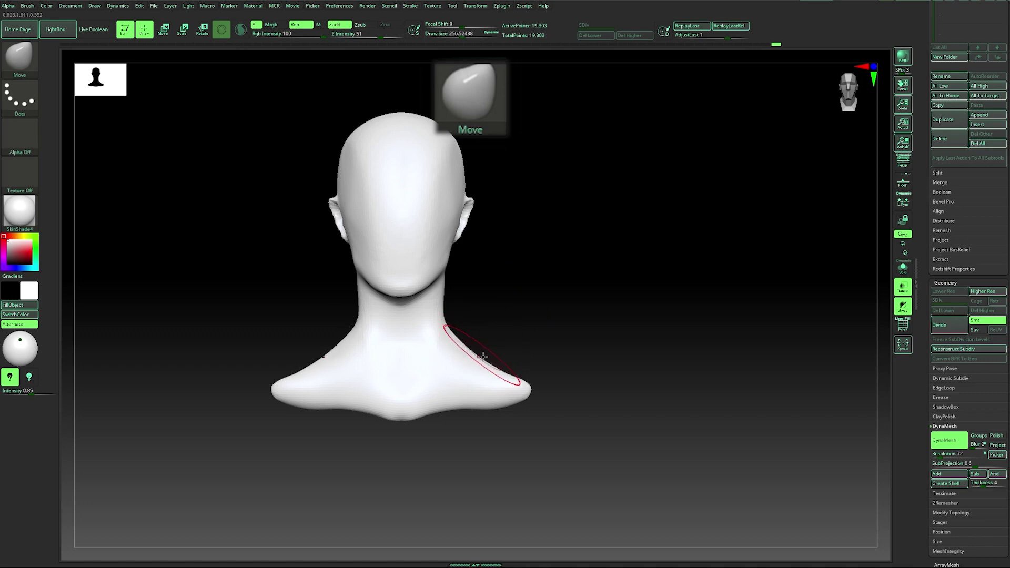
{"action": "left_click_drag", "start_coordinate": [532, 372], "coordinate": [536, 315]}
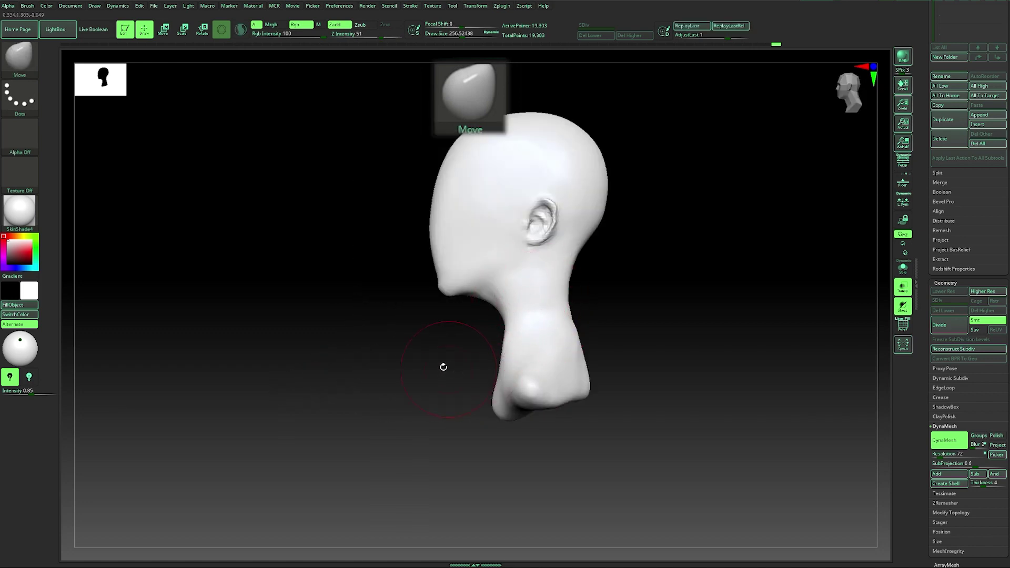
Adjust the upper back and nape in side view with the Move brush at draw sizes about 257 and 344.
{"action": "left_click_drag", "start_coordinate": [585, 380], "coordinate": [594, 378]}
{"action": "key", "text": "s"}
{"action": "mouse_move", "coordinate": [588, 323]}
{"action": "left_mouse_down"}
{"action": "mouse_move", "coordinate": [572, 333]}
{"action": "mouse_move", "coordinate": [570, 293]}
{"action": "mouse_move", "coordinate": [584, 302]}
{"action": "mouse_move", "coordinate": [597, 294]}
{"action": "left_mouse_up"}
{"action": "key", "text": "s"}
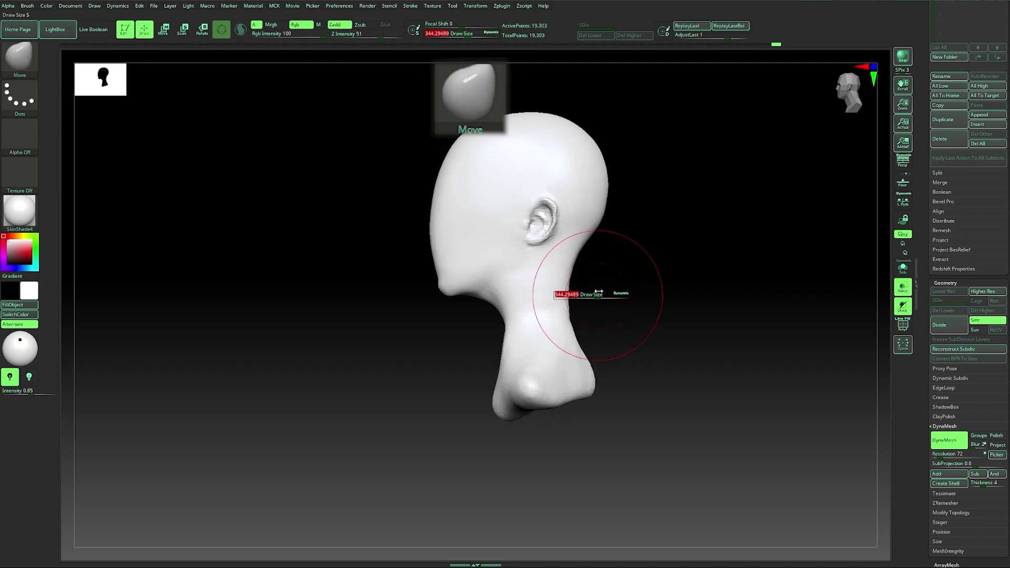
{"action": "key", "text": "shift"}
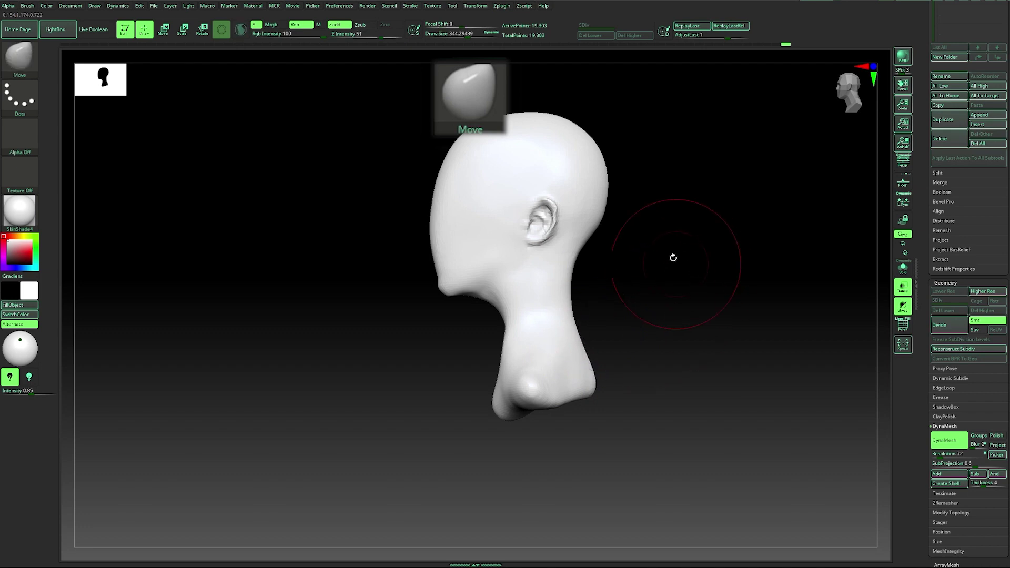
{"action": "mouse_move", "coordinate": [656, 279]}
{"action": "left_mouse_down", "text": "shift"}
{"action": "mouse_move", "coordinate": [638, 275]}
{"action": "mouse_move", "coordinate": [633, 306]}
{"action": "left_mouse_up", "text": "shift"}
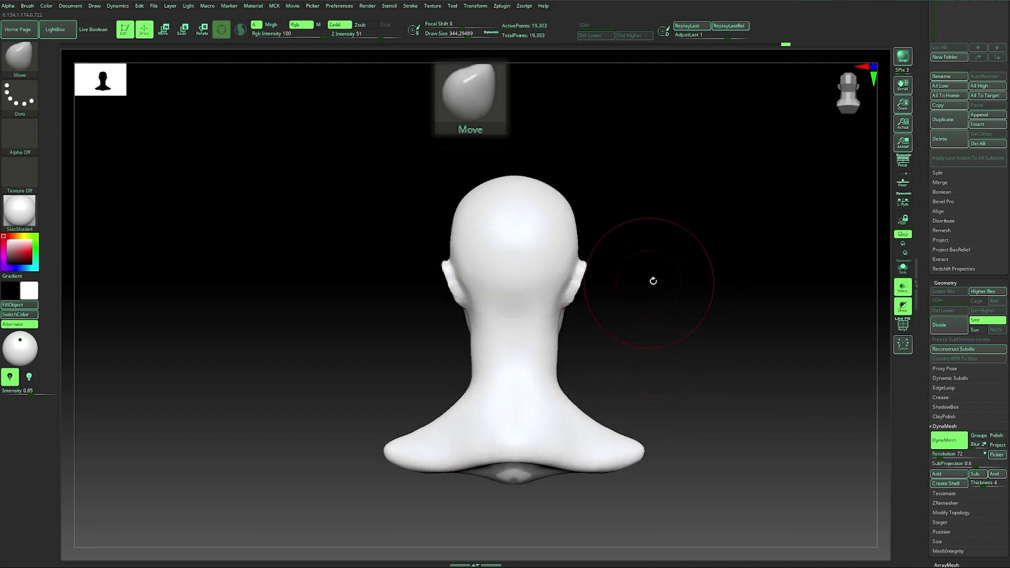
{"action": "left_click_drag", "start_coordinate": [654, 264], "coordinate": [665, 315], "text": "shift"}
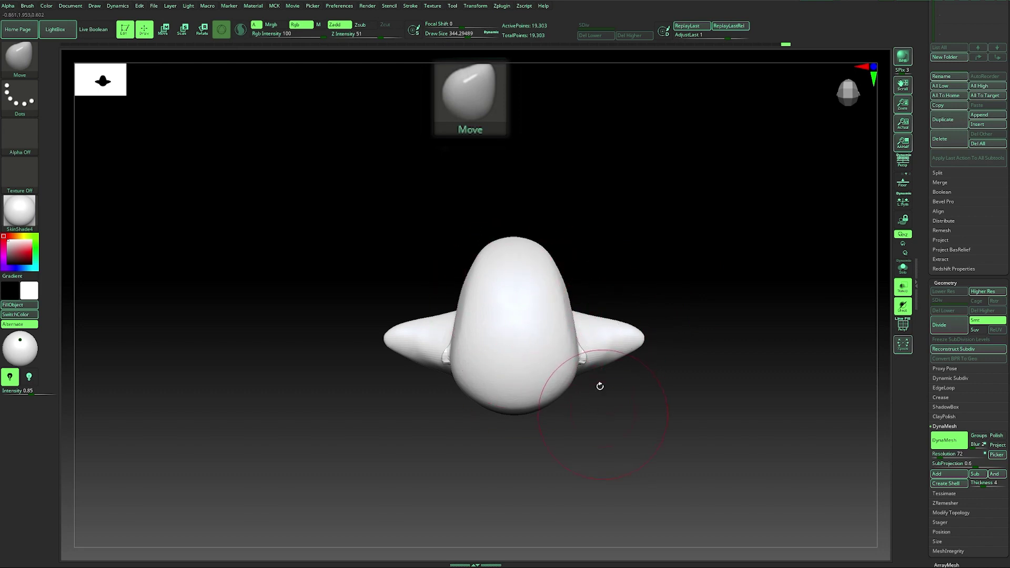
{"action": "left_click_drag", "start_coordinate": [607, 247], "coordinate": [609, 169]}
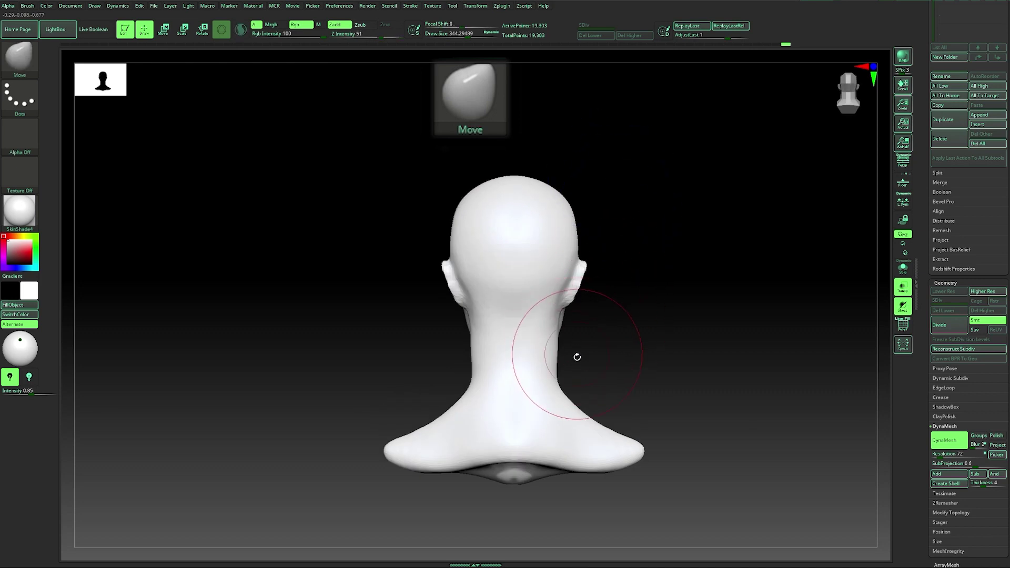
Refine the sides of the neck from behind with the Move brush, reducing the draw size to about 192.
{"action": "left_click_drag", "start_coordinate": [556, 380], "coordinate": [555, 359]}
{"action": "key", "text": "s"}
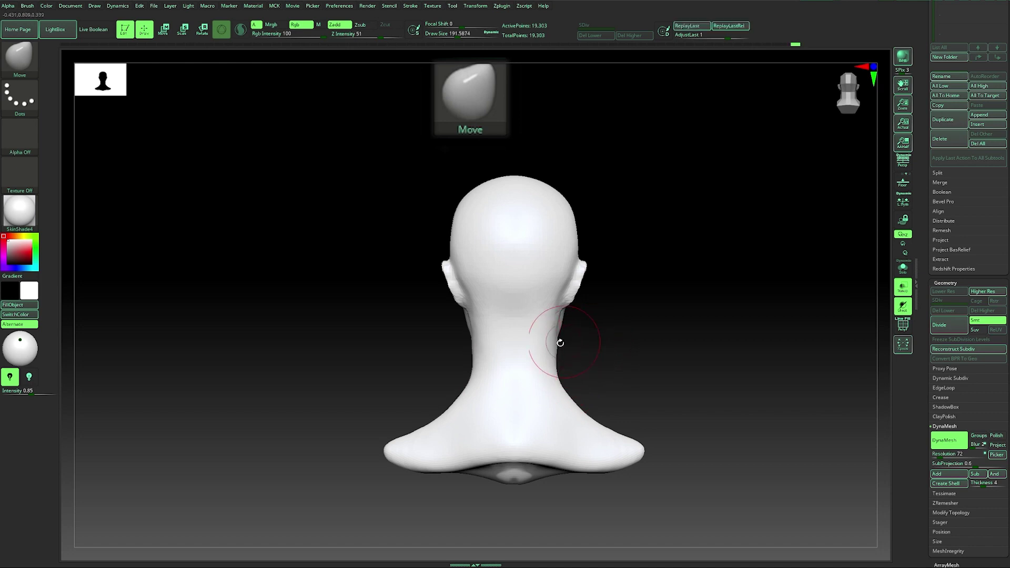
{"action": "mouse_move", "coordinate": [569, 341]}
{"action": "left_mouse_down"}
{"action": "mouse_move", "coordinate": [591, 384]}
{"action": "mouse_move", "coordinate": [627, 355]}
{"action": "mouse_move", "coordinate": [609, 349]}
{"action": "mouse_move", "coordinate": [583, 365]}
{"action": "mouse_move", "coordinate": [614, 331]}
{"action": "mouse_move", "coordinate": [600, 397]}
{"action": "mouse_move", "coordinate": [604, 382]}
{"action": "left_mouse_up"}
Build up V-shaped neck muscles converging at the base of the throat with the Standard brush at draw size about 120.
{"action": "key", "text": "b"}
{"action": "key", "text": "s"}
{"action": "key", "text": "t"}
{"action": "key", "text": "s"}
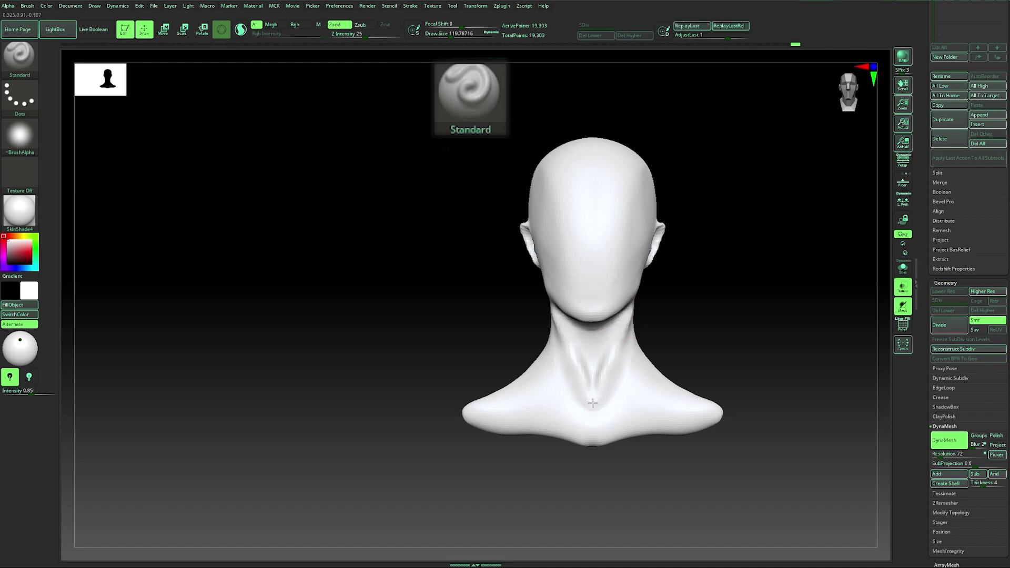
{"action": "key", "text": "shift"}
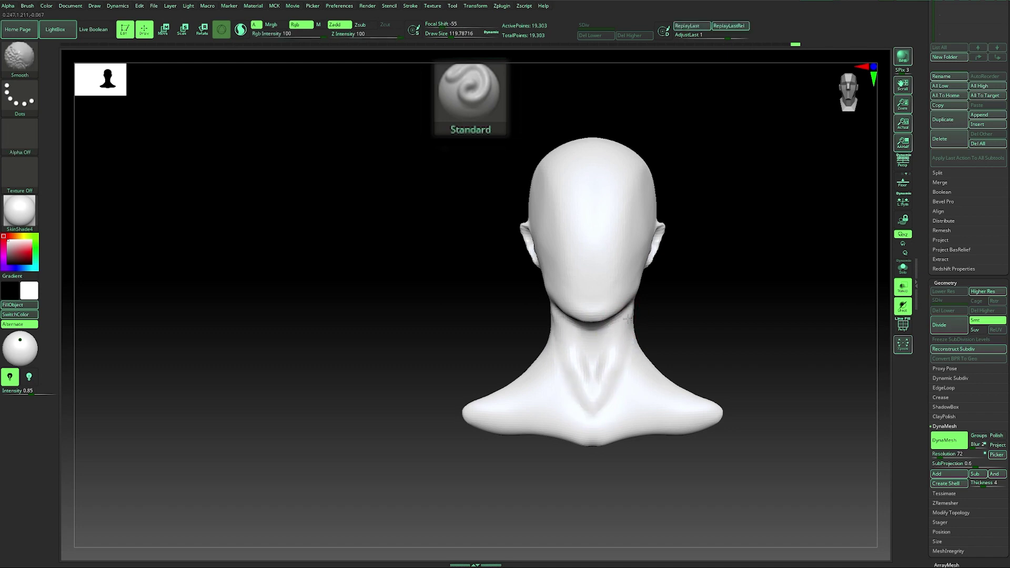
Extend the neck muscles up toward the area behind the ears with the Standard brush, and smooth them and the throat.
{"action": "left_click_drag", "start_coordinate": [672, 309], "coordinate": [648, 305]}
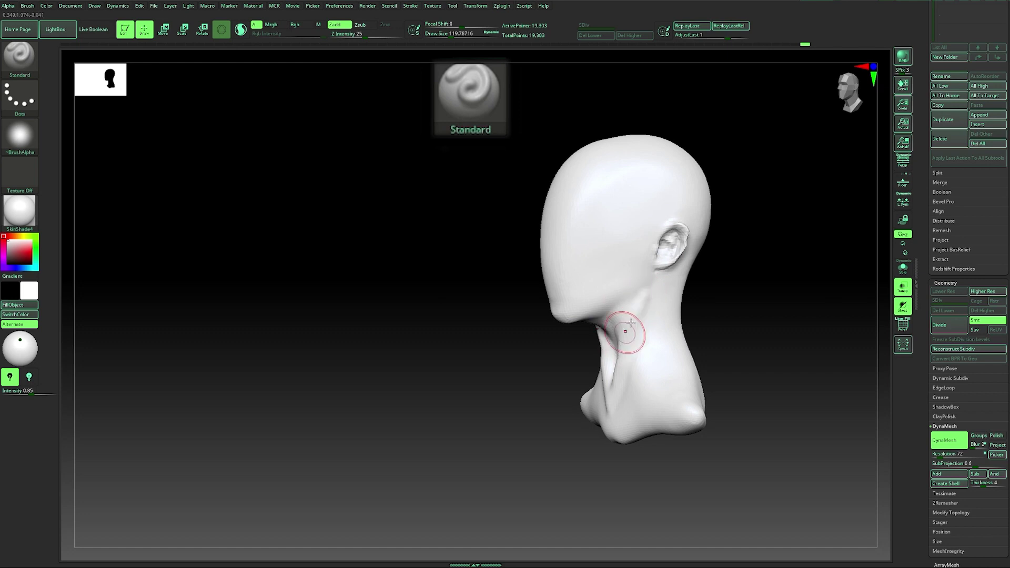
{"action": "left_click_drag", "start_coordinate": [629, 342], "coordinate": [661, 285], "text": "shift"}
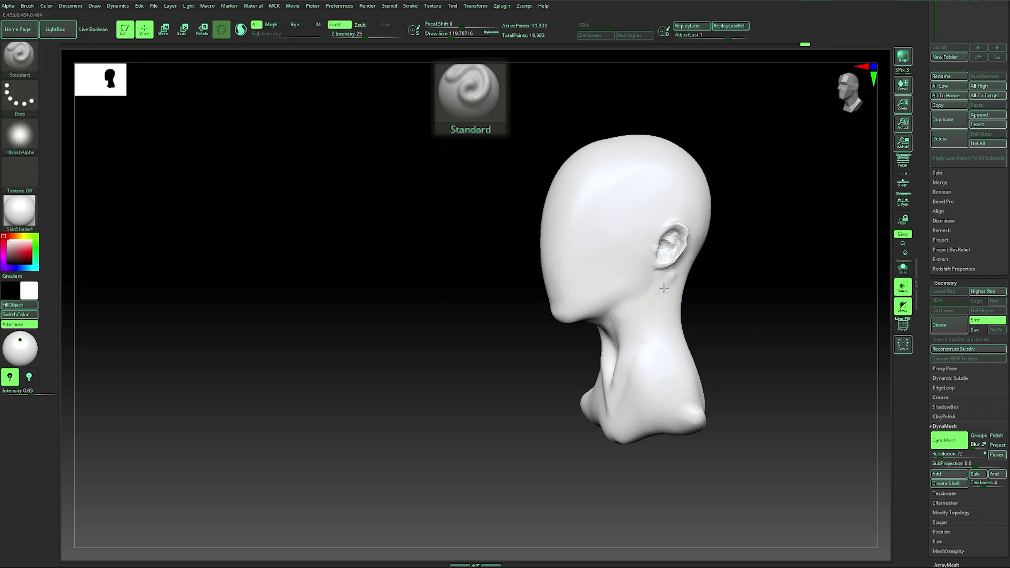
{"action": "key", "text": "shift"}
{"action": "left_click_drag", "start_coordinate": [669, 291], "coordinate": [661, 300], "text": "shift"}
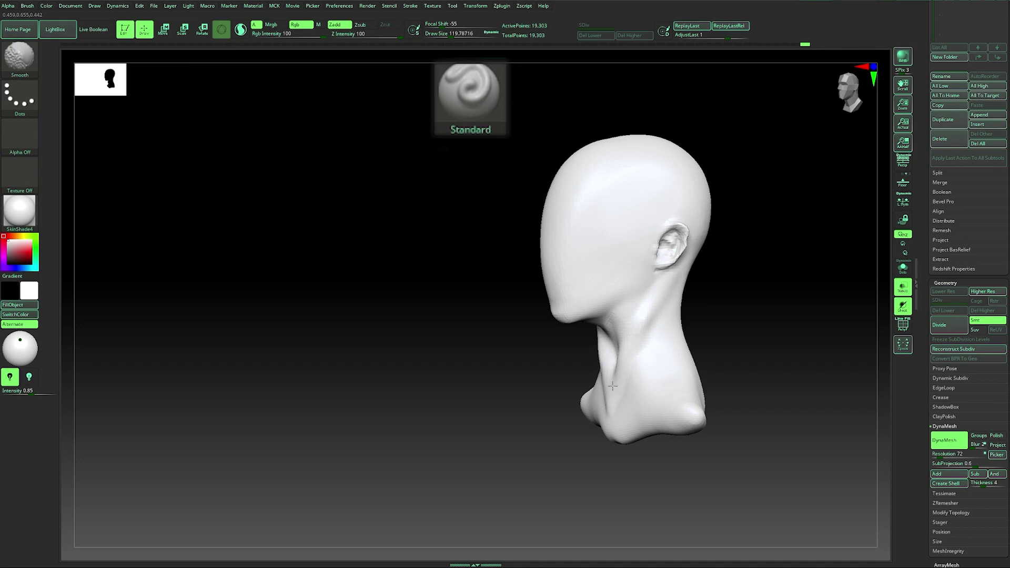
{"action": "left_click_drag", "start_coordinate": [609, 397], "coordinate": [609, 382], "text": "shift"}
{"action": "left_click_drag", "start_coordinate": [531, 392], "coordinate": [621, 393]}
{"action": "left_click_drag", "start_coordinate": [672, 328], "coordinate": [682, 315], "text": "shift"}
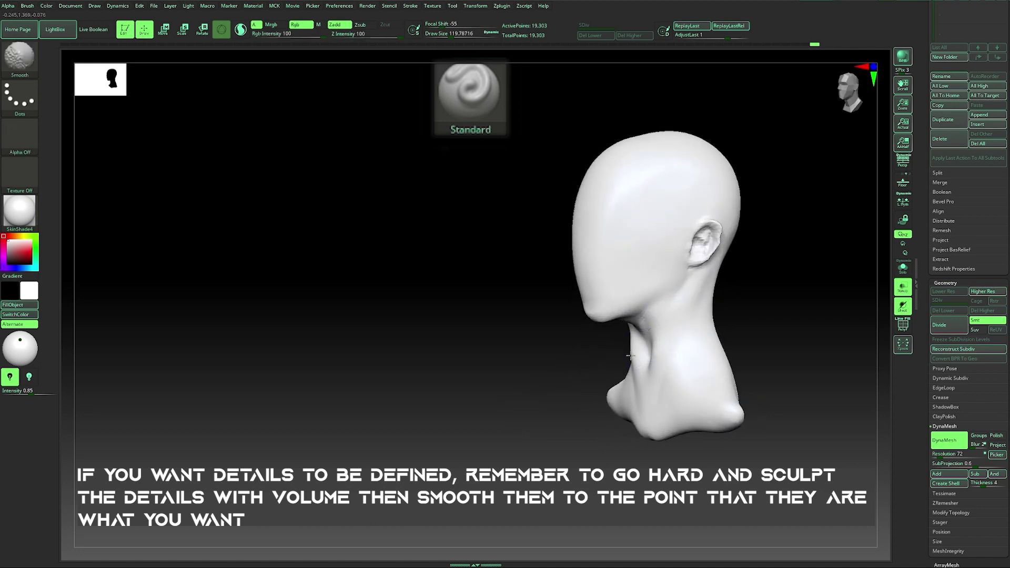
{"action": "mouse_move", "coordinate": [597, 401]}
{"action": "left_mouse_down", "text": "shift"}
{"action": "mouse_move", "coordinate": [525, 347]}
{"action": "mouse_move", "coordinate": [556, 340]}
{"action": "mouse_move", "coordinate": [528, 341]}
{"action": "left_mouse_up", "text": "shift"}
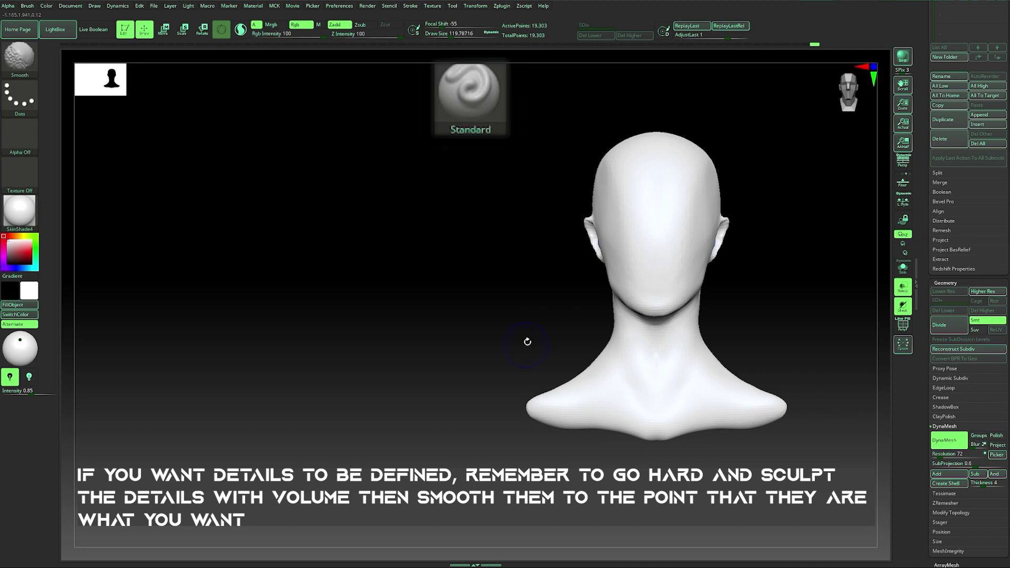
Sculpt the temples above the ears with the Standard brush at draw size about 120, and smooth them.
{"action": "left_click_drag", "start_coordinate": [709, 313], "coordinate": [576, 323], "text": "alt"}
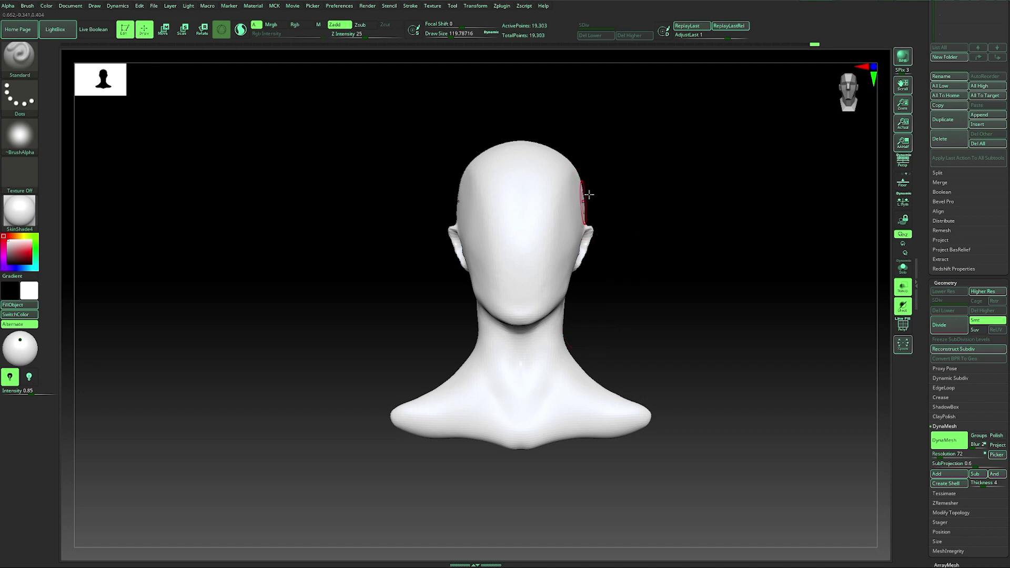
{"action": "key", "text": "shift"}
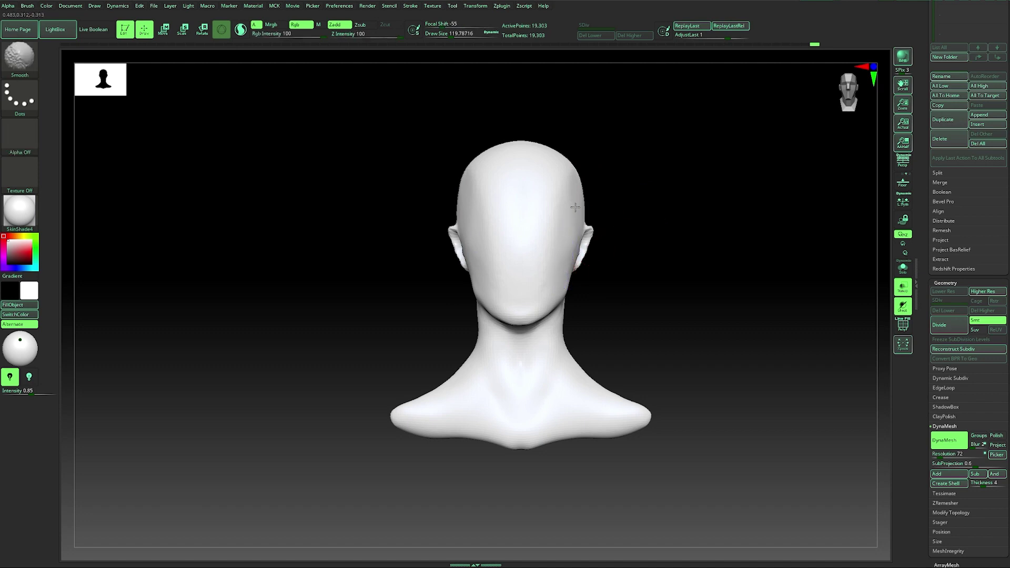
{"action": "mouse_move", "coordinate": [654, 270]}
{"action": "left_mouse_down"}
{"action": "mouse_move", "coordinate": [408, 377]}
{"action": "mouse_move", "coordinate": [457, 357]}
{"action": "mouse_move", "coordinate": [414, 363]}
{"action": "left_mouse_up"}
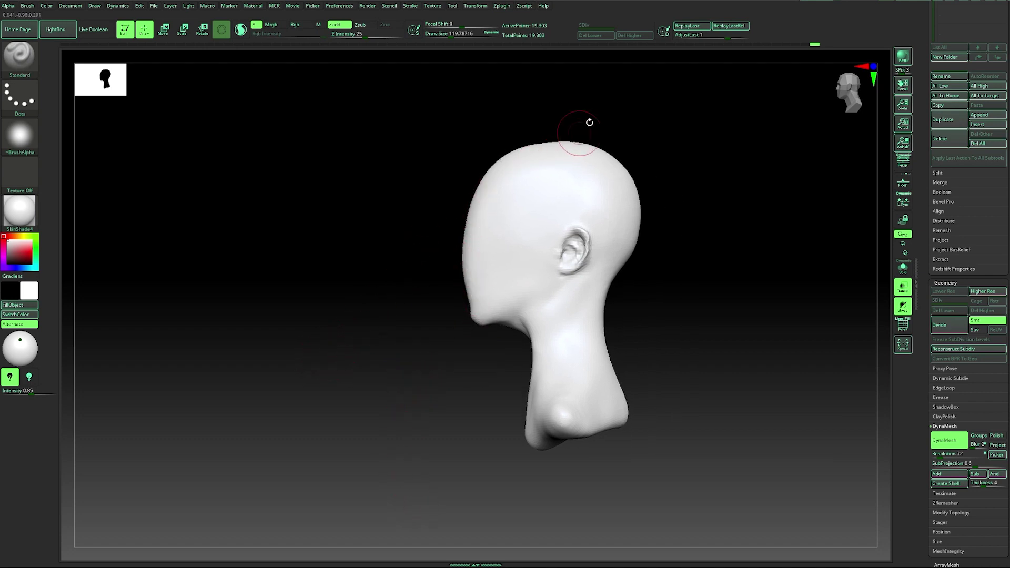
Switch to the Move brush at draw size about 257 and return the head to a straight front view.
{"action": "key", "text": "b"}
{"action": "key", "text": "m"}
{"action": "key", "text": "v"}
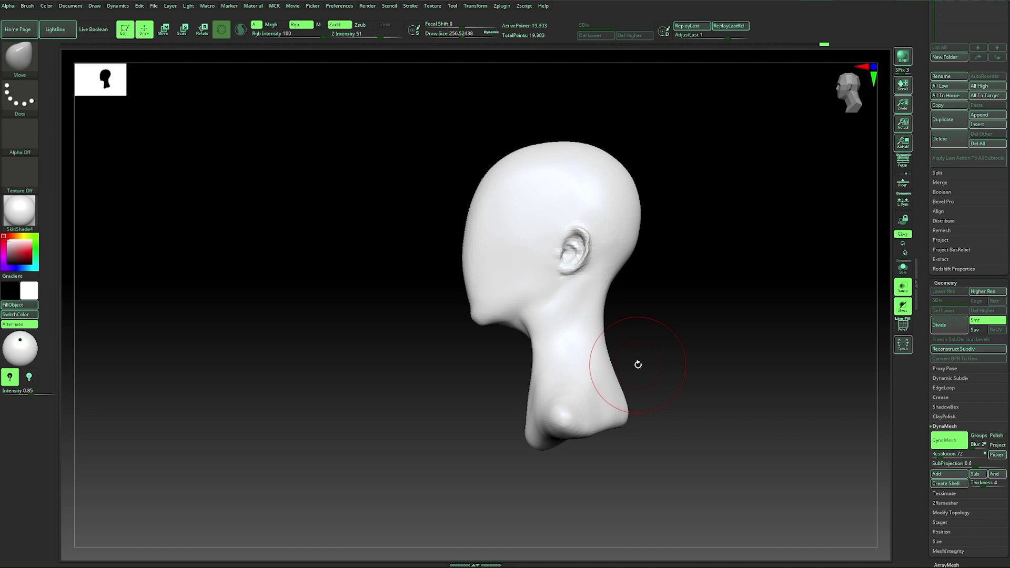
{"action": "left_click_drag", "start_coordinate": [639, 365], "coordinate": [411, 319]}
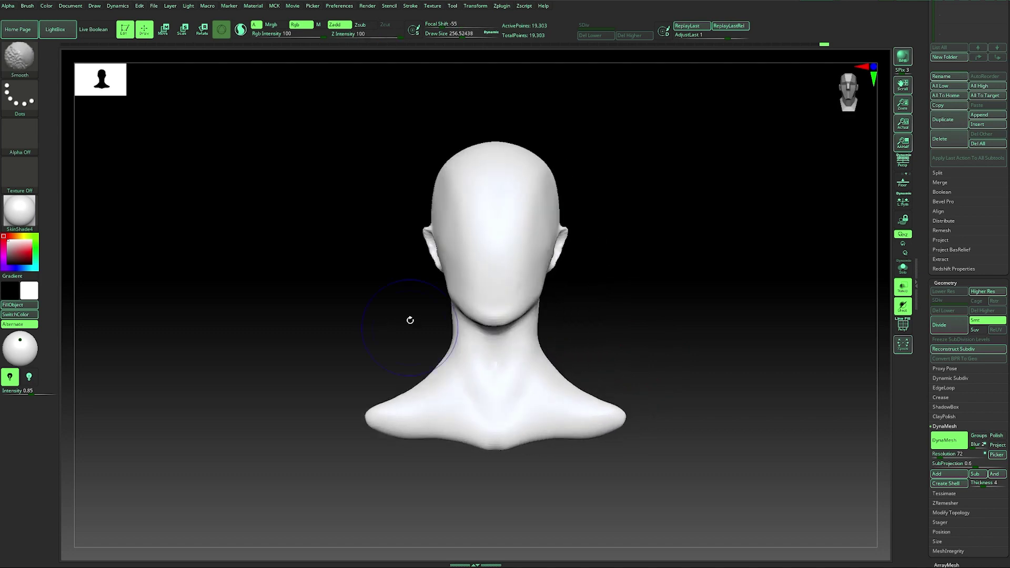